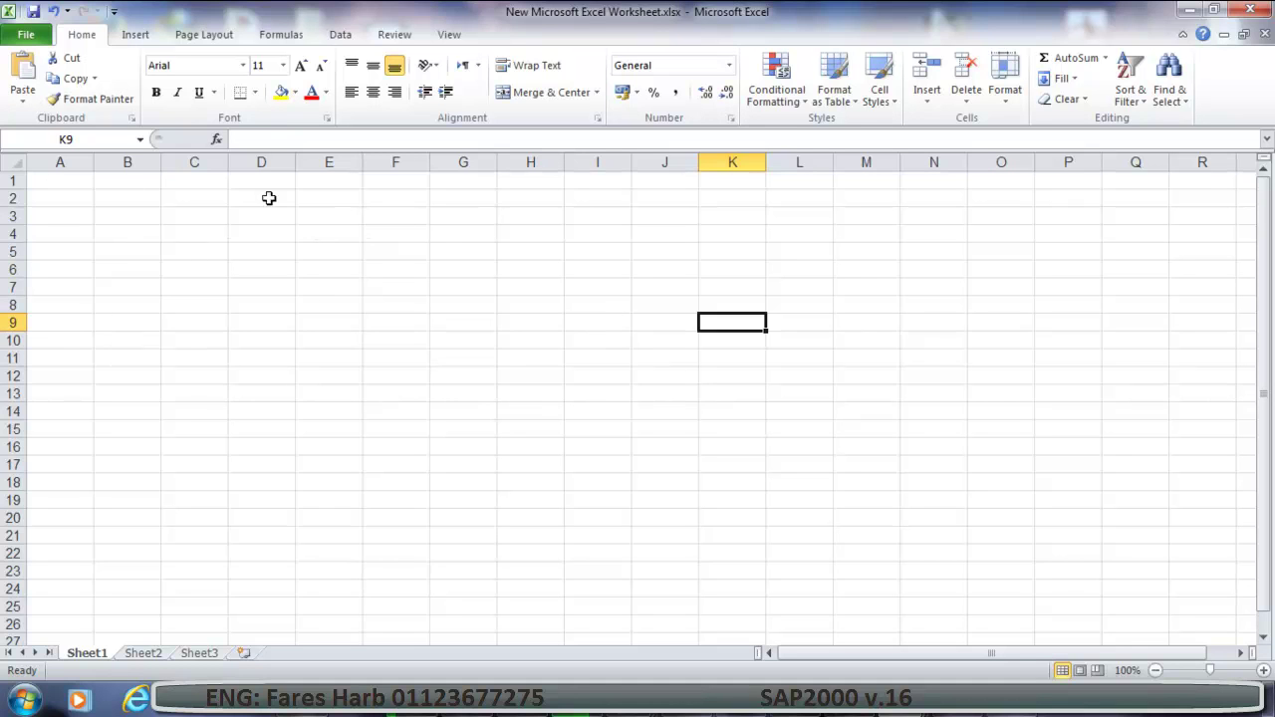
{"action": "left_click", "coordinate": [657, 286]}
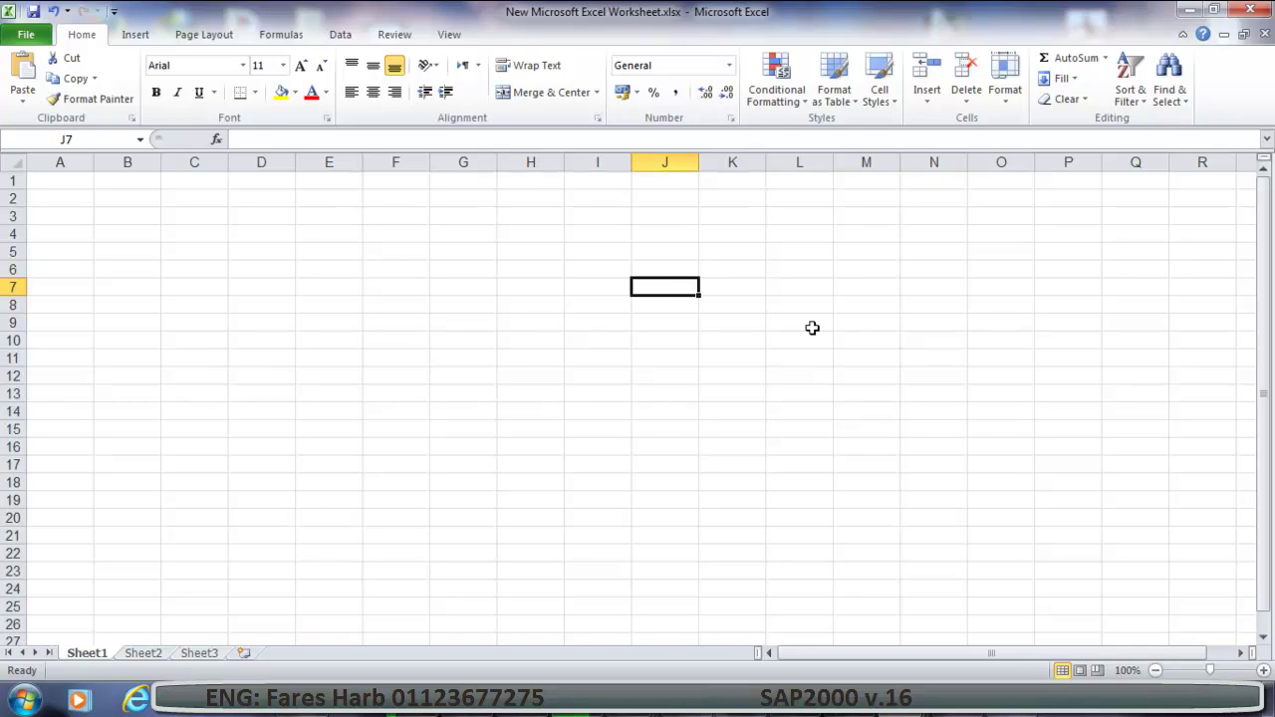
{"action": "left_click", "coordinate": [724, 337]}
{"action": "left_click", "coordinate": [561, 254]}
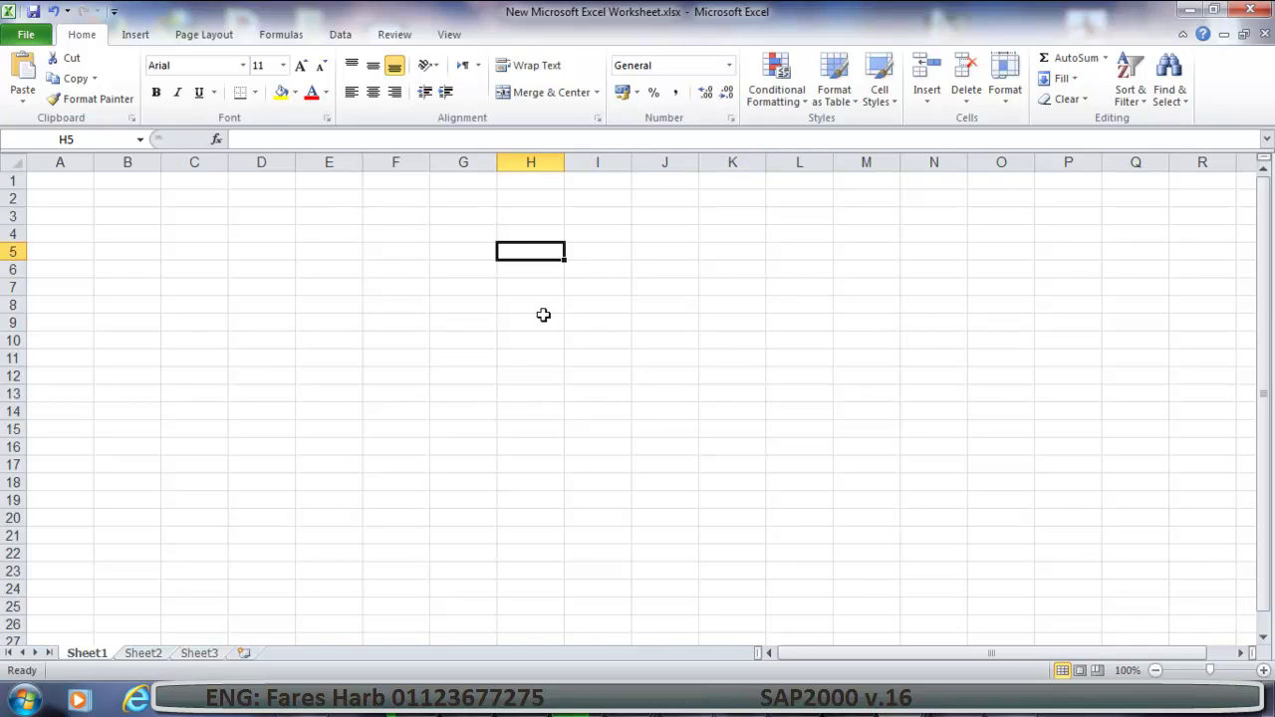
{"action": "left_click", "coordinate": [604, 287]}
{"action": "left_click", "coordinate": [614, 272]}
{"action": "left_click", "coordinate": [528, 255]}
Enter the value 5 in cell I6 and the value 6 in cell I8.
{"action": "left_click", "coordinate": [584, 267]}
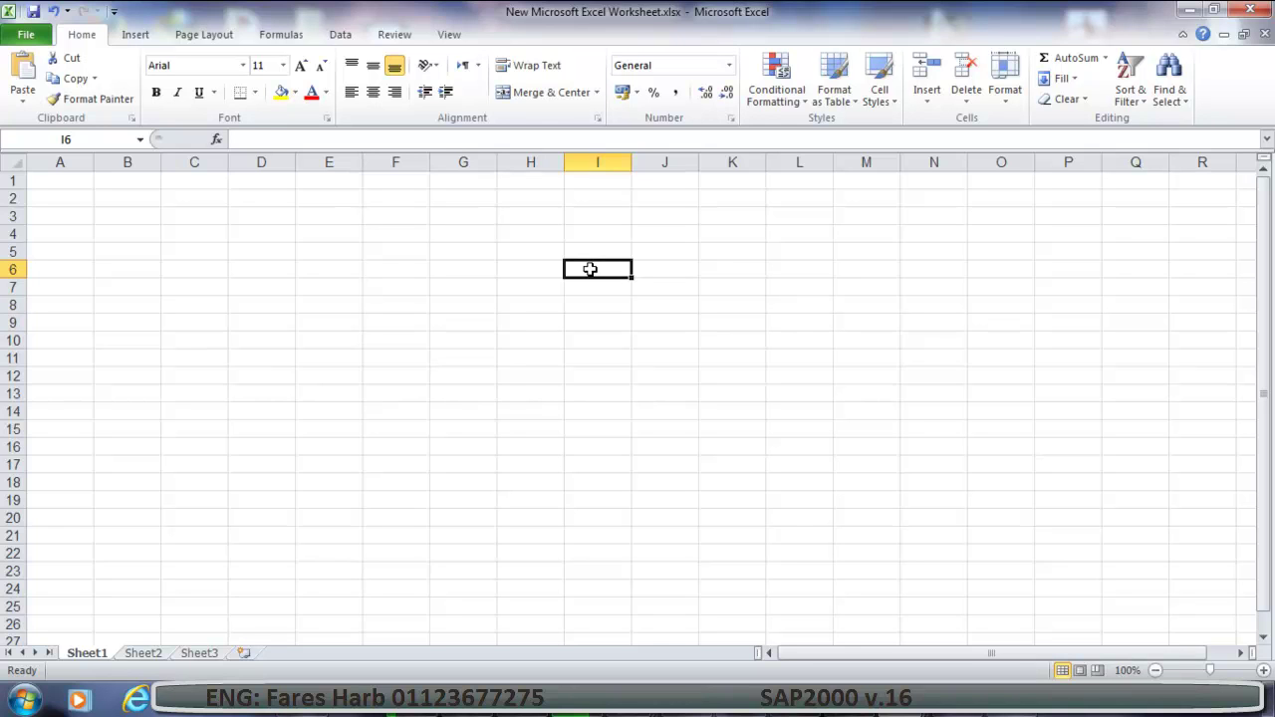
{"action": "type", "text": "5"}
{"action": "left_click", "coordinate": [603, 302]}
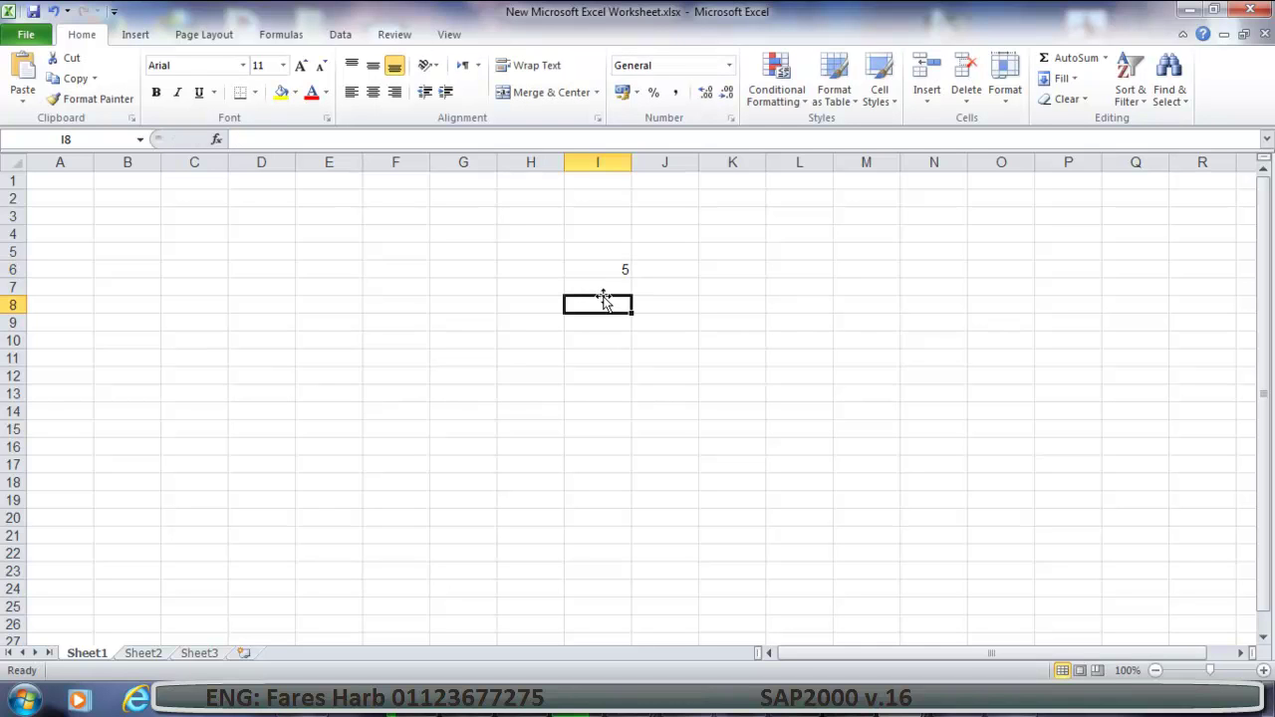
{"action": "type", "text": "6"}
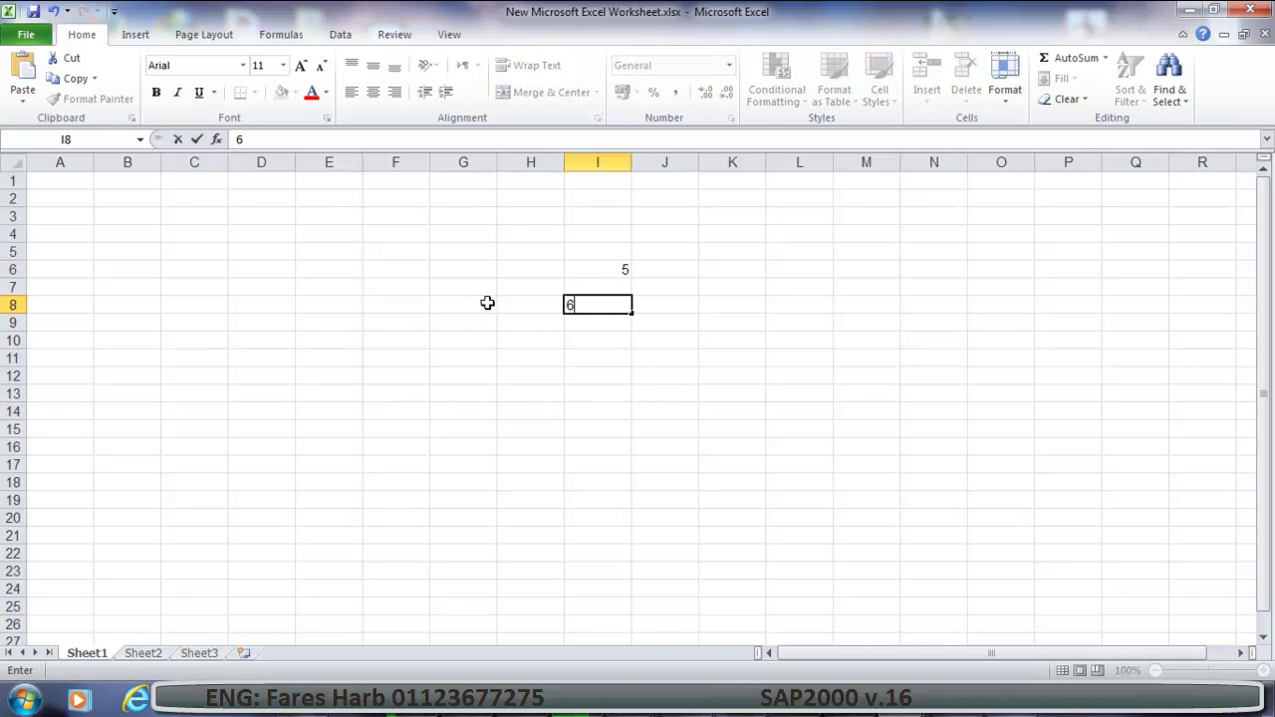
Enter the formula =SUM(I6+I8) in cell H7 to add the two values.
{"action": "left_click", "coordinate": [526, 292]}
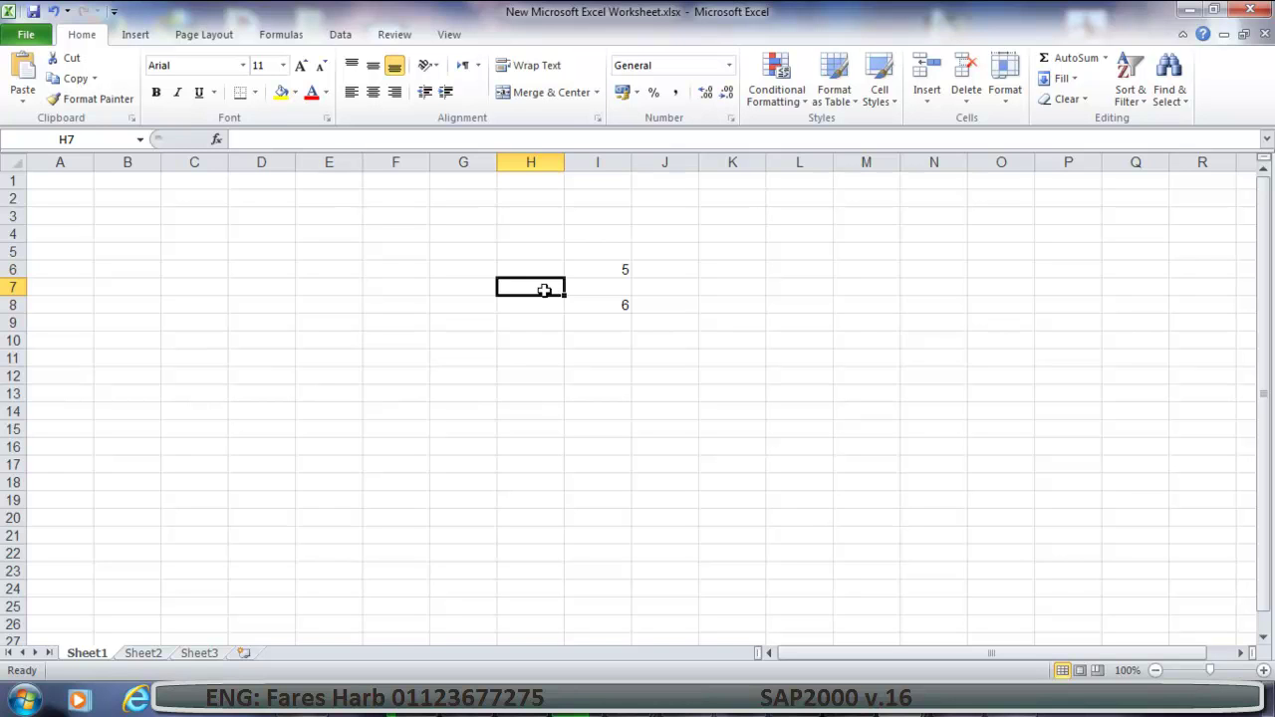
{"action": "left_click", "coordinate": [518, 136]}
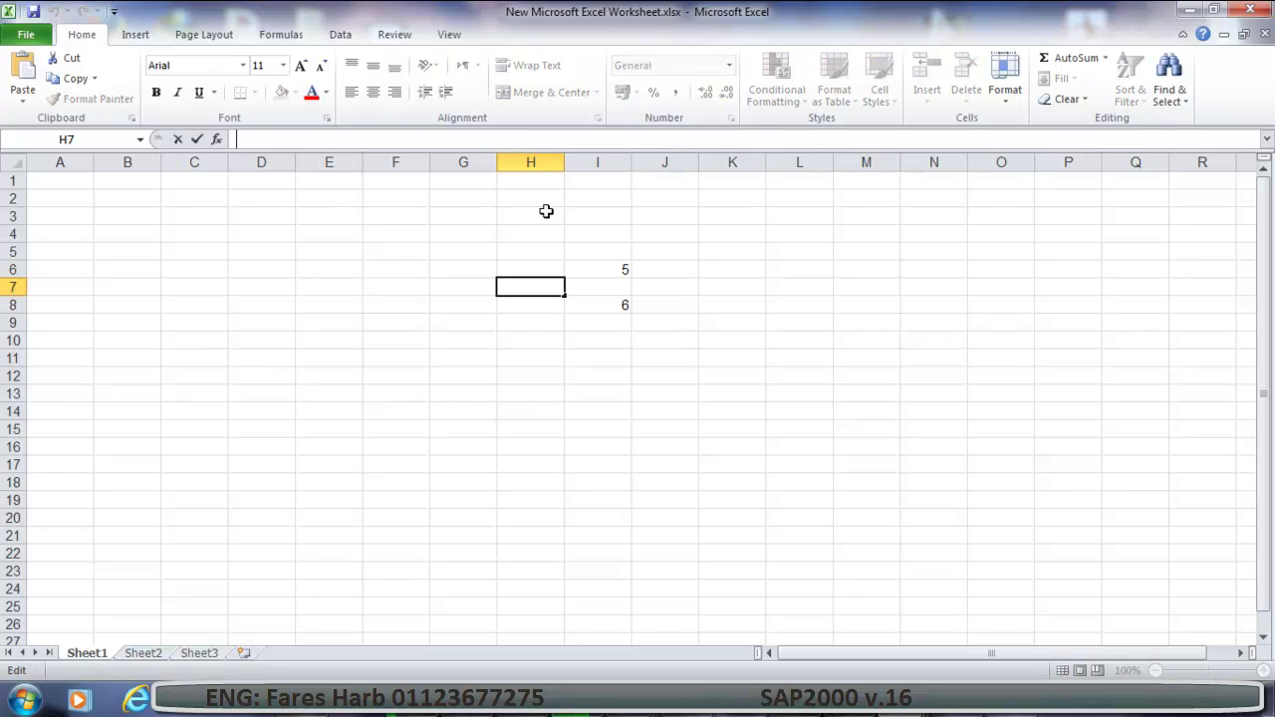
{"action": "type", "text": "="}
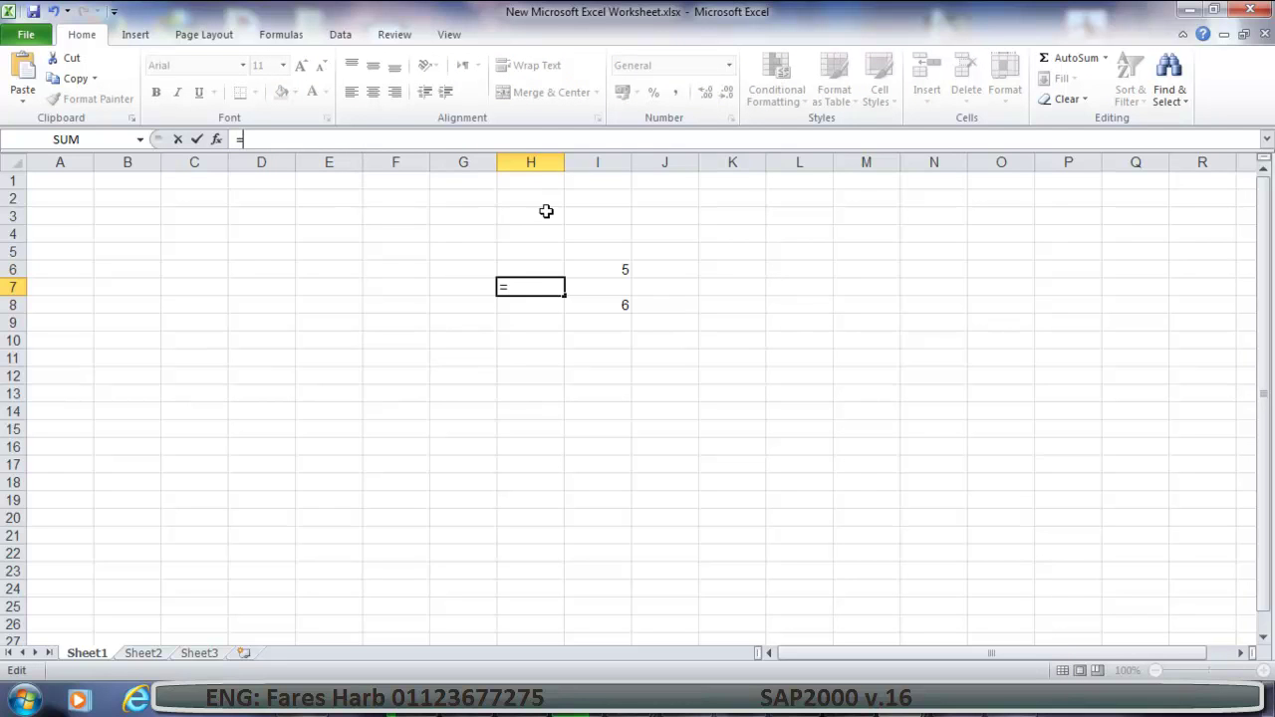
{"action": "type", "text": "sum"}
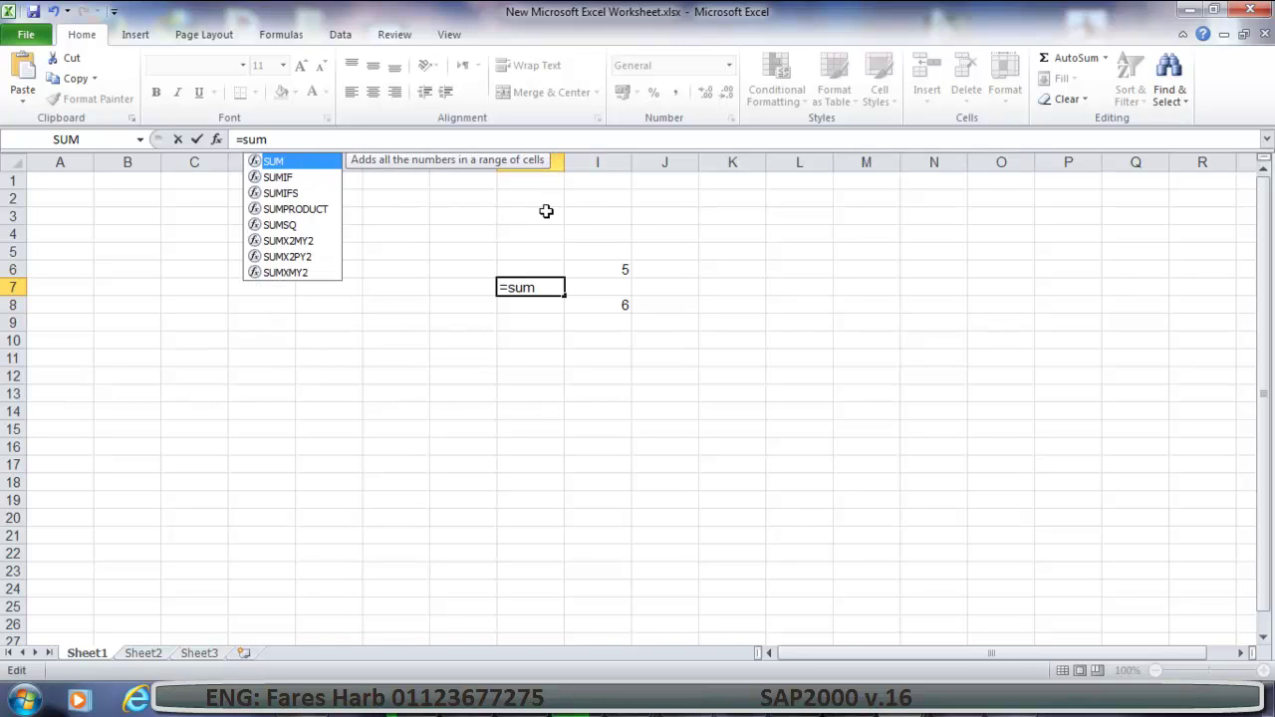
{"action": "type", "text": "("}
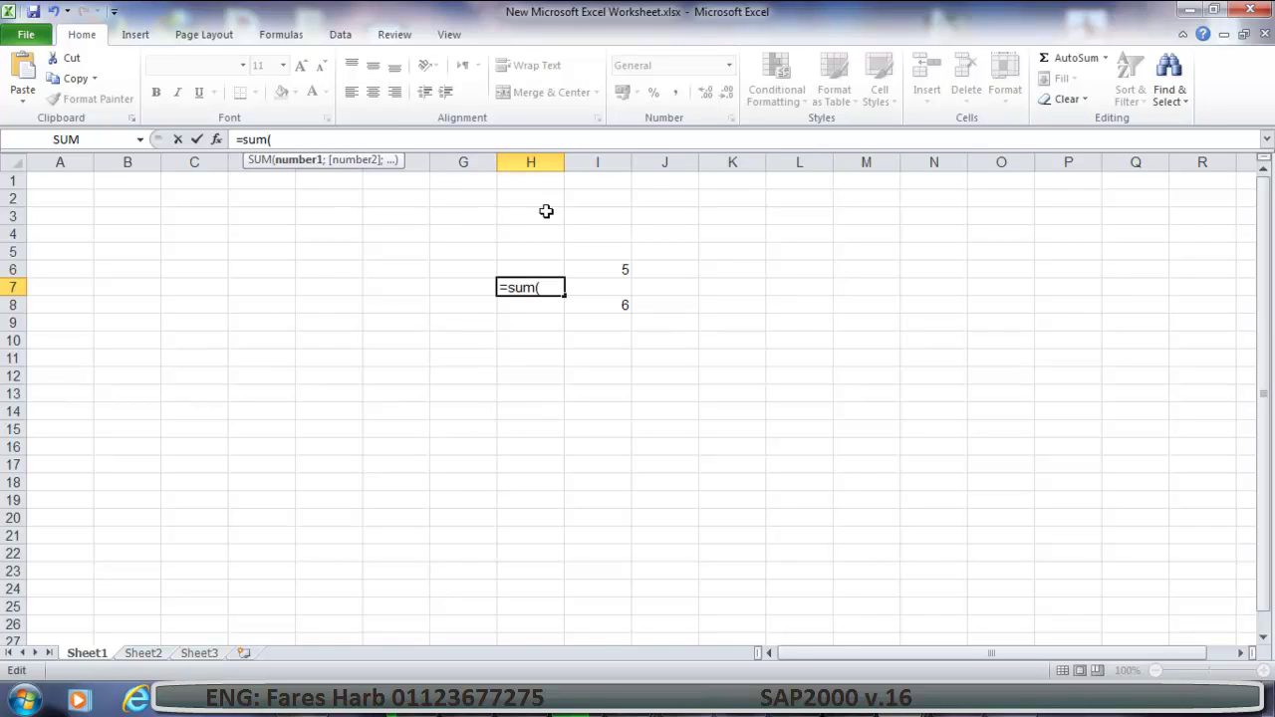
{"action": "left_click", "coordinate": [625, 271]}
{"action": "type", "text": "+"}
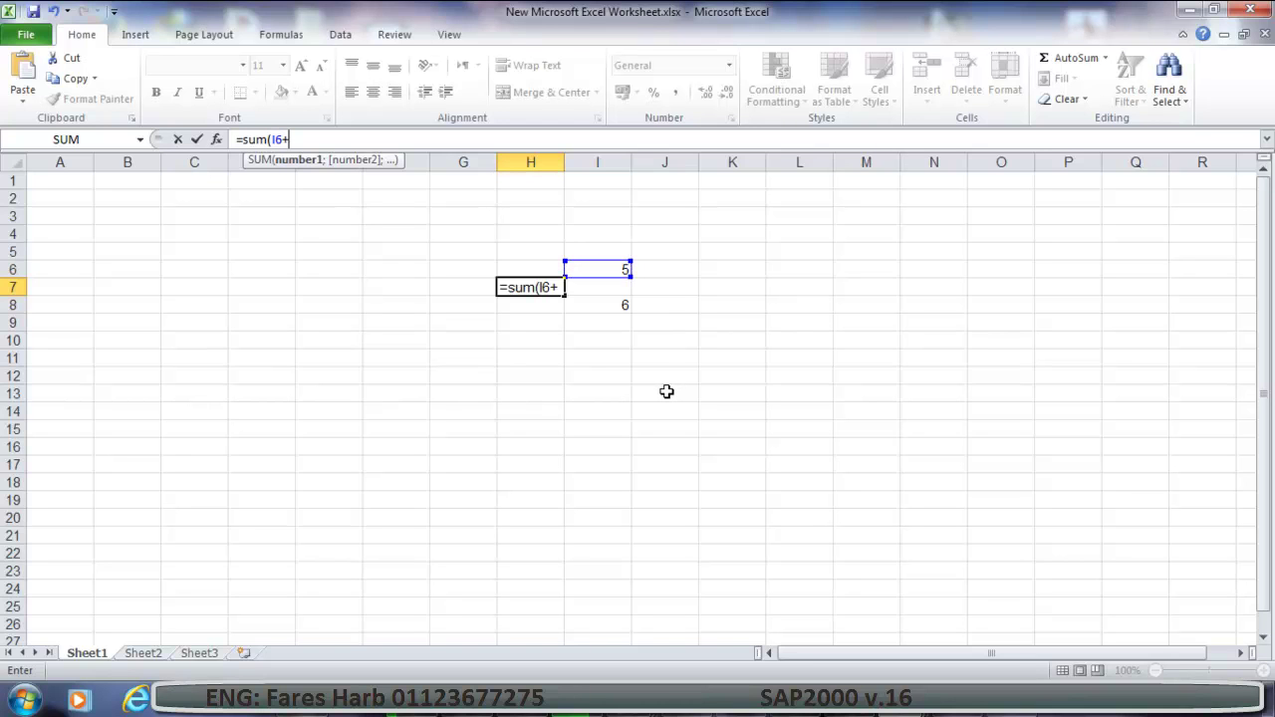
{"action": "left_click", "coordinate": [609, 304]}
{"action": "type", "text": ")"}
{"action": "key", "text": "Return"}
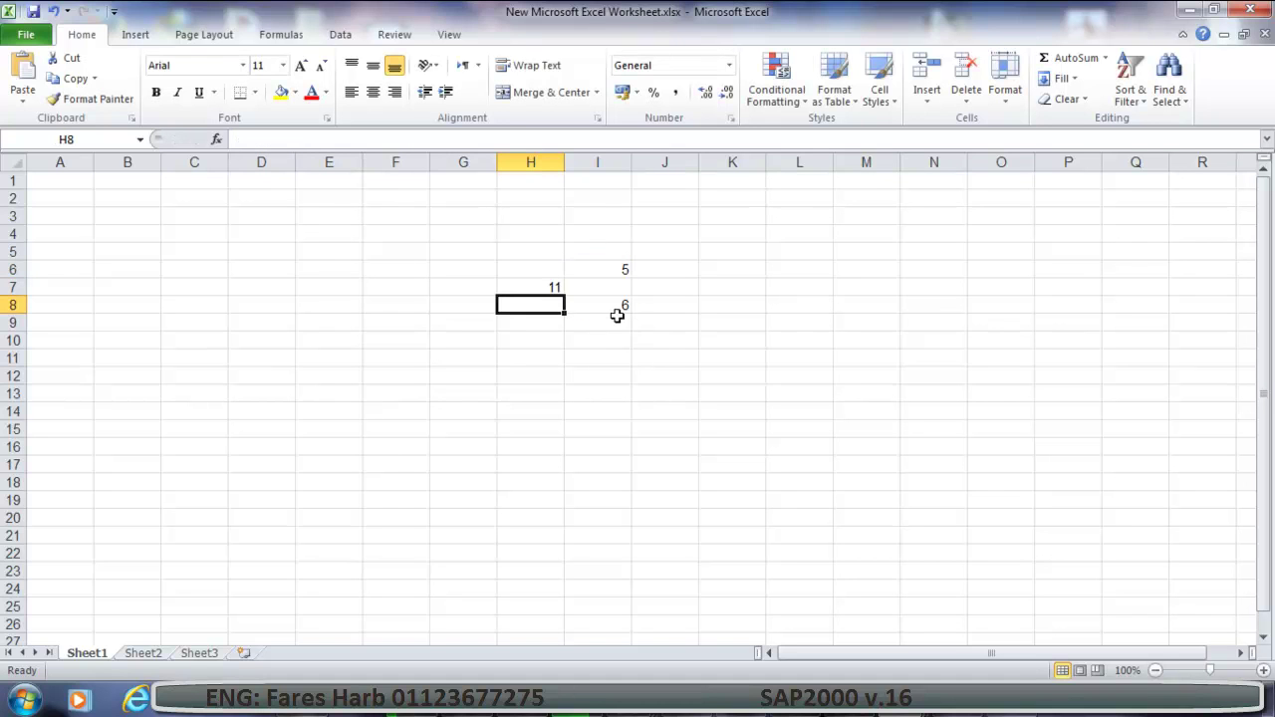
Change the formula in cell H7 to a subtraction, =SUM(I6-I8).
{"action": "left_click", "coordinate": [539, 286]}
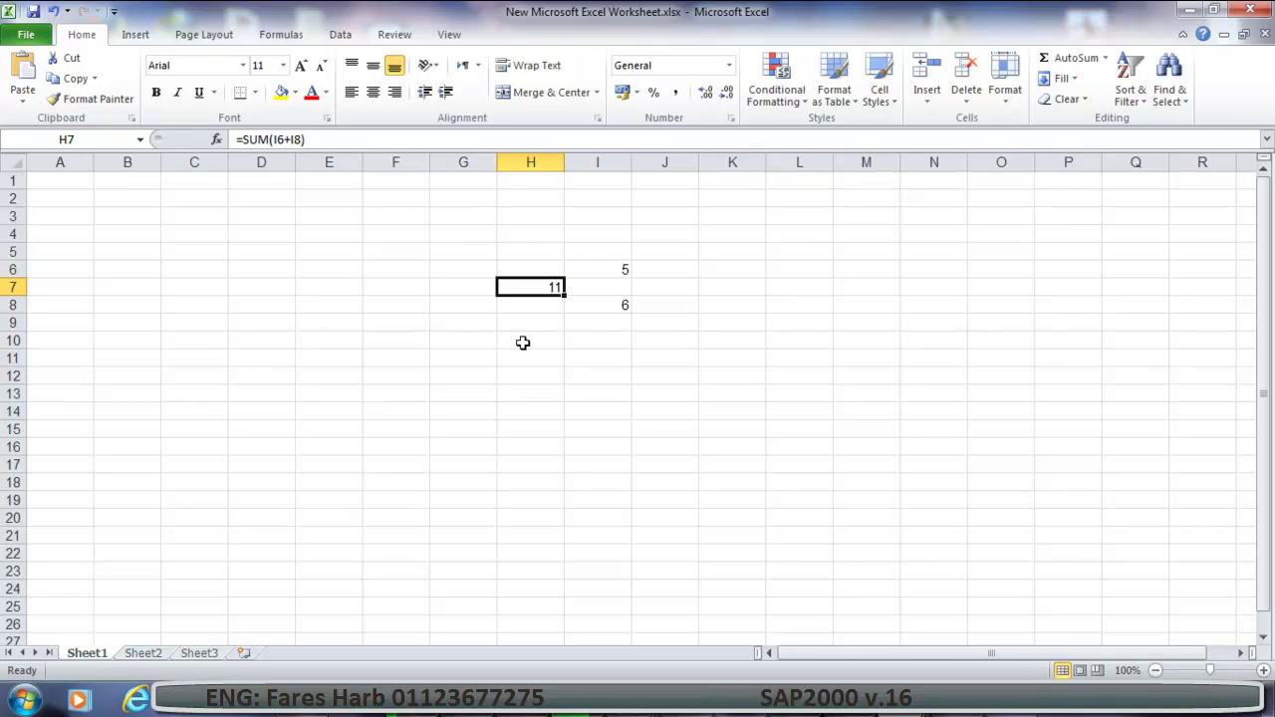
{"action": "left_click", "coordinate": [291, 140]}
{"action": "key", "text": "BackSpace"}
{"action": "type", "text": "-"}
{"action": "key", "text": "Return"}
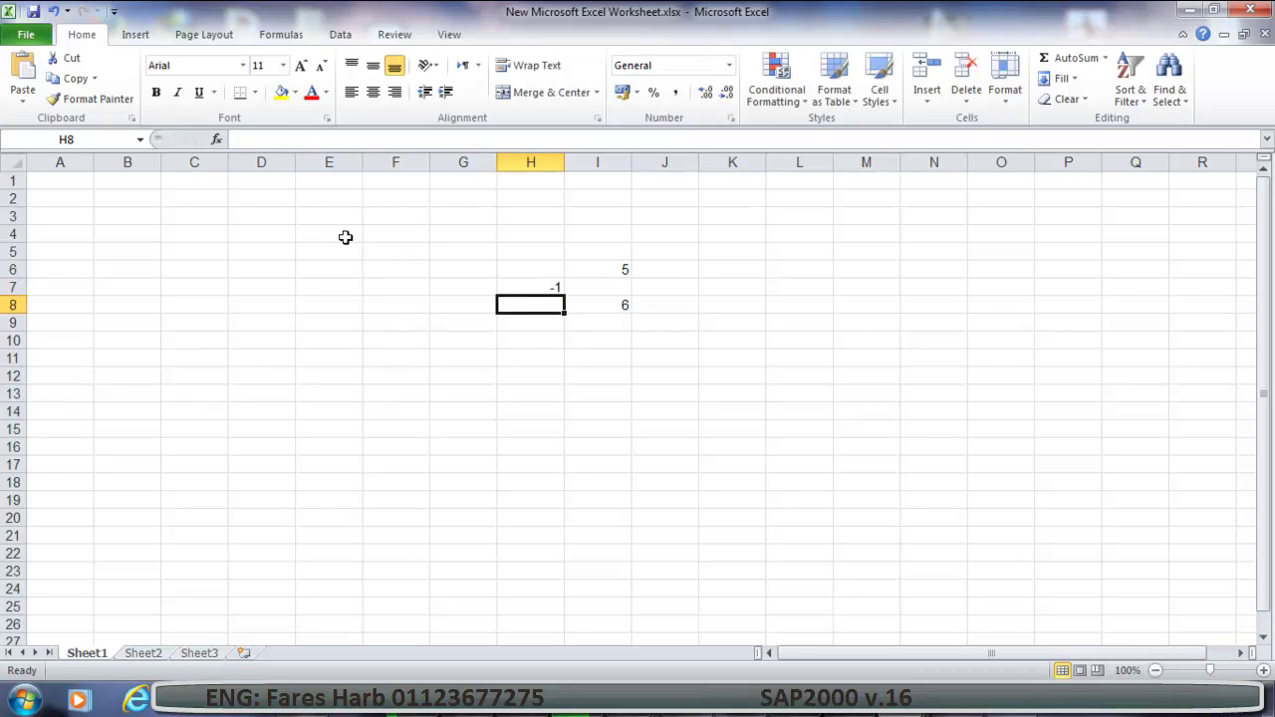
{"action": "left_click", "coordinate": [554, 289]}
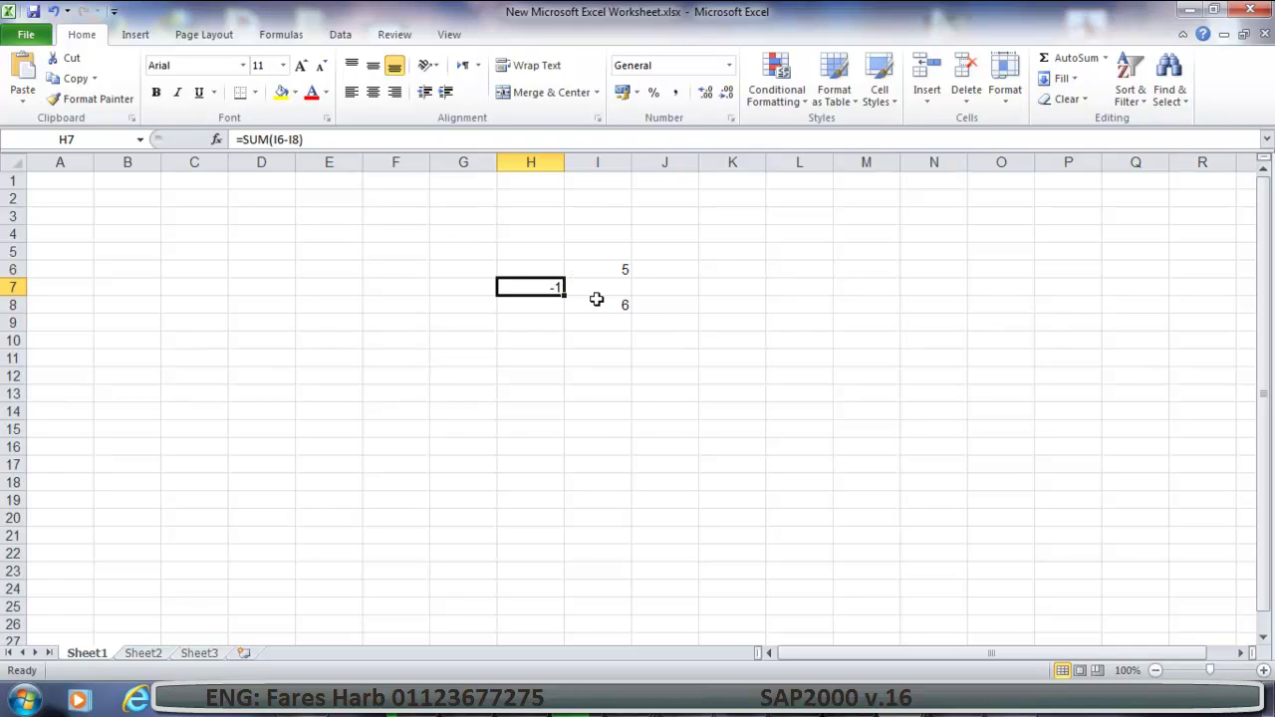
{"action": "left_click", "coordinate": [598, 393]}
{"action": "left_click", "coordinate": [618, 330]}
{"action": "left_click", "coordinate": [658, 287]}
Enter the formula =MAX(I6;I8) in cell K7 to return the larger of the two values.
{"action": "left_click", "coordinate": [738, 290]}
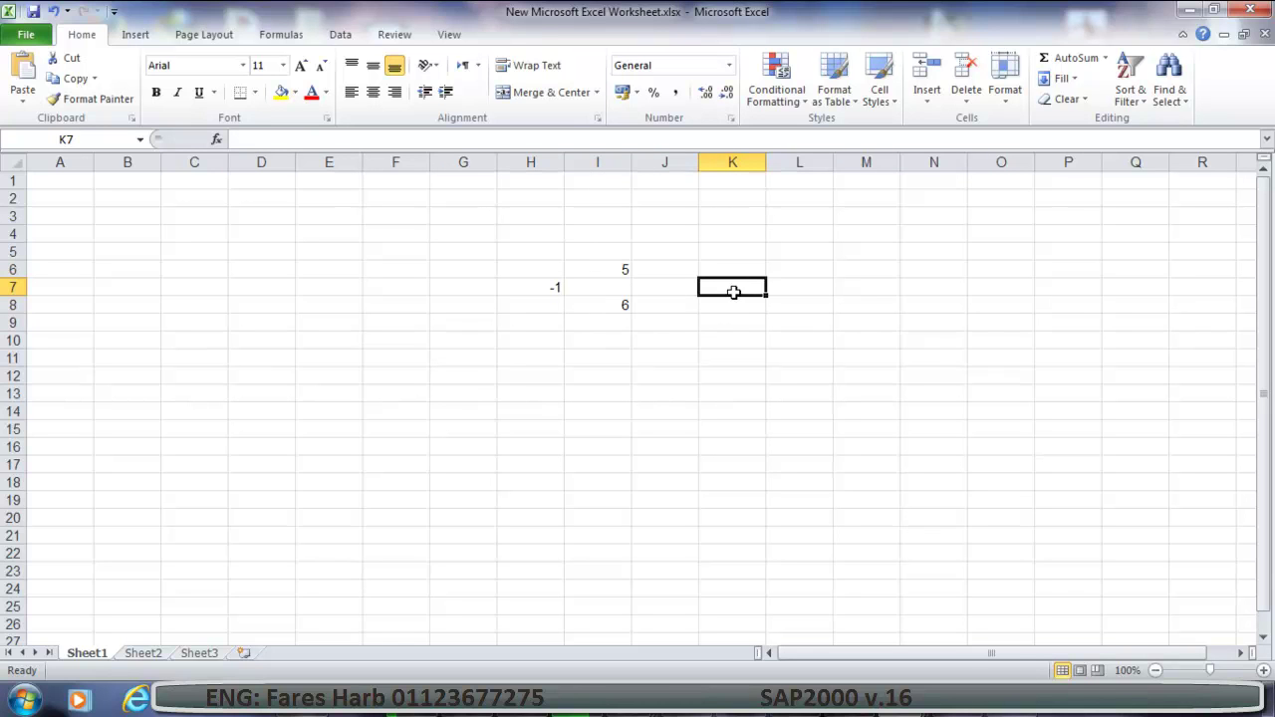
{"action": "left_click", "coordinate": [349, 140]}
{"action": "type", "text": "m"}
{"action": "key", "text": "BackSpace"}
{"action": "type", "text": "="}
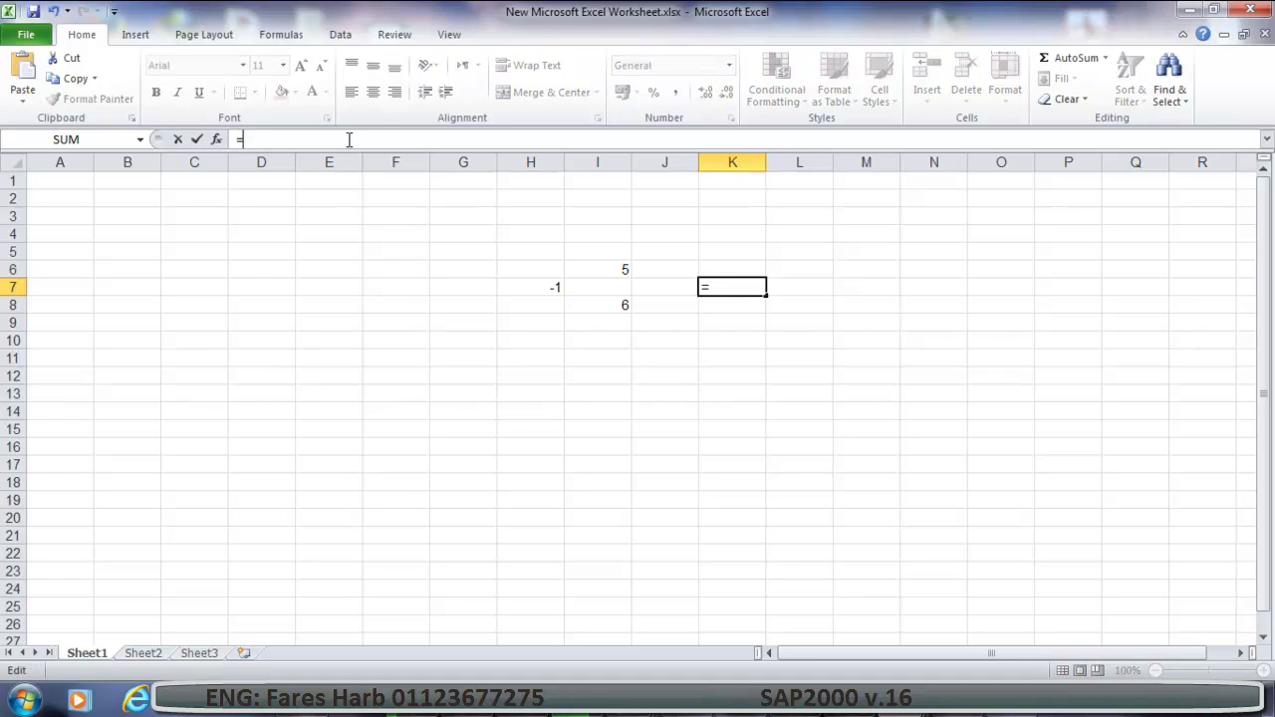
{"action": "type", "text": "max"}
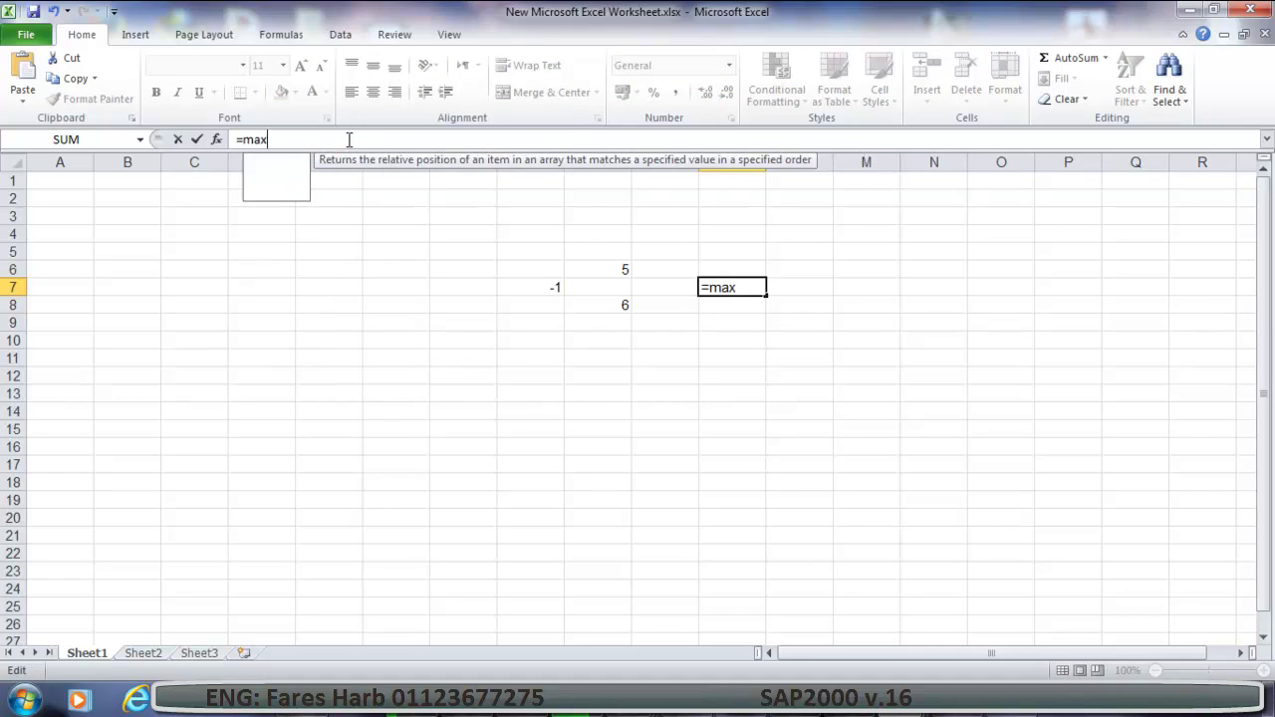
{"action": "type", "text": "("}
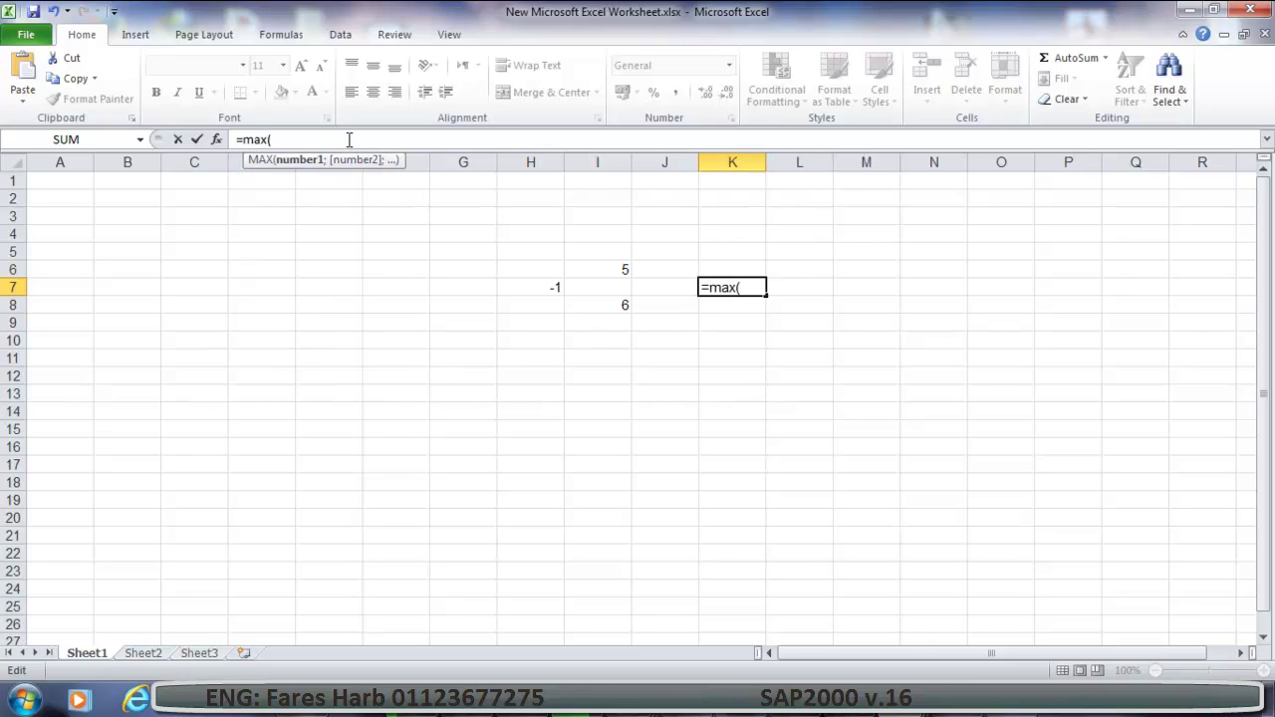
{"action": "left_click", "coordinate": [611, 268]}
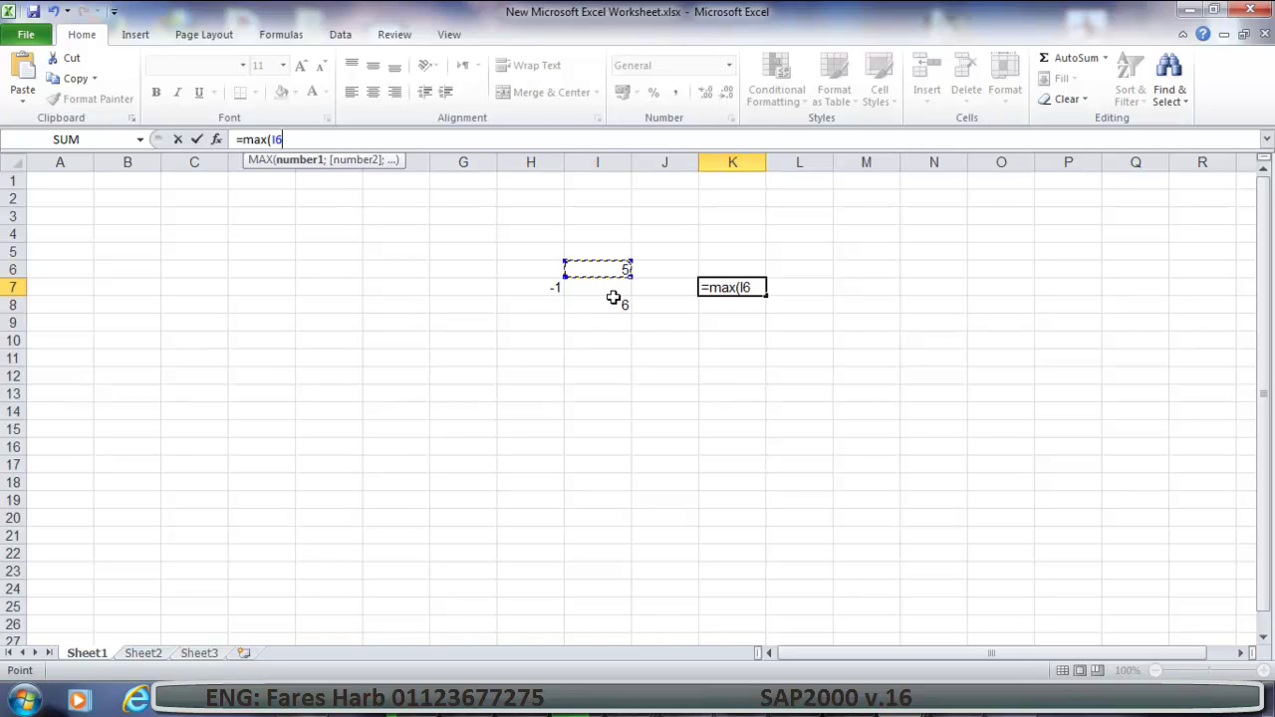
{"action": "key", "text": "F2"}
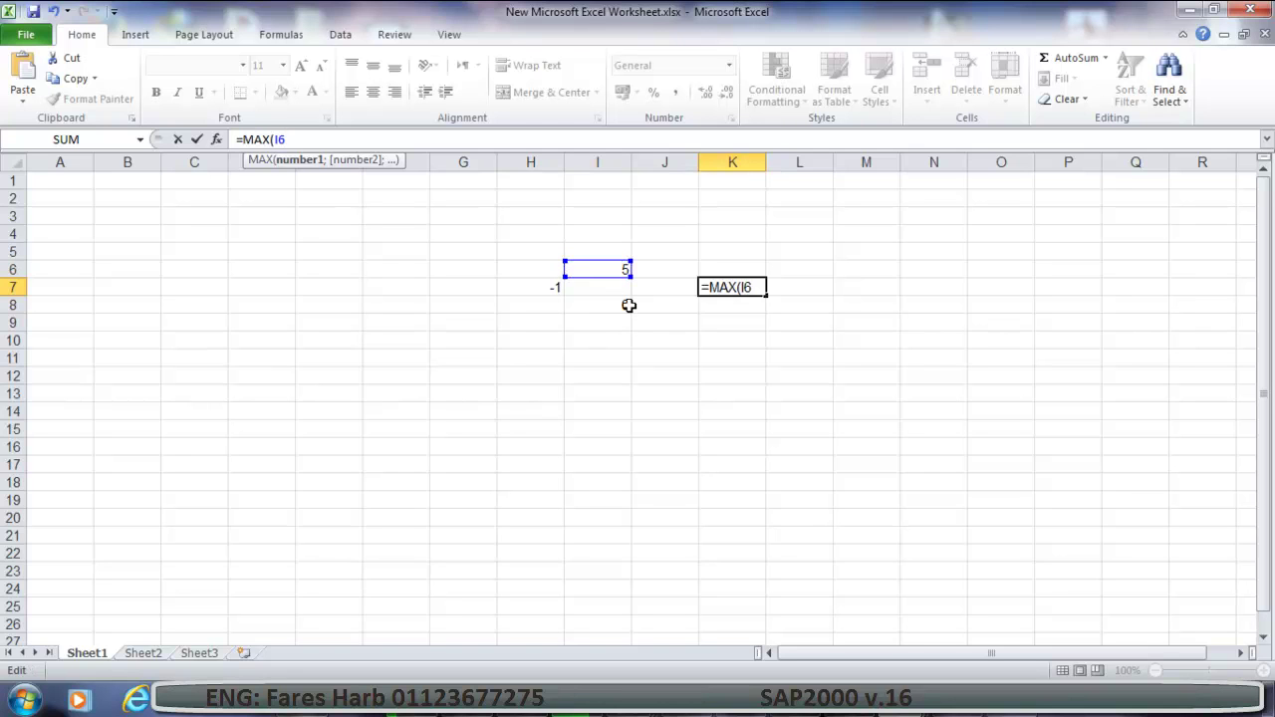
{"action": "type", "text": ";"}
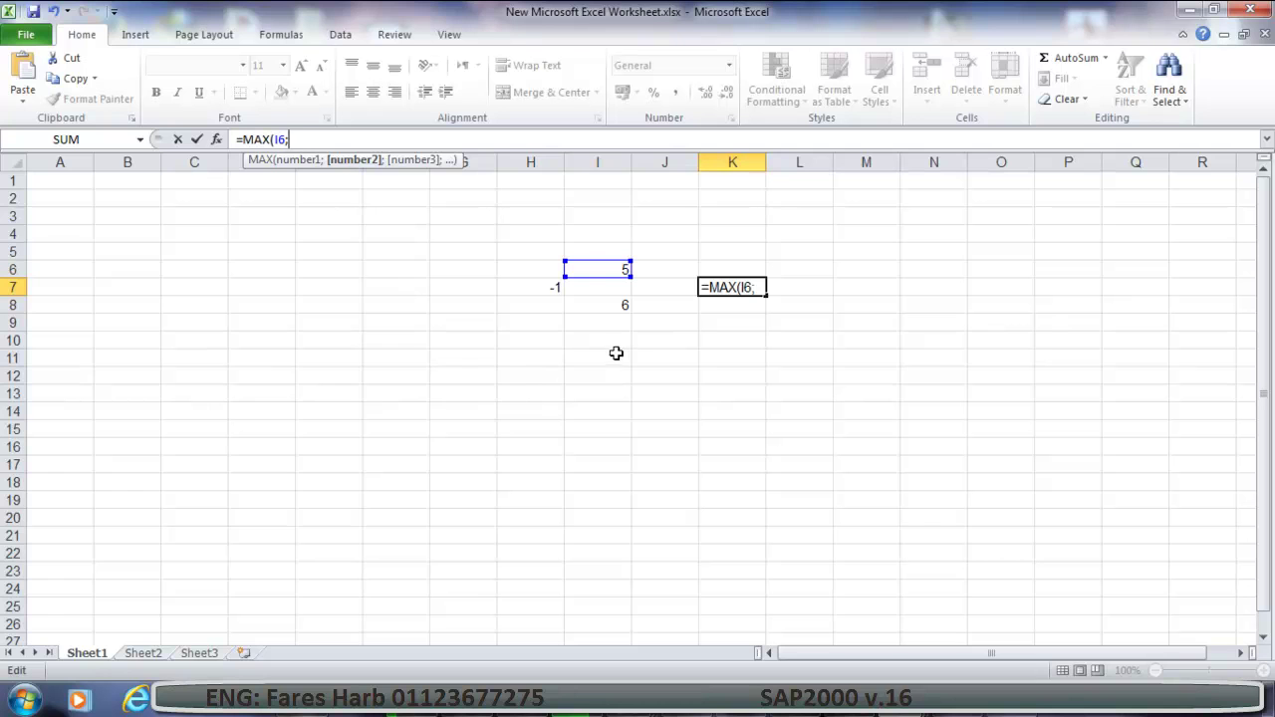
{"action": "left_click", "coordinate": [601, 314]}
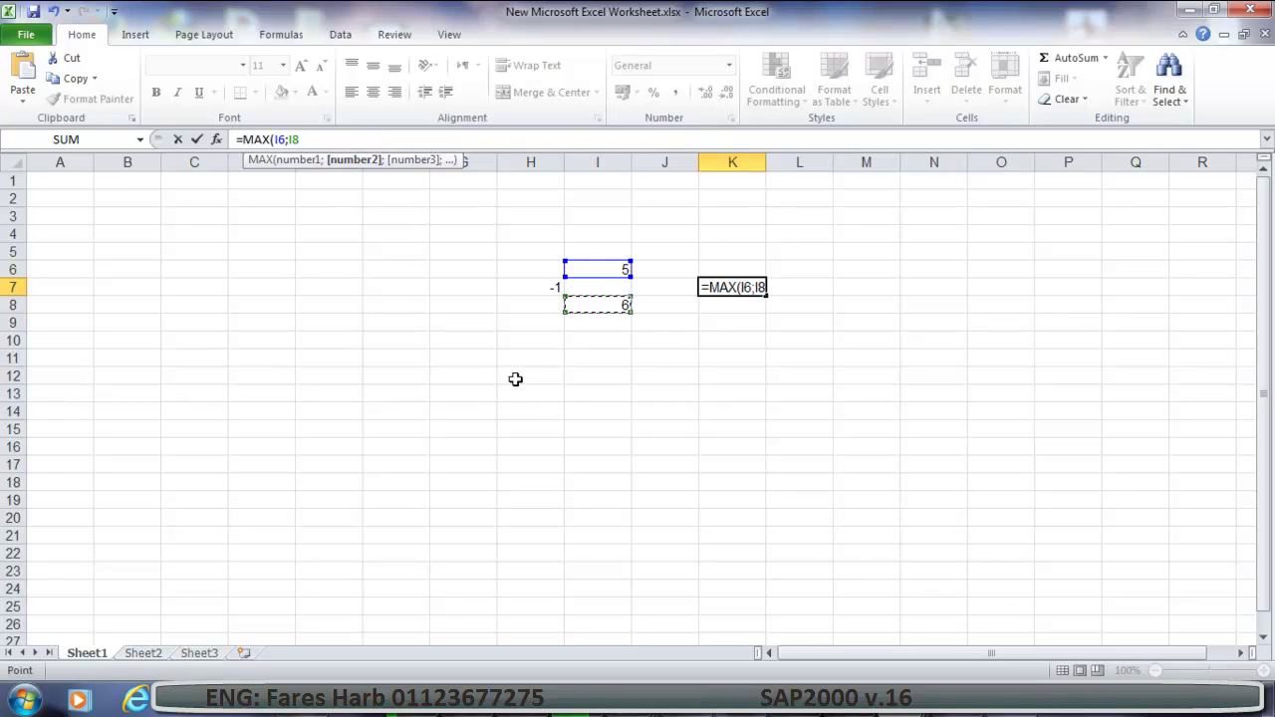
{"action": "type", "text": ")"}
{"action": "key", "text": "Return"}
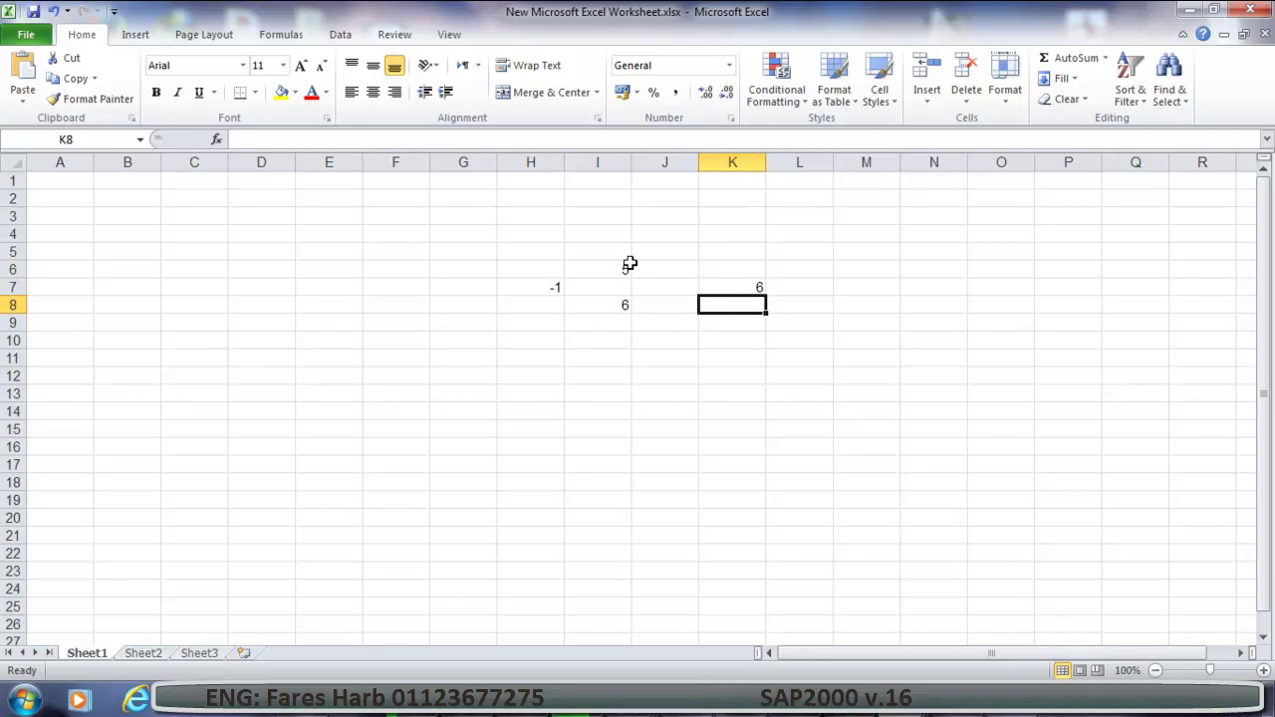
{"action": "left_click", "coordinate": [661, 355]}
{"action": "left_click", "coordinate": [692, 370]}
{"action": "left_click", "coordinate": [724, 346]}
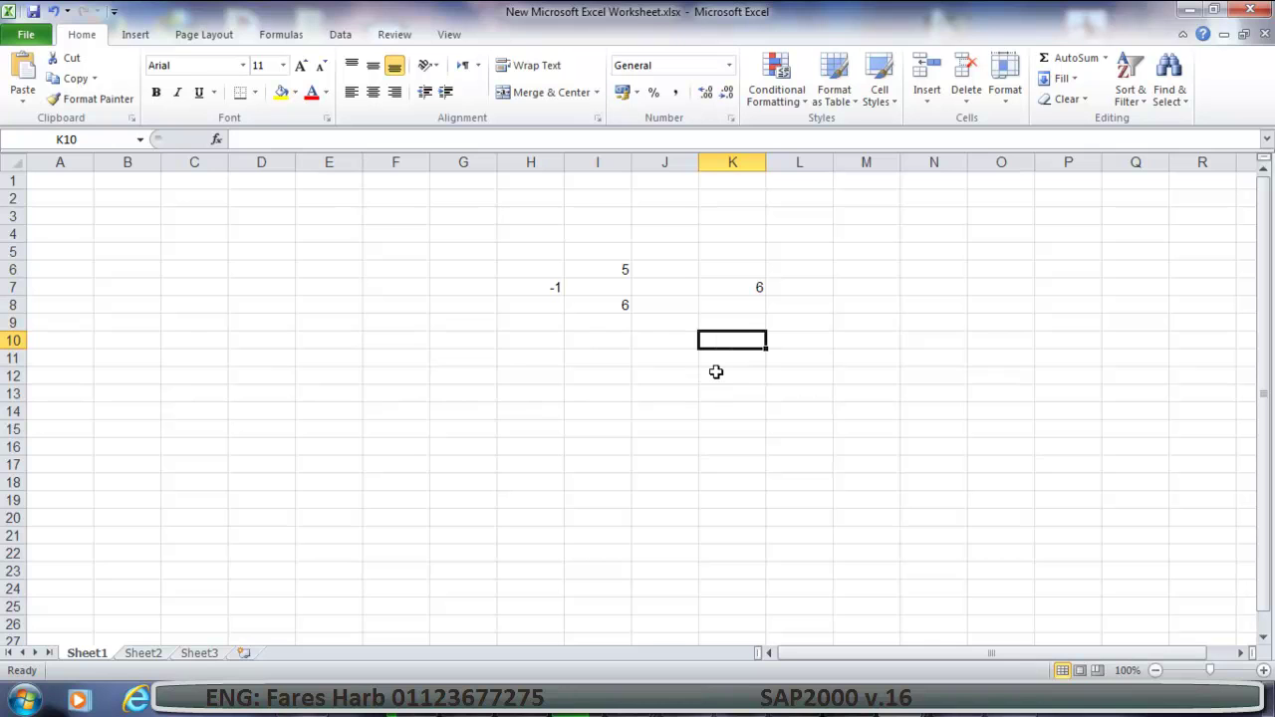
{"action": "left_click", "coordinate": [609, 302]}
{"action": "left_click", "coordinate": [609, 284]}
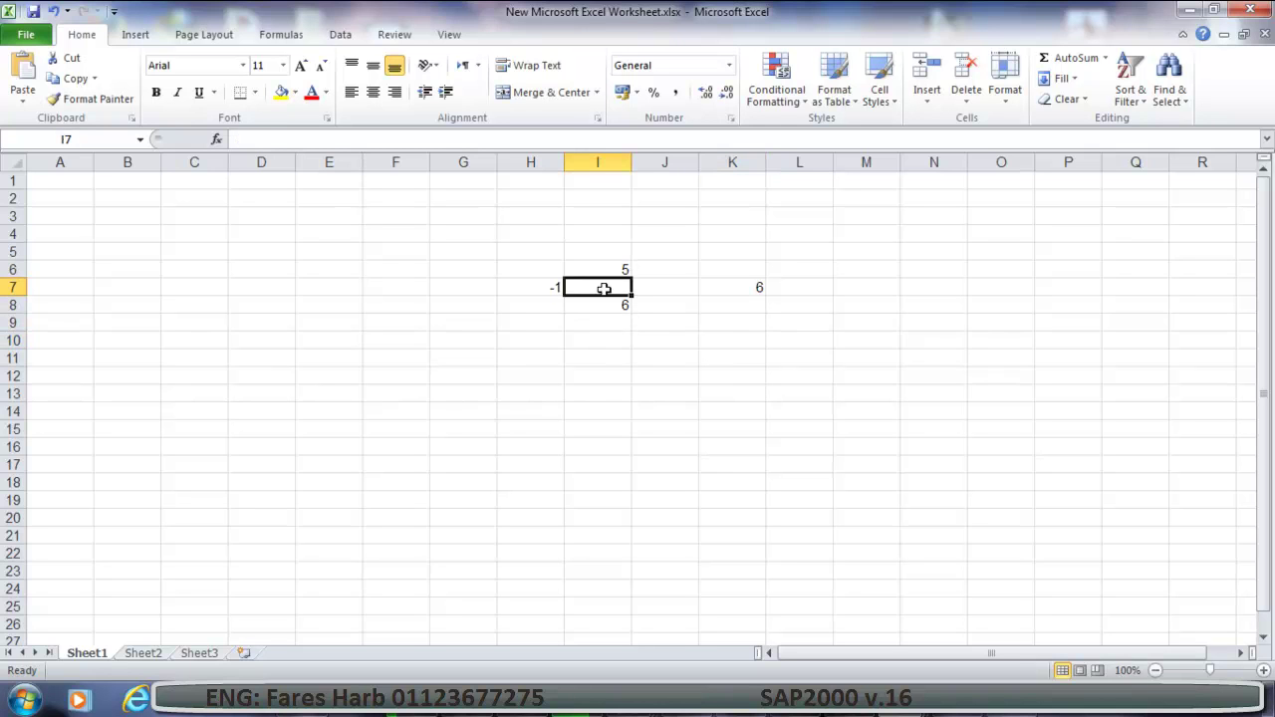
Enter the value 5.3333 in cell I11.
{"action": "left_click", "coordinate": [597, 357]}
{"action": "type", "text": "5.3333"}
{"action": "left_click", "coordinate": [675, 362]}
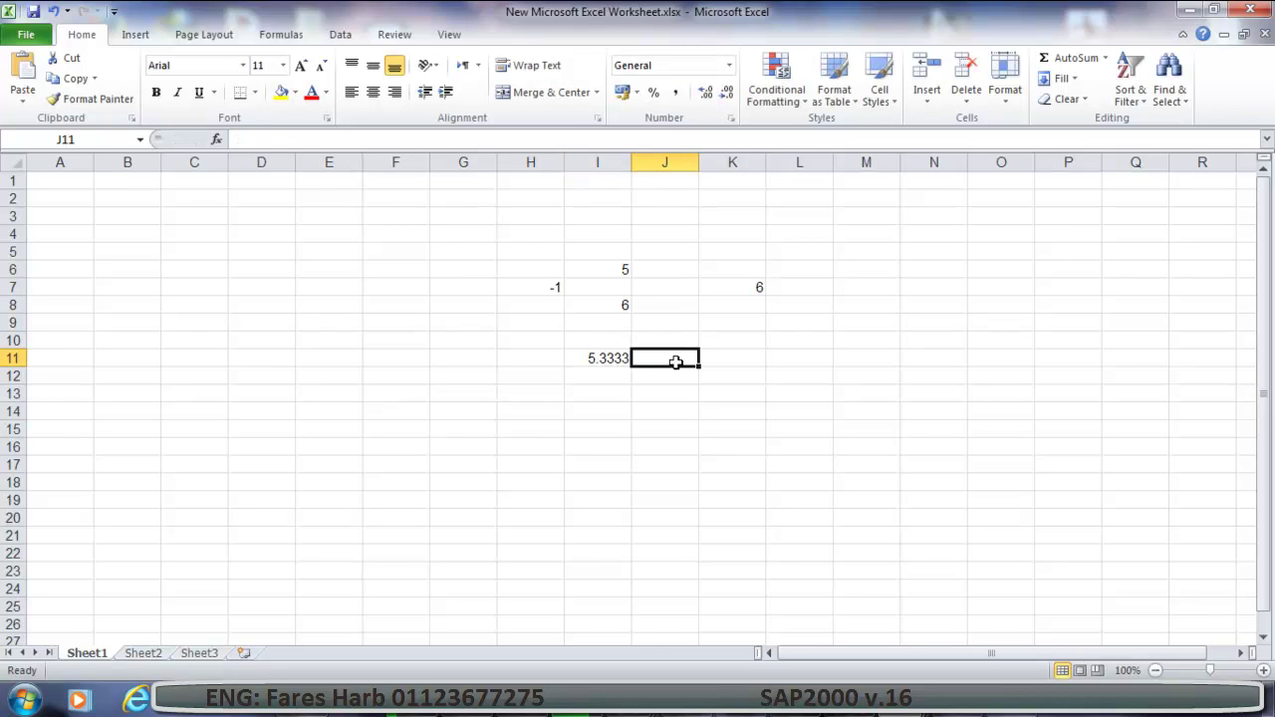
Enter the formula =CEILING(I11;2) in cell K11 to round the value in I11 up to a multiple of 2.
{"action": "left_click", "coordinate": [717, 362]}
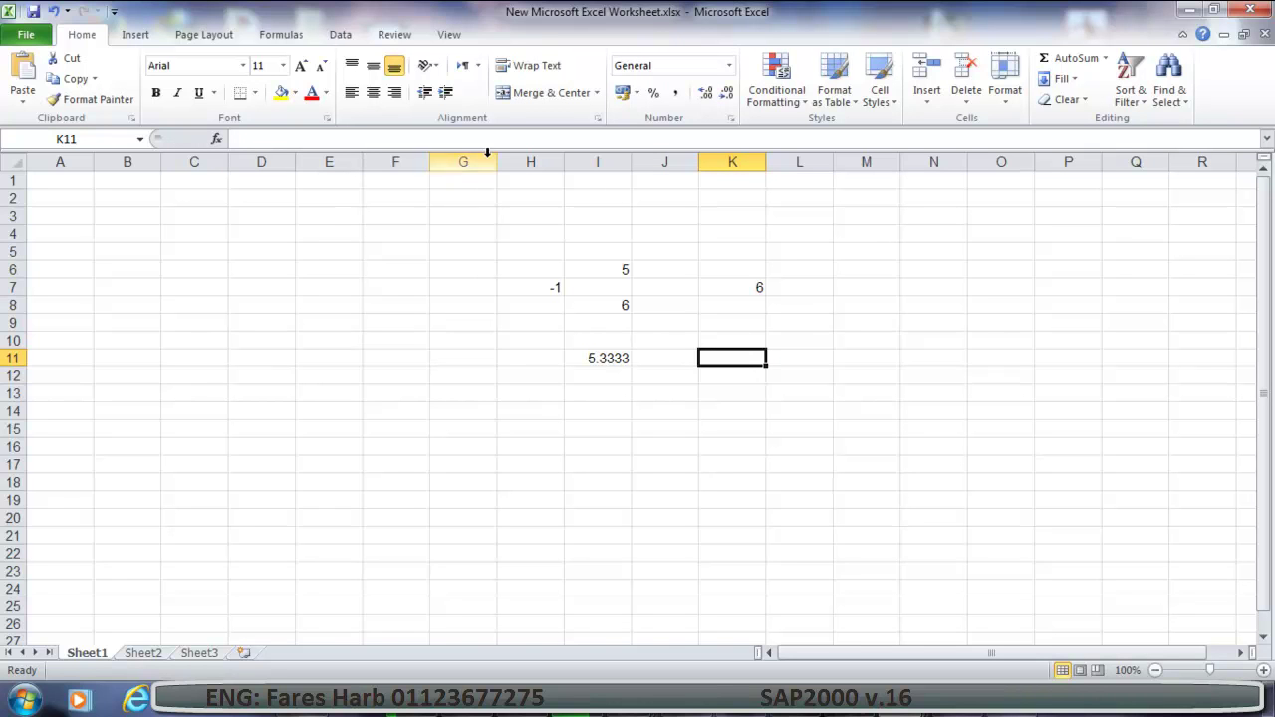
{"action": "type", "text": "="}
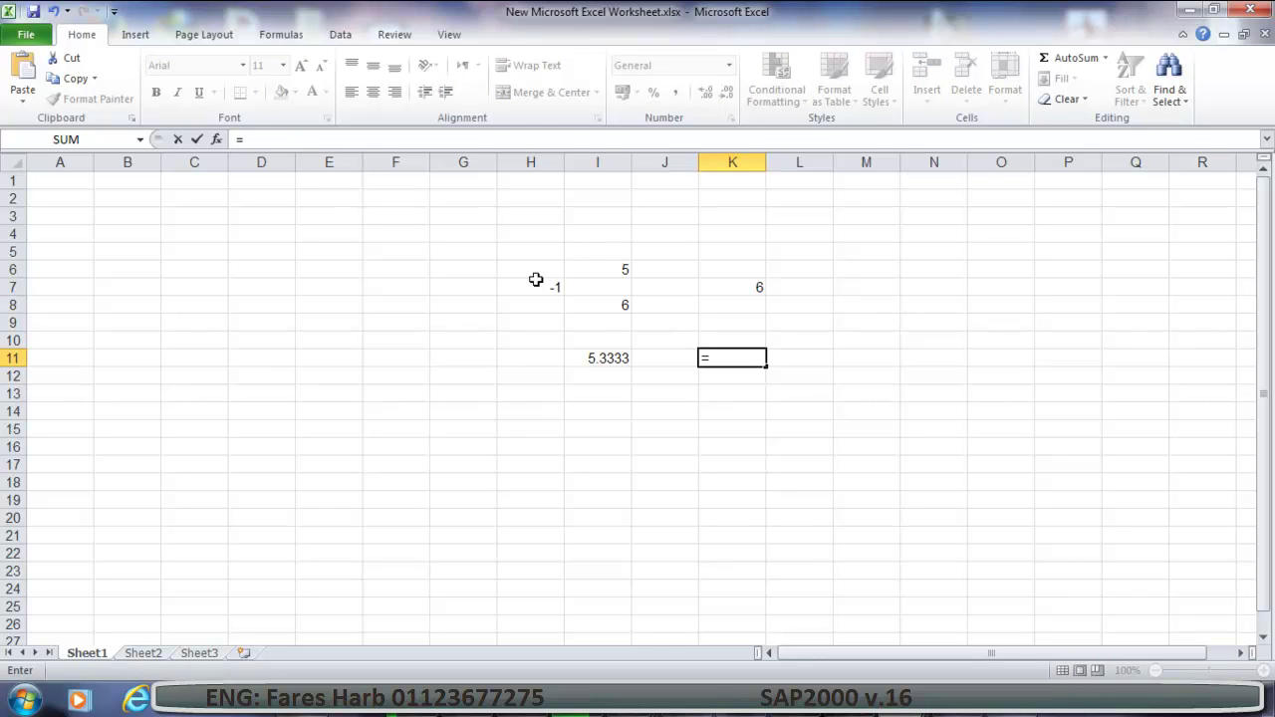
{"action": "type", "text": "s"}
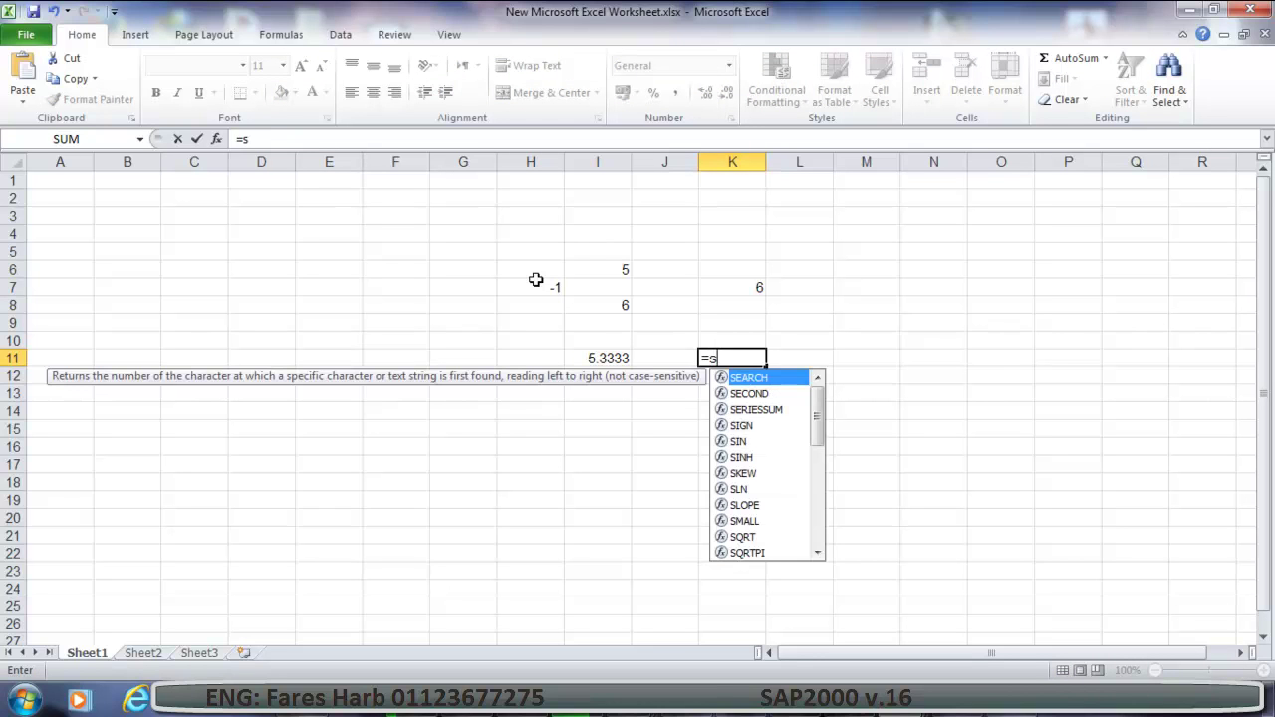
{"action": "key", "text": "BackSpace"}
{"action": "type", "text": "c"}
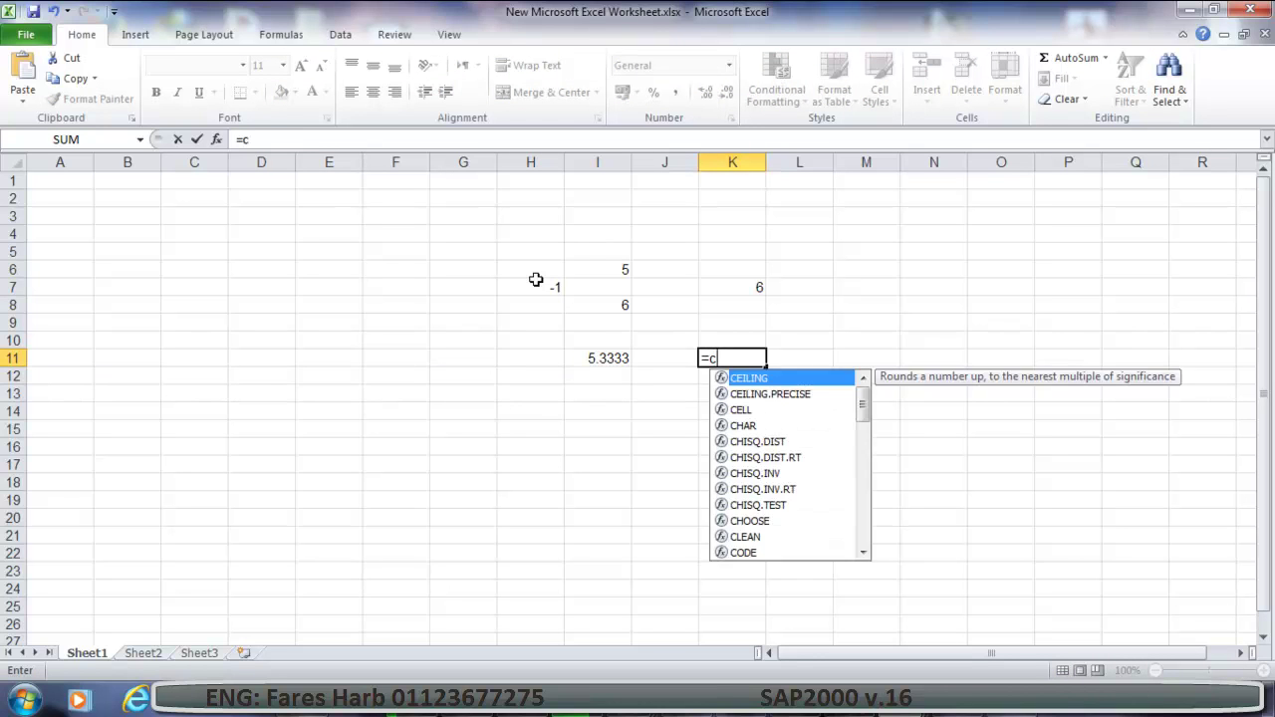
{"action": "type", "text": "e"}
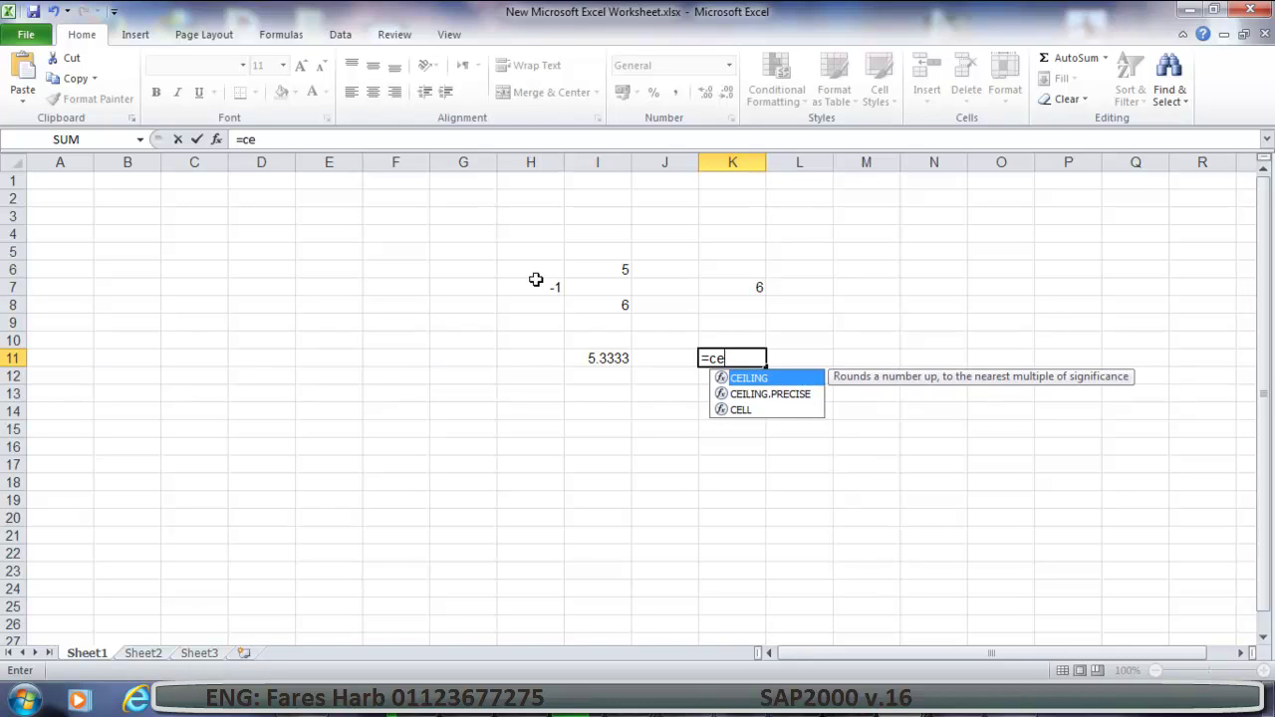
{"action": "type", "text": "iling"}
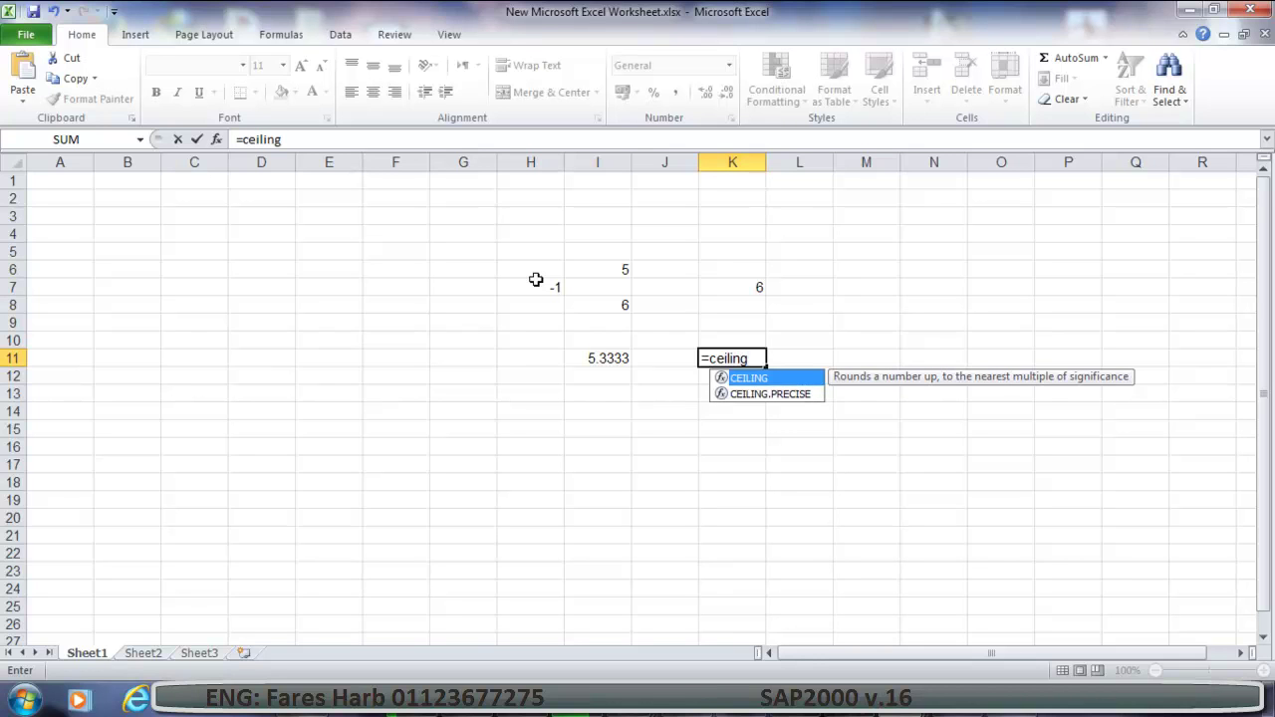
{"action": "type", "text": "("}
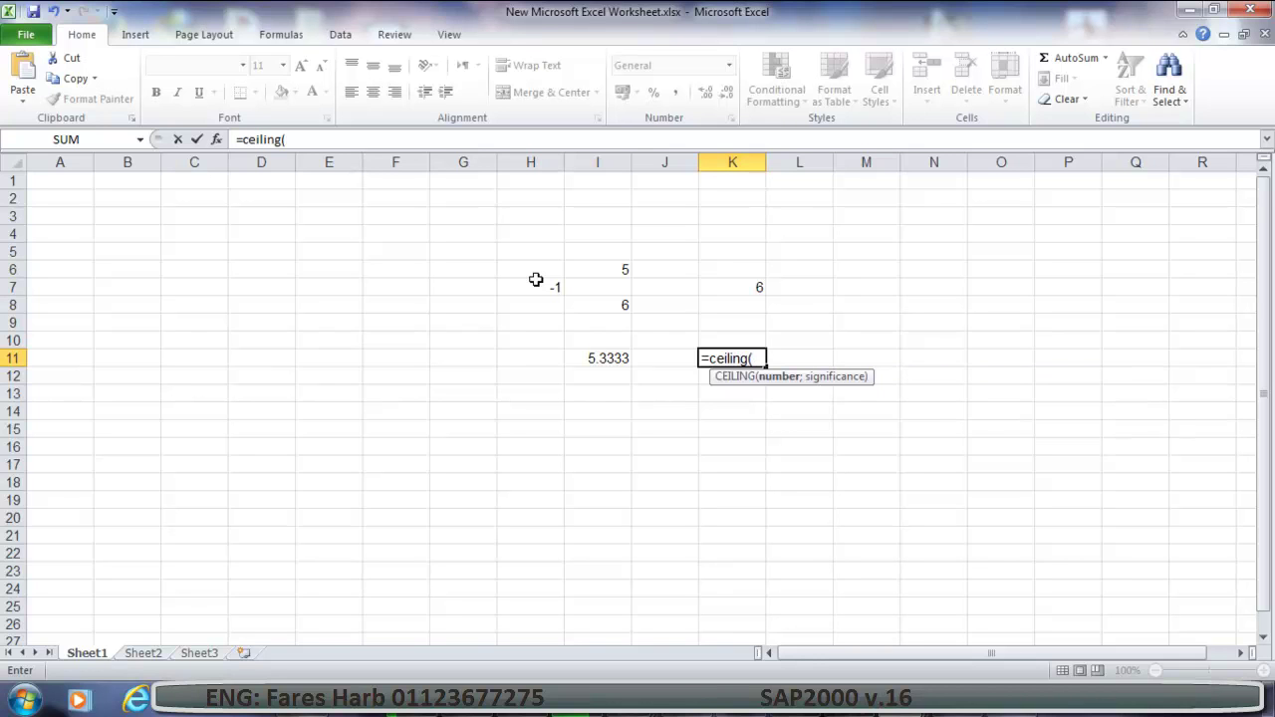
{"action": "left_click", "coordinate": [608, 360]}
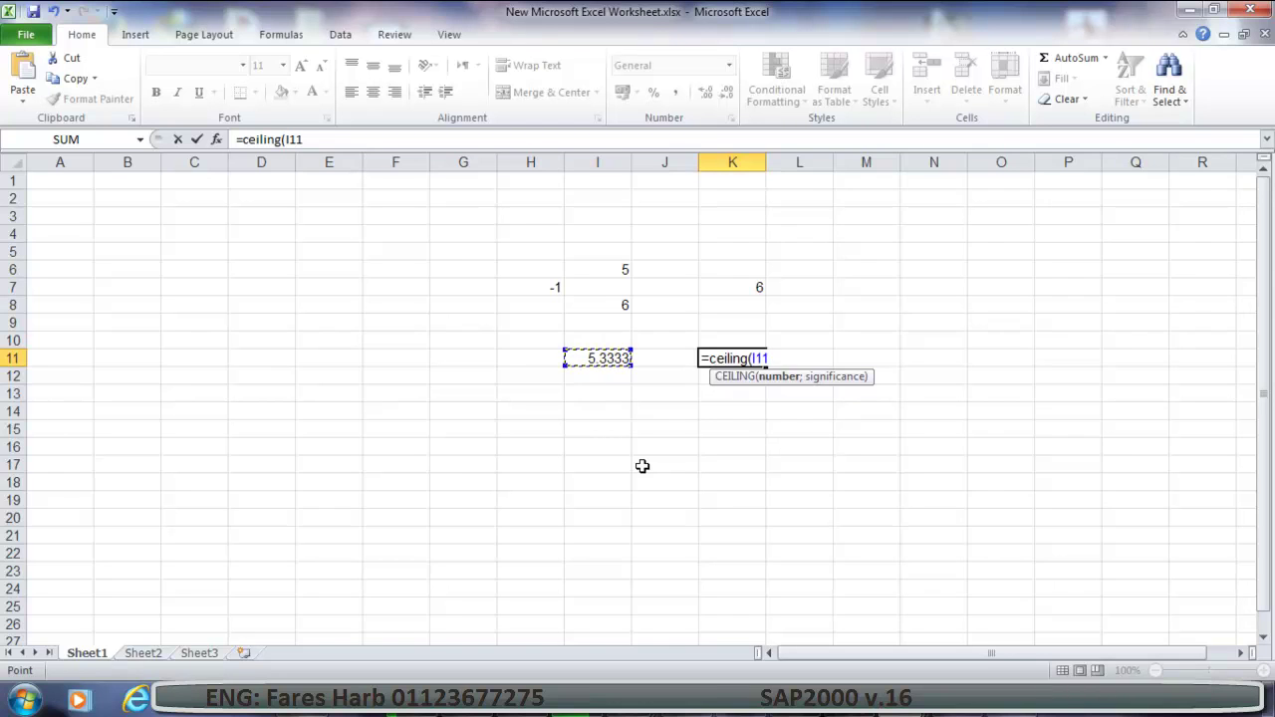
{"action": "type", "text": ";"}
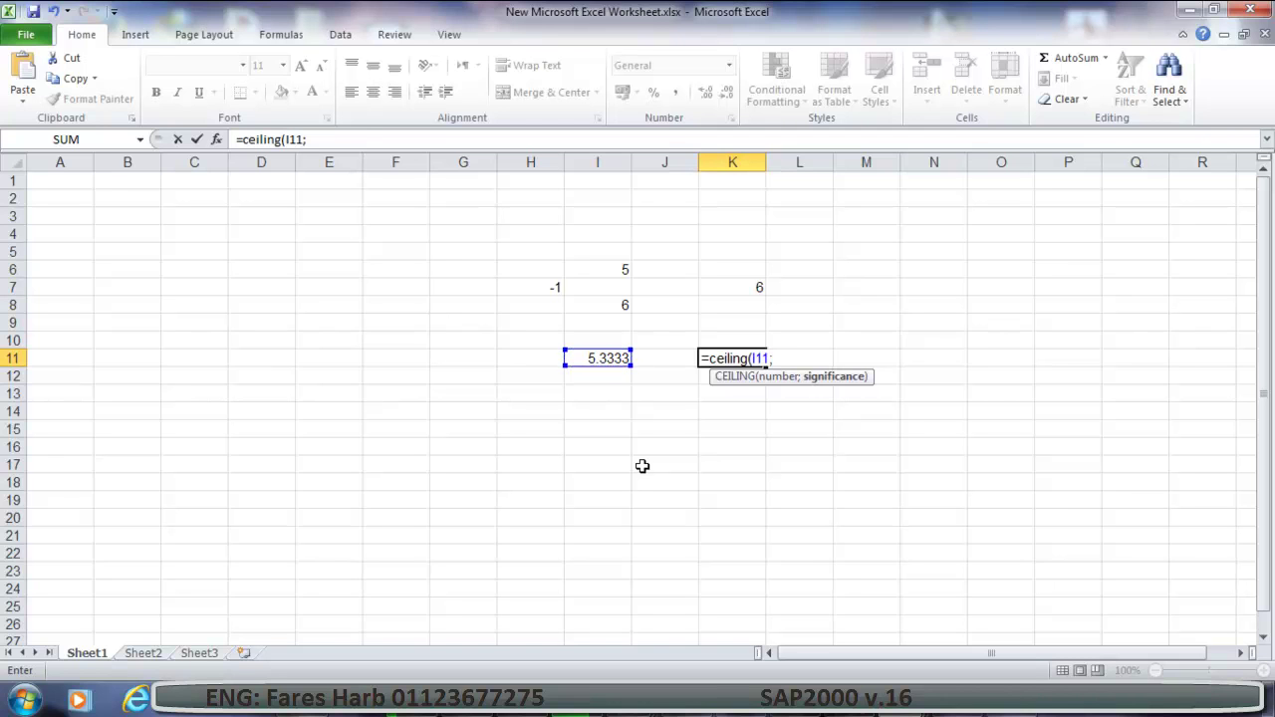
{"action": "type", "text": "2)"}
{"action": "key", "text": "Return"}
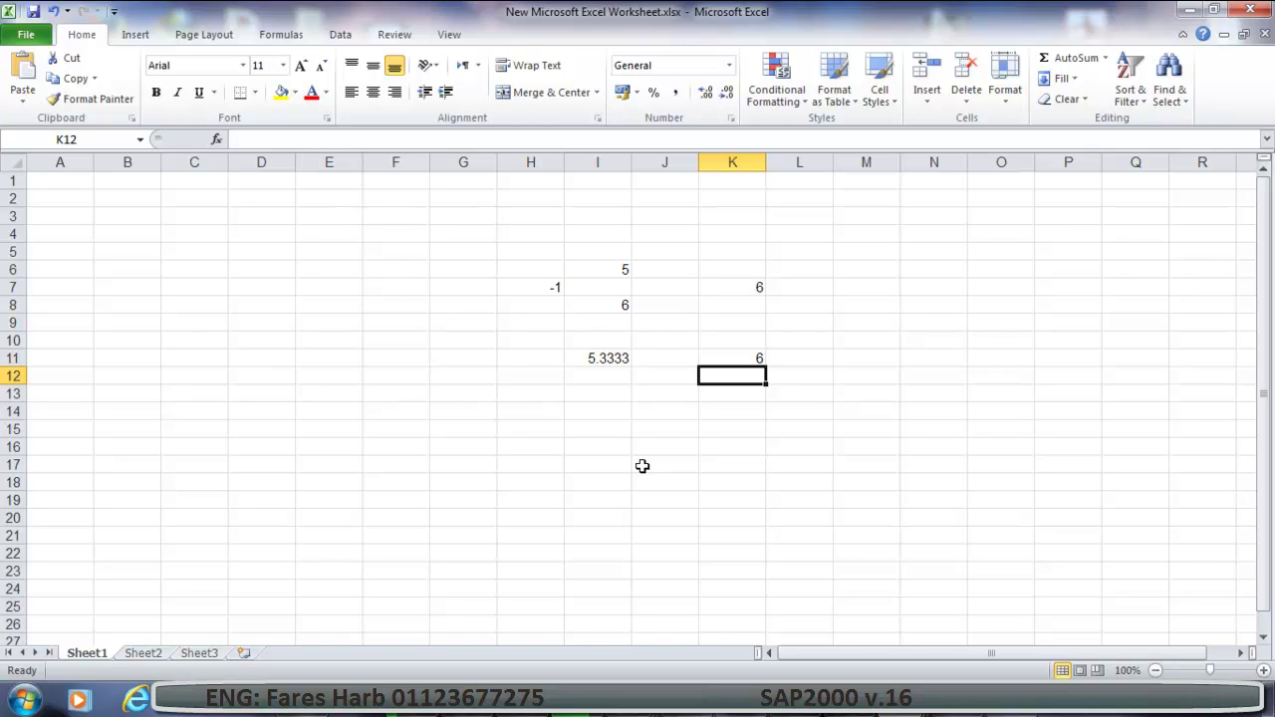
{"action": "double_click", "coordinate": [745, 357]}
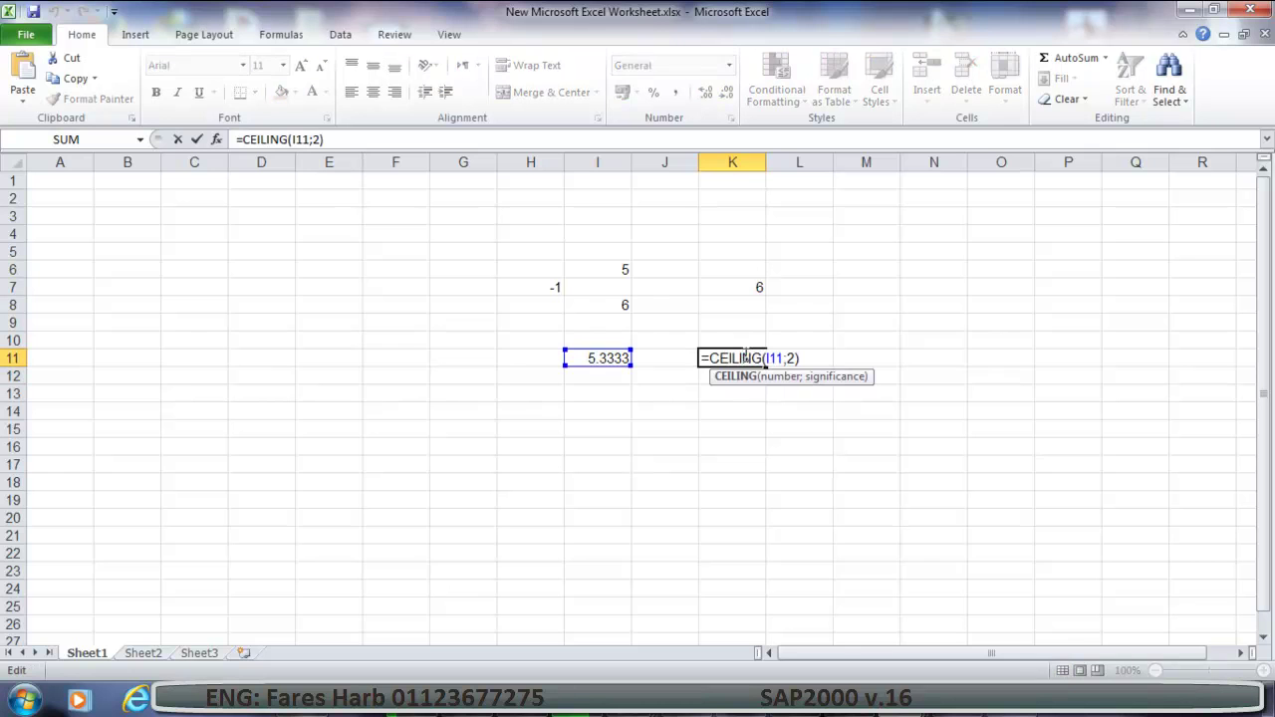
{"action": "left_click", "coordinate": [849, 411]}
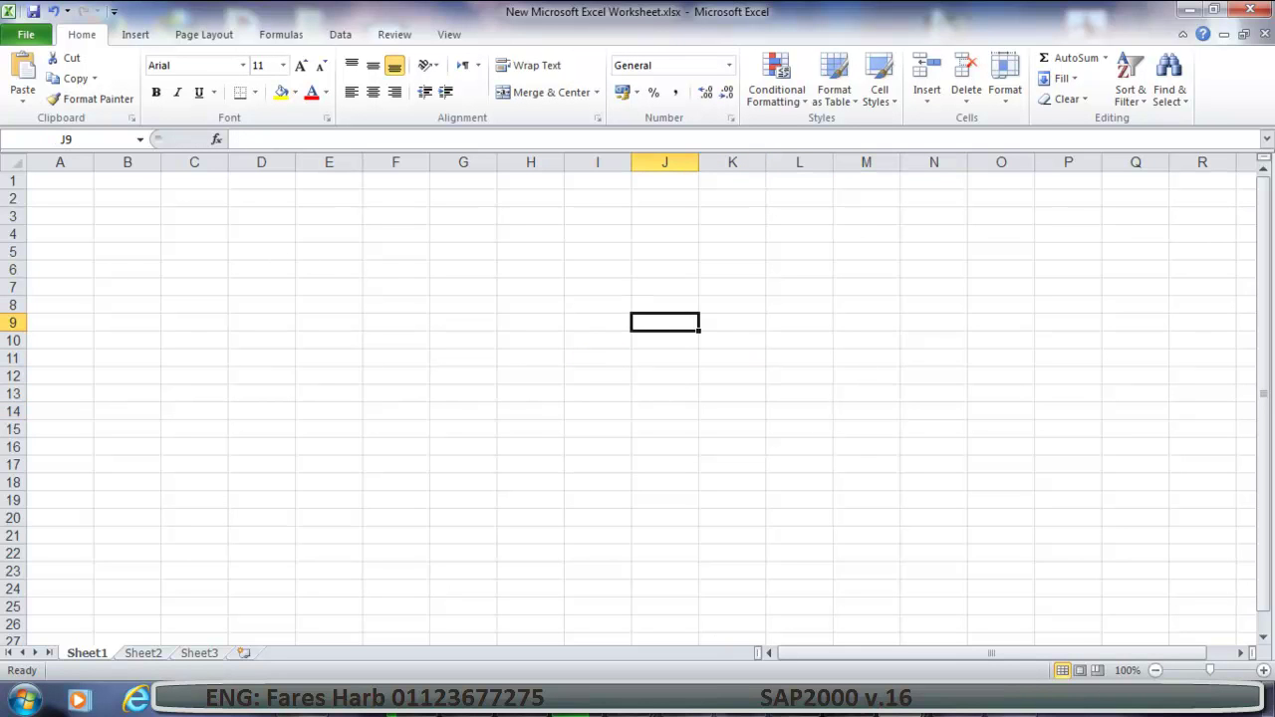
Switch to flat.xlsx and copy the joint numbers with their Text header, cells A3:A15, from the Joint Reactions sheet.
{"action": "mouse_move", "coordinate": [901, 705]}
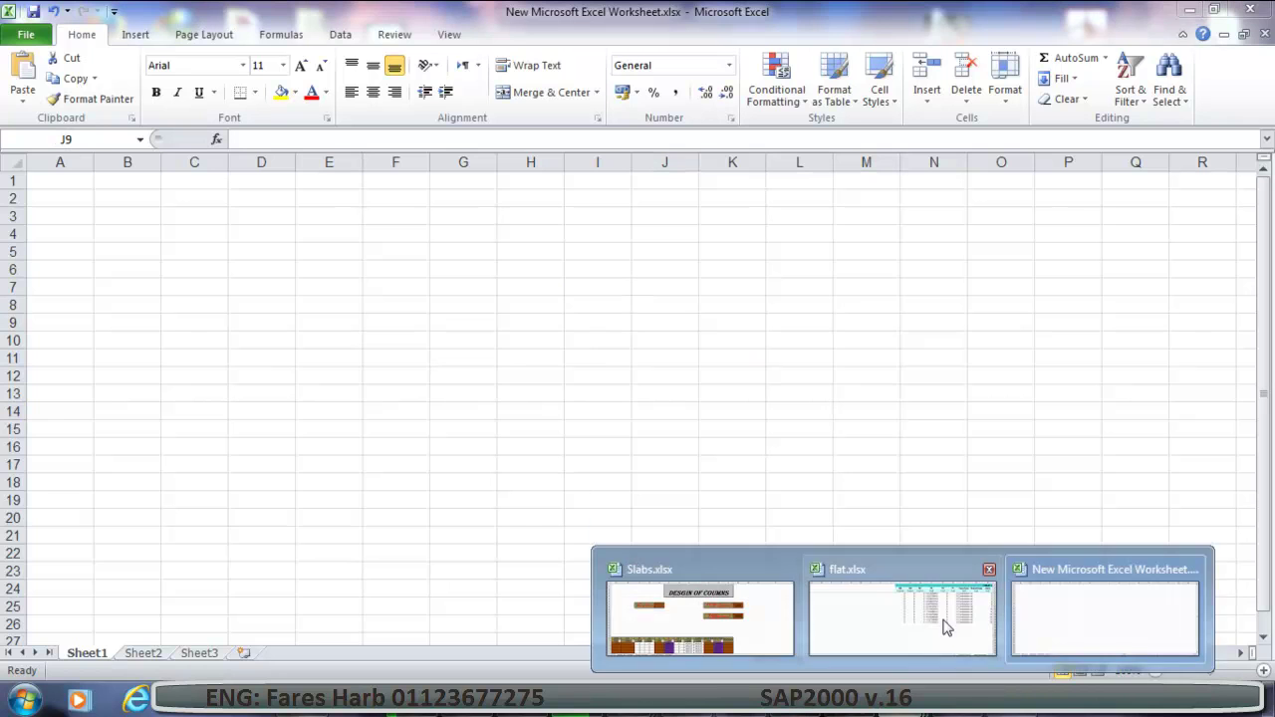
{"action": "left_click", "coordinate": [964, 630]}
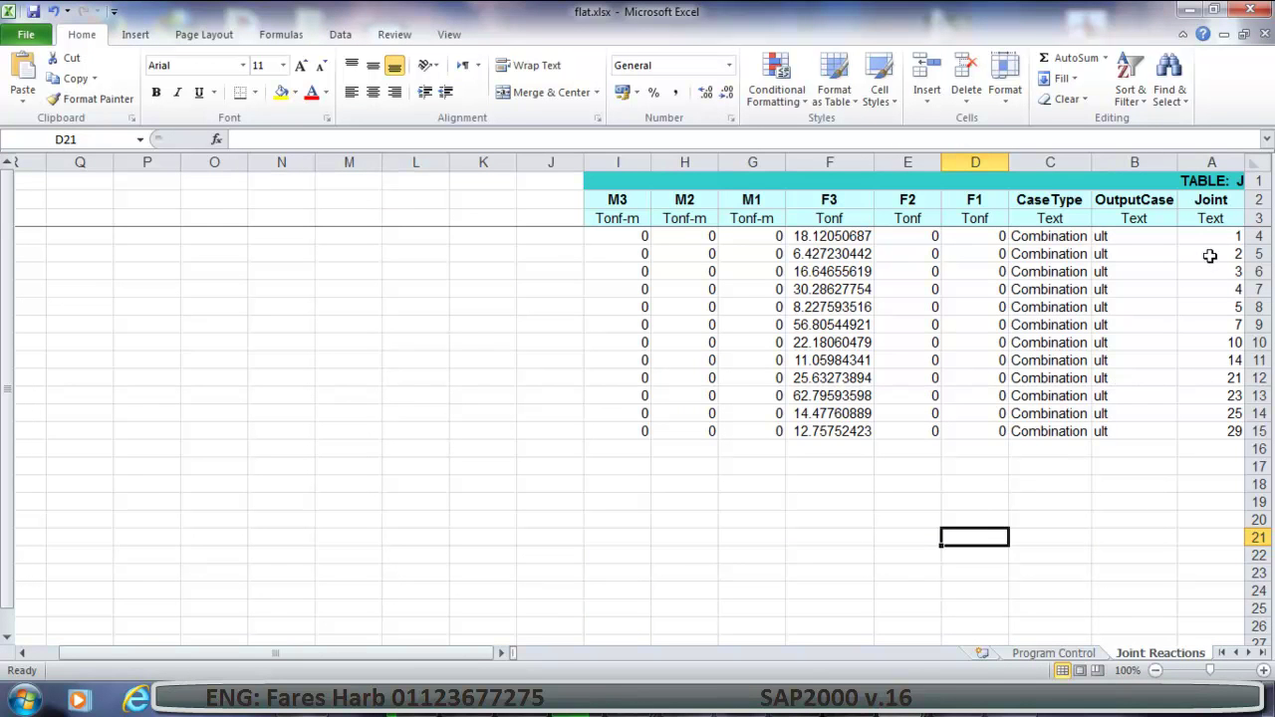
{"action": "left_click_drag", "start_coordinate": [1200, 239], "coordinate": [1209, 432]}
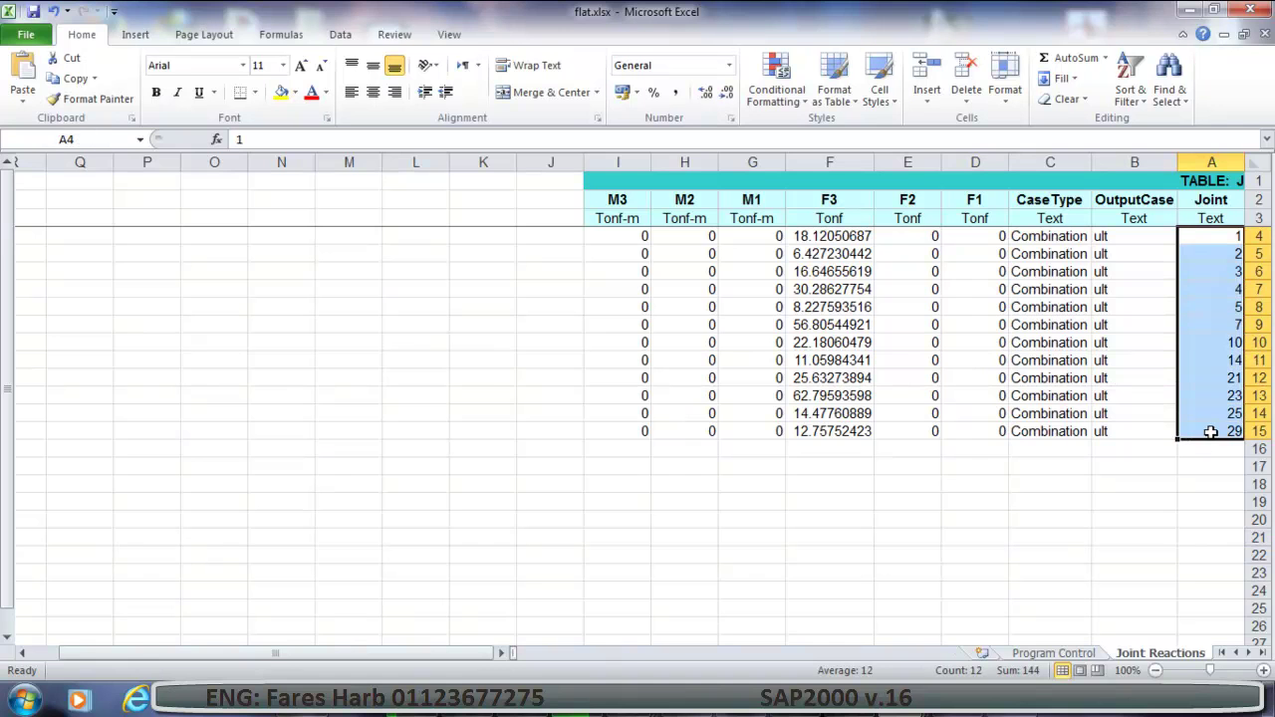
{"action": "left_click", "coordinate": [1189, 219]}
{"action": "left_click_drag", "start_coordinate": [1194, 218], "coordinate": [1229, 448]}
{"action": "key", "text": "ctrl+c"}
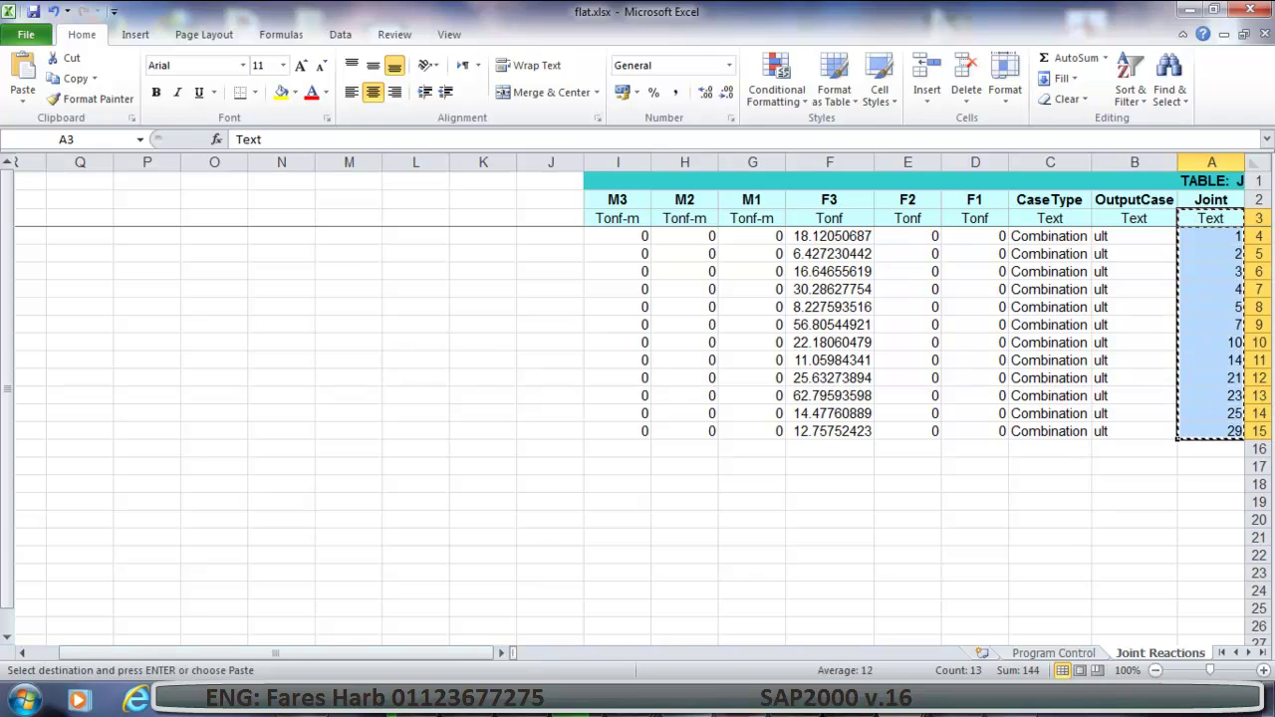
Paste the copied joint column into Sheet1 of New Microsoft Excel Worksheet.xlsx, starting at cell A10.
{"action": "mouse_move", "coordinate": [990, 615]}
{"action": "left_click", "coordinate": [1086, 627]}
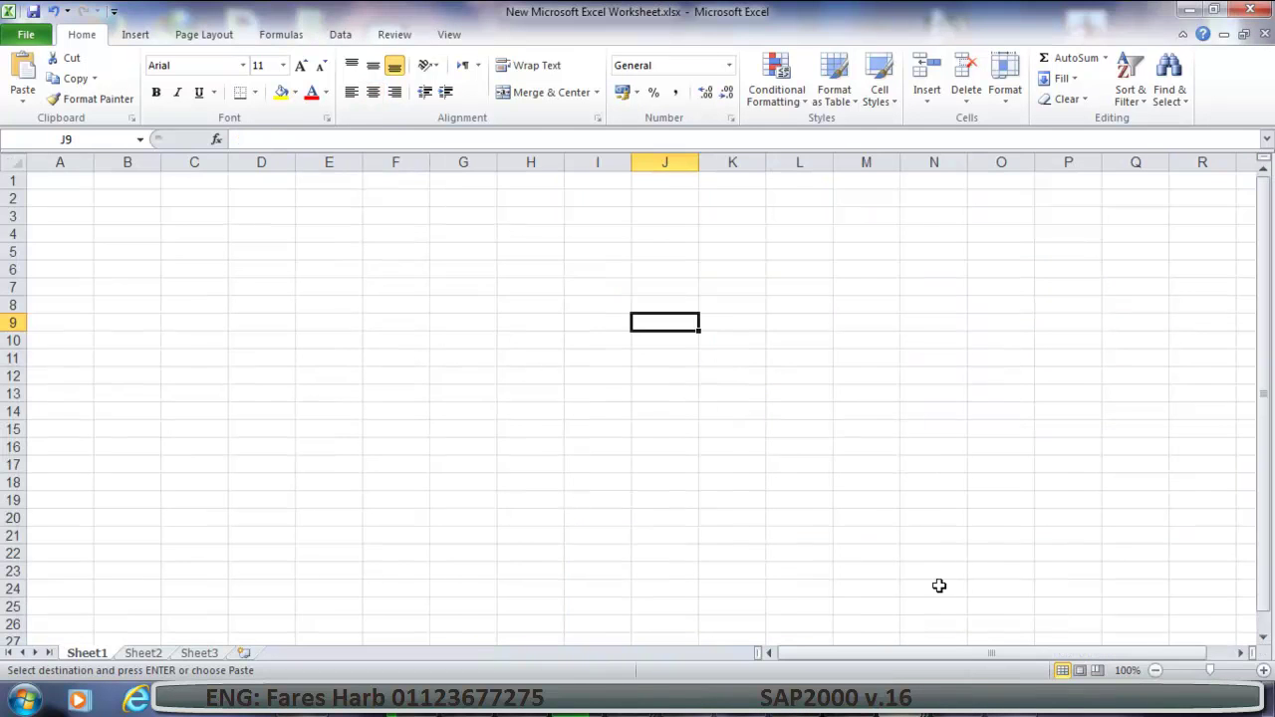
{"action": "left_click_drag", "start_coordinate": [63, 344], "coordinate": [69, 622]}
{"action": "key", "text": "ctrl+v"}
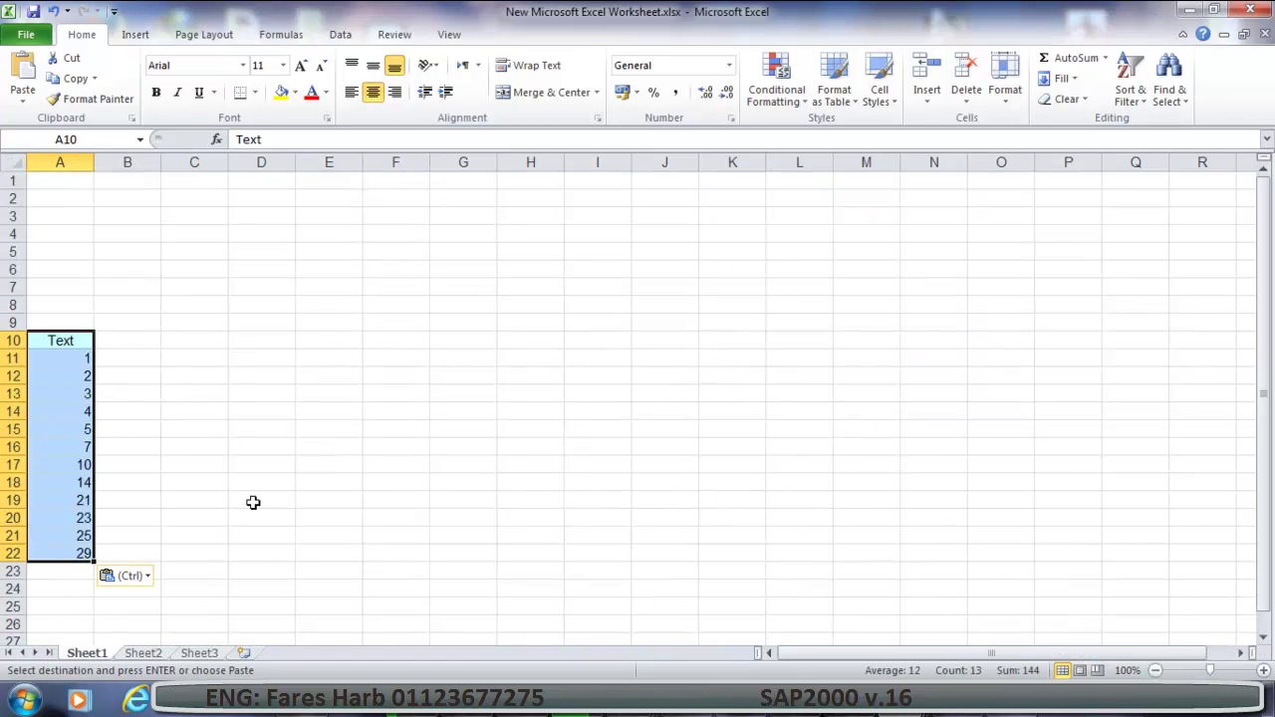
{"action": "left_click", "coordinate": [252, 505]}
Return to flat.xlsx and copy the F3 reaction column with its headers, cells F2:F15.
{"action": "left_click", "coordinate": [976, 613]}
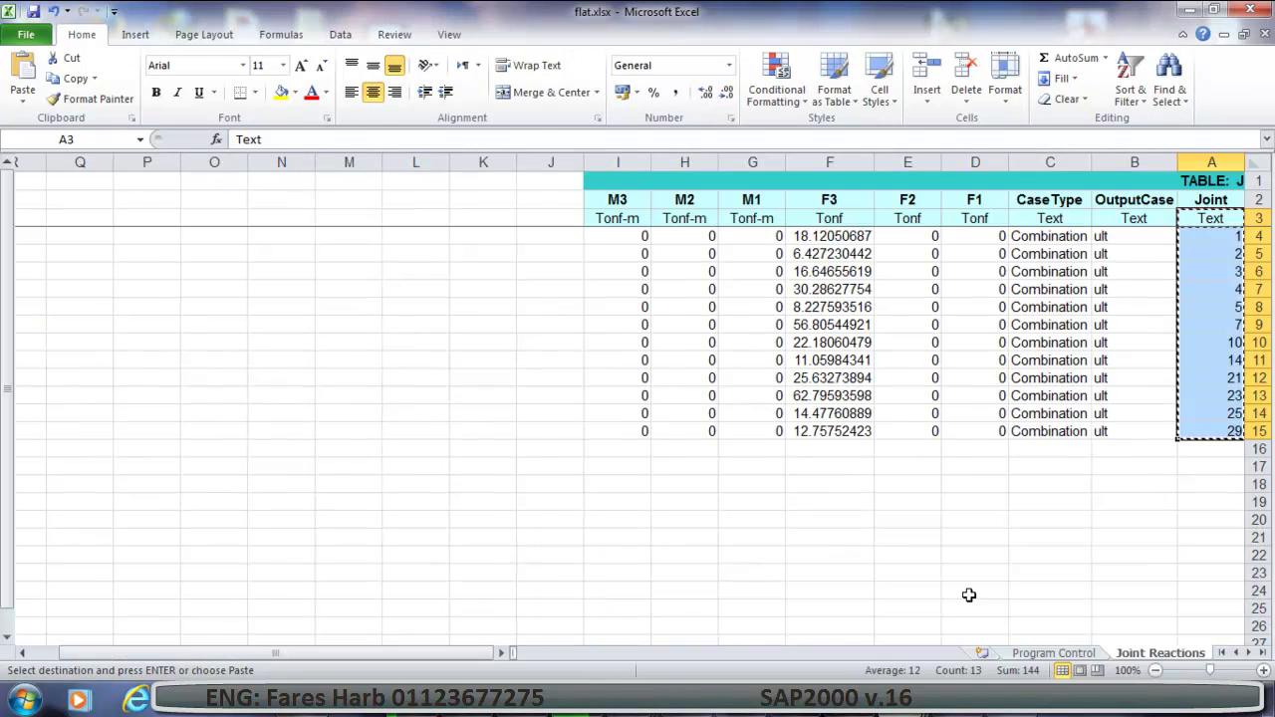
{"action": "left_click", "coordinate": [837, 199]}
{"action": "left_click_drag", "start_coordinate": [837, 200], "coordinate": [837, 428]}
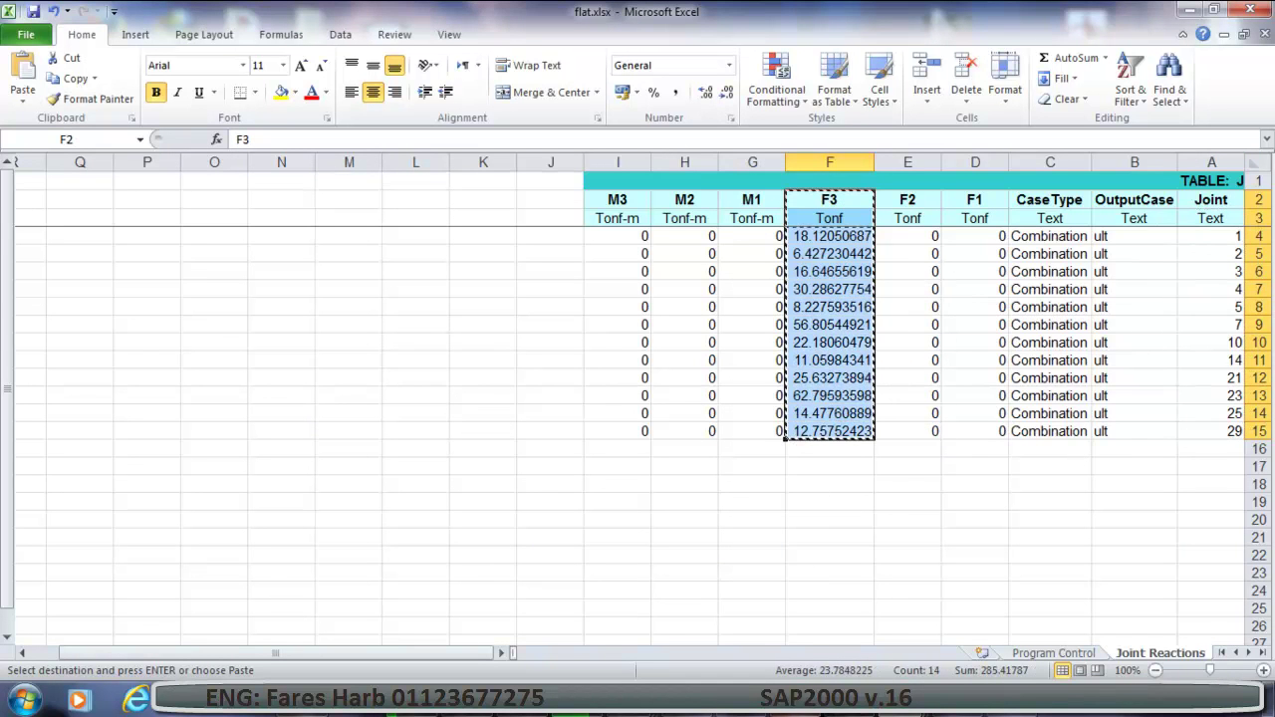
{"action": "key", "text": "ctrl+c"}
Paste the copied F3 column into Sheet1 of New Microsoft Excel Worksheet.xlsx beside the joint numbers, starting at cell B9.
{"action": "left_click", "coordinate": [900, 709]}
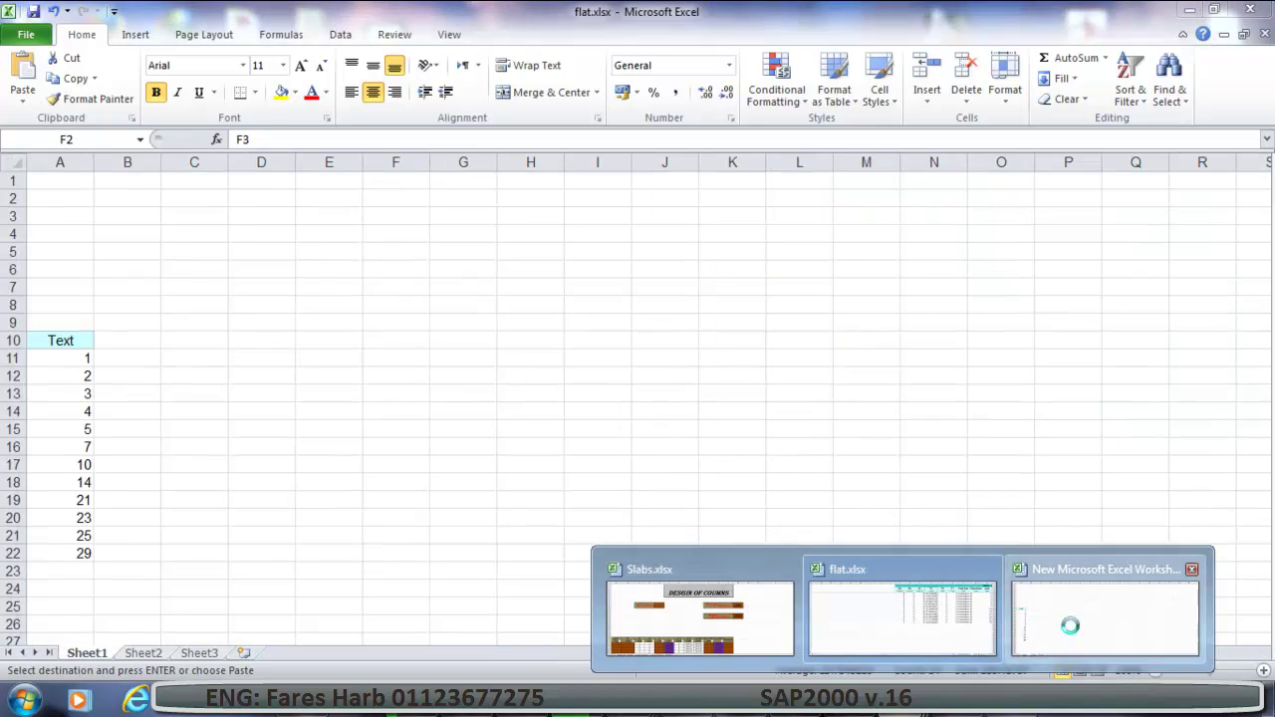
{"action": "left_click", "coordinate": [1070, 631]}
{"action": "left_click_drag", "start_coordinate": [130, 321], "coordinate": [131, 555]}
{"action": "key", "text": "ctrl+v"}
{"action": "left_click", "coordinate": [239, 448]}
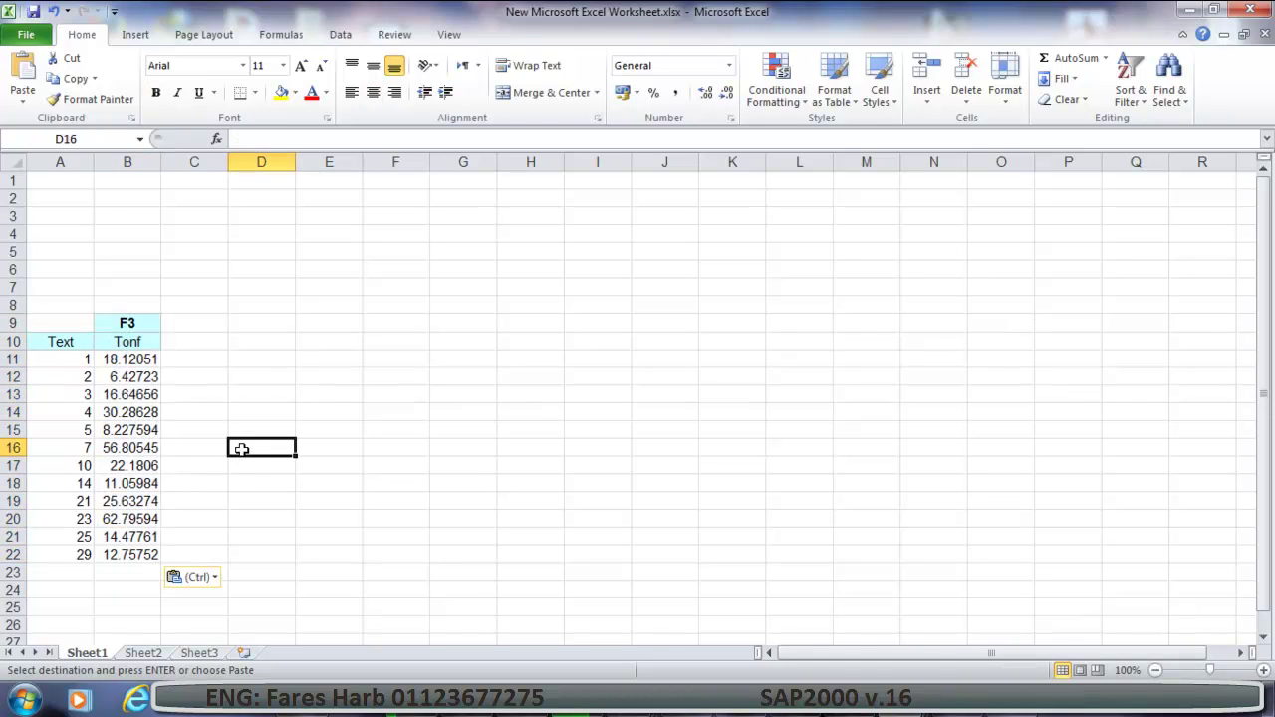
Enter the header joint in cell A9 and center it.
{"action": "left_click", "coordinate": [65, 320]}
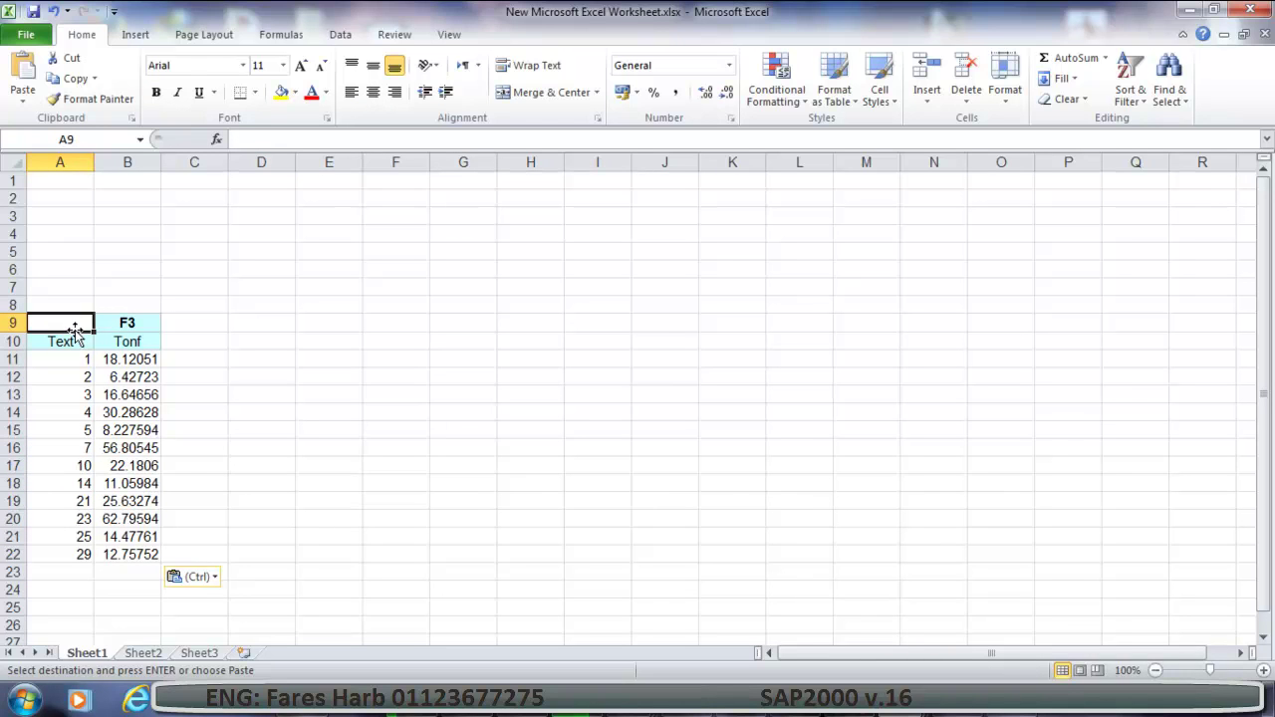
{"action": "type", "text": "join"}
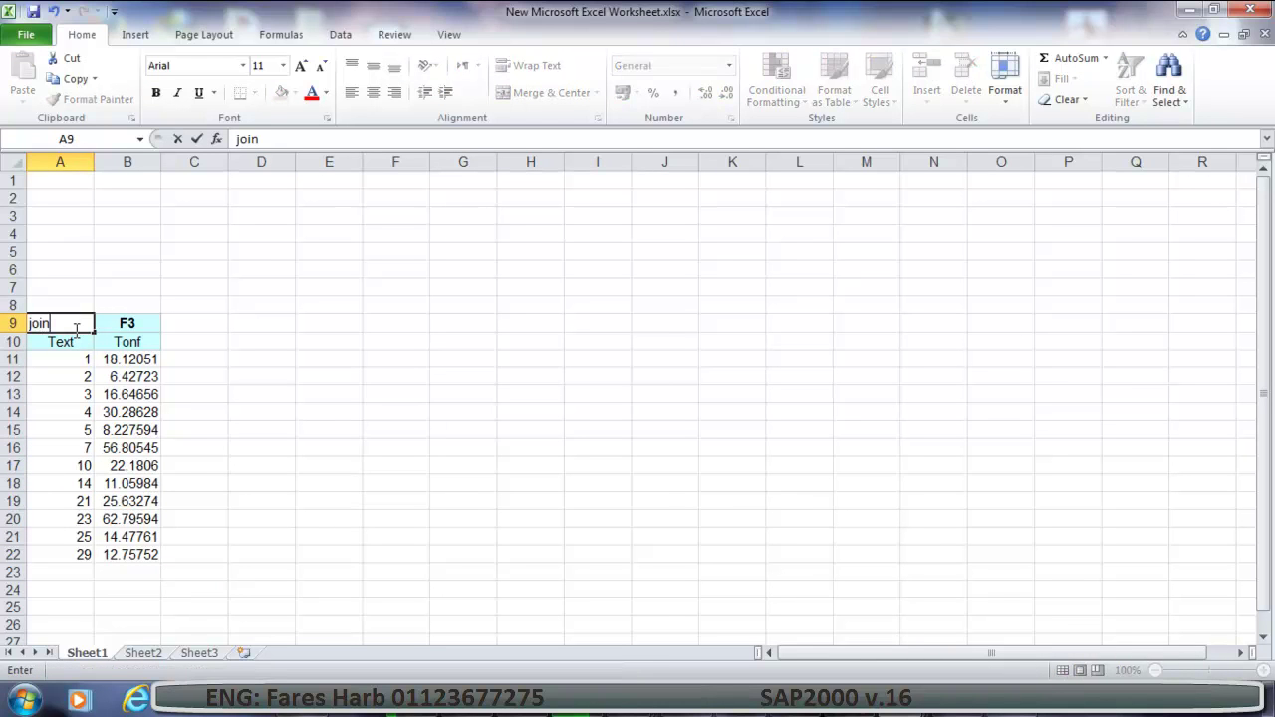
{"action": "left_click", "coordinate": [84, 287]}
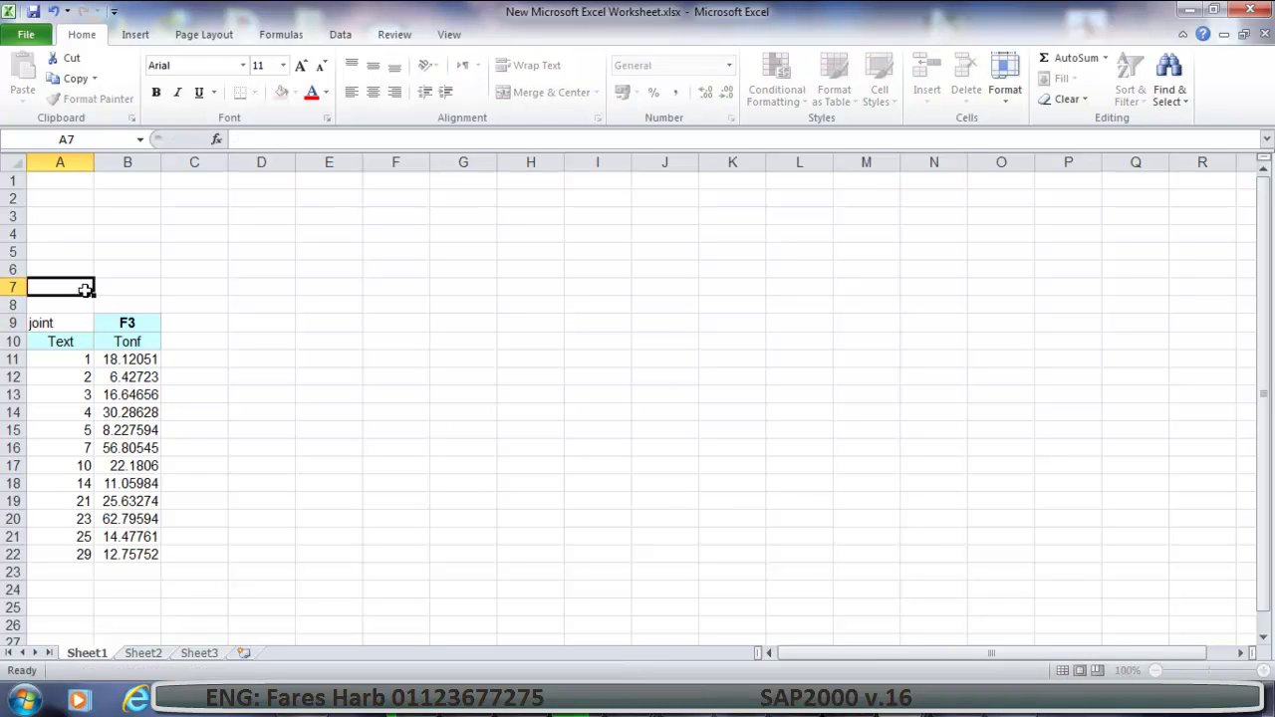
{"action": "left_click", "coordinate": [84, 321]}
{"action": "left_click", "coordinate": [371, 93]}
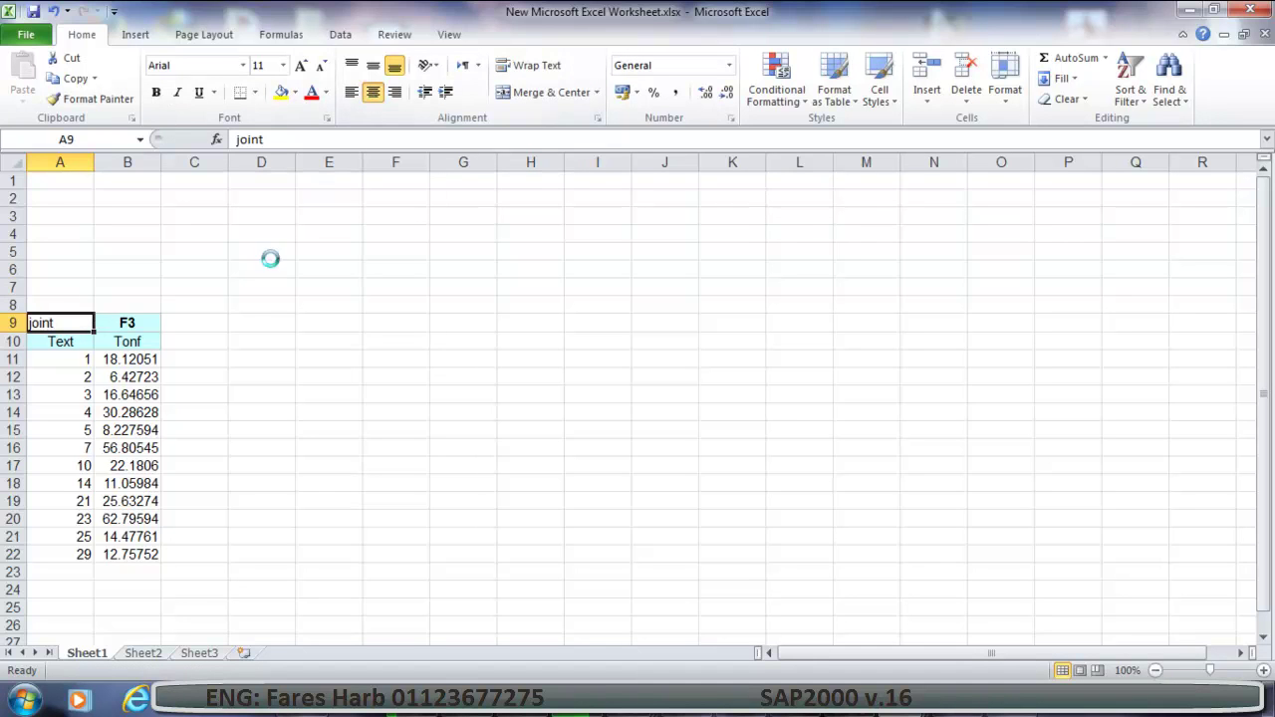
Add the header pu in cell C9 and its unit ton in cell C10.
{"action": "left_click", "coordinate": [194, 329]}
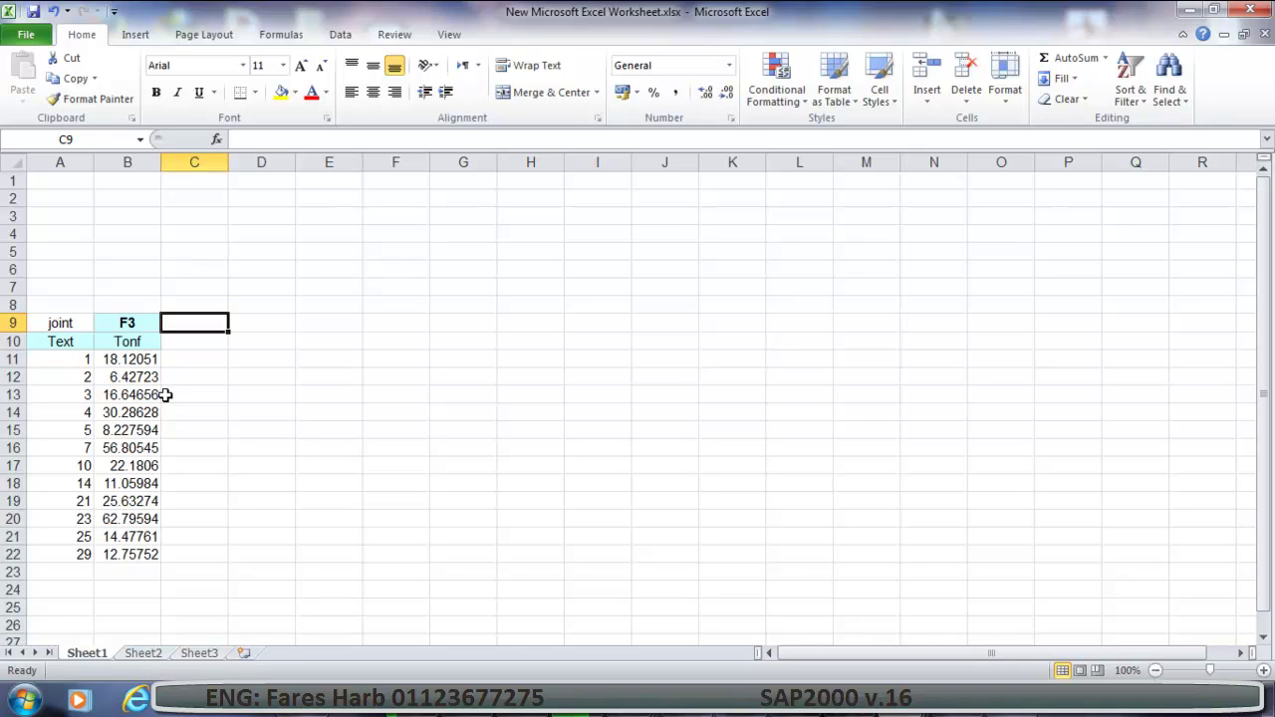
{"action": "type", "text": "pu"}
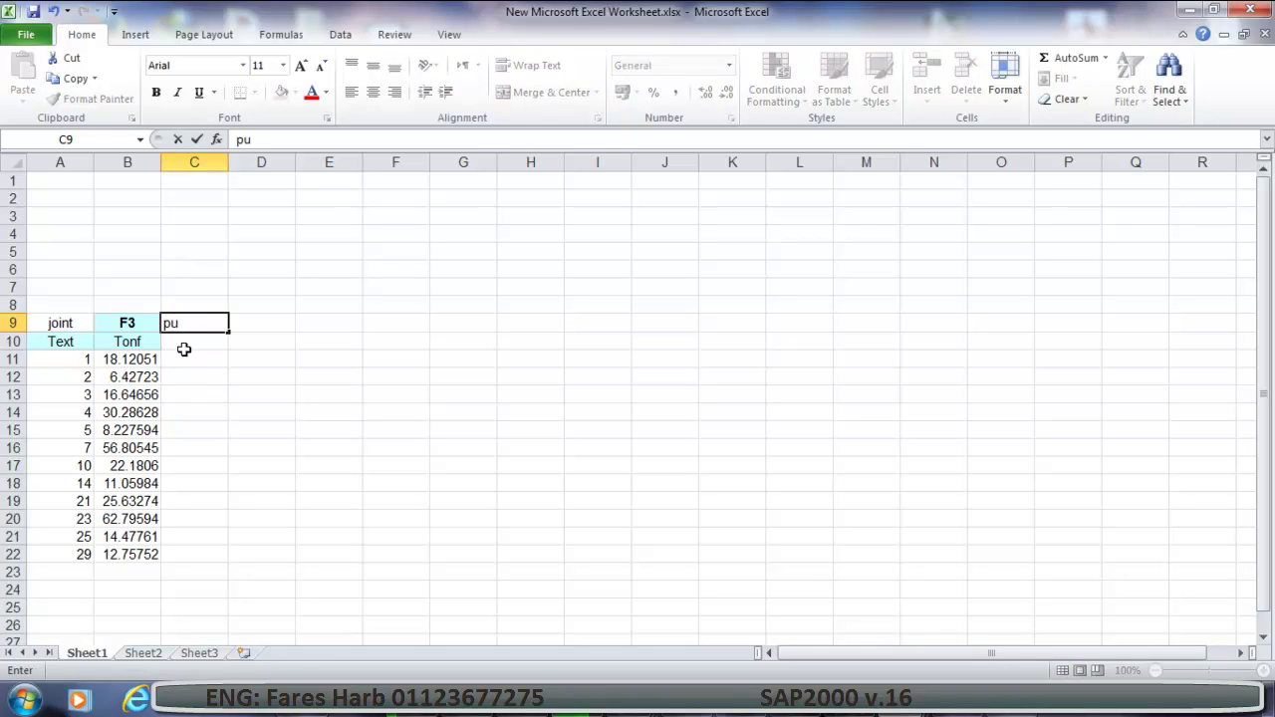
{"action": "left_click", "coordinate": [185, 348]}
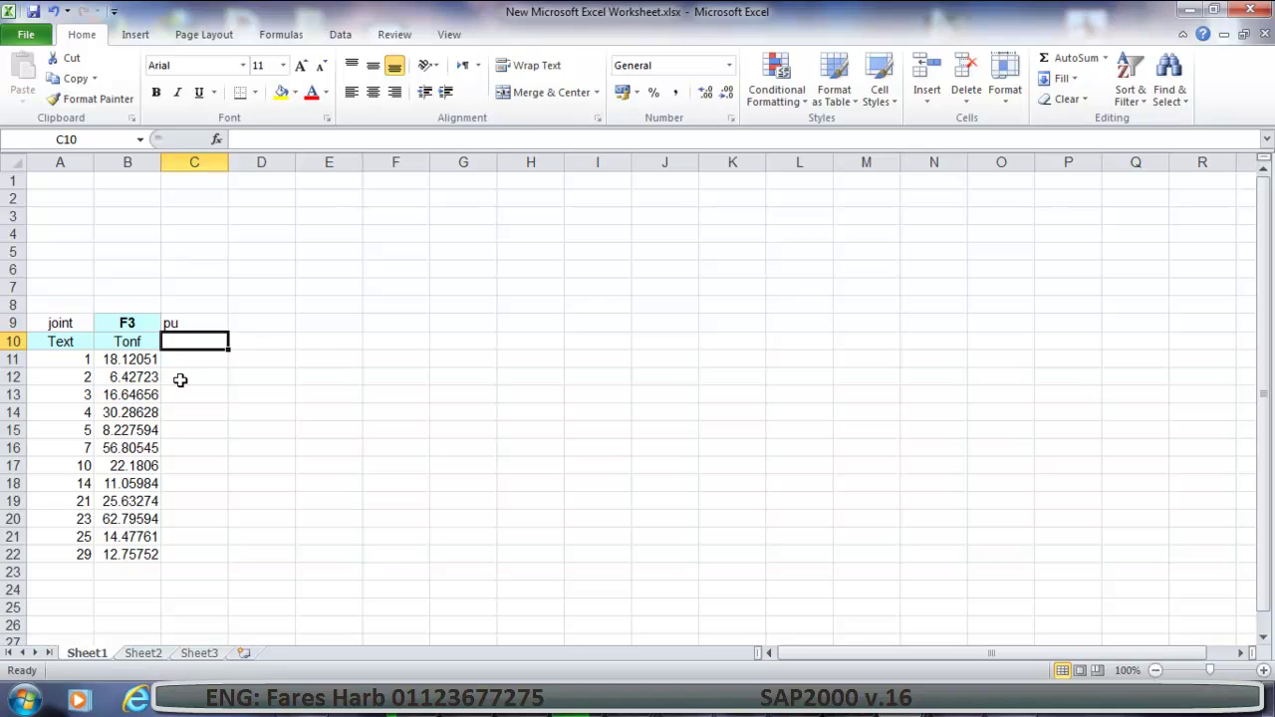
{"action": "type", "text": "ton"}
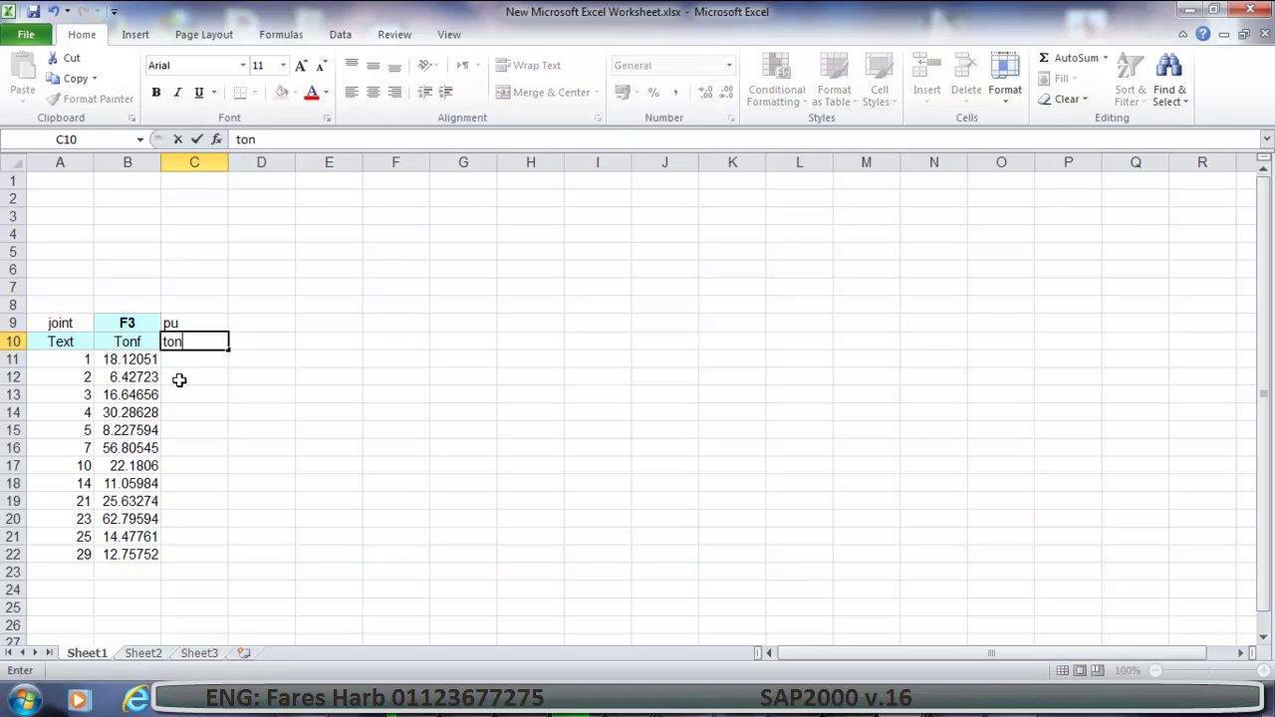
{"action": "key", "text": "Return"}
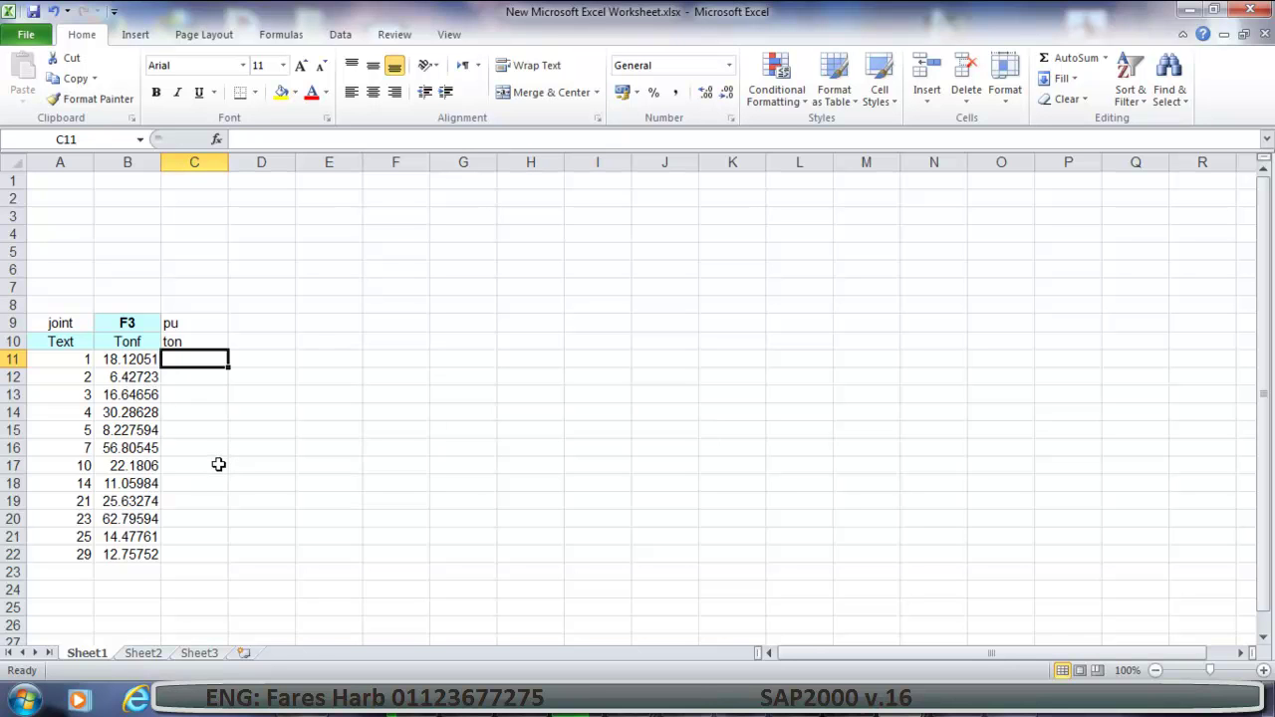
Enter the formula =(B11*1.1*12) in cell C11 to calculate pu for the first joint.
{"action": "type", "text": "="}
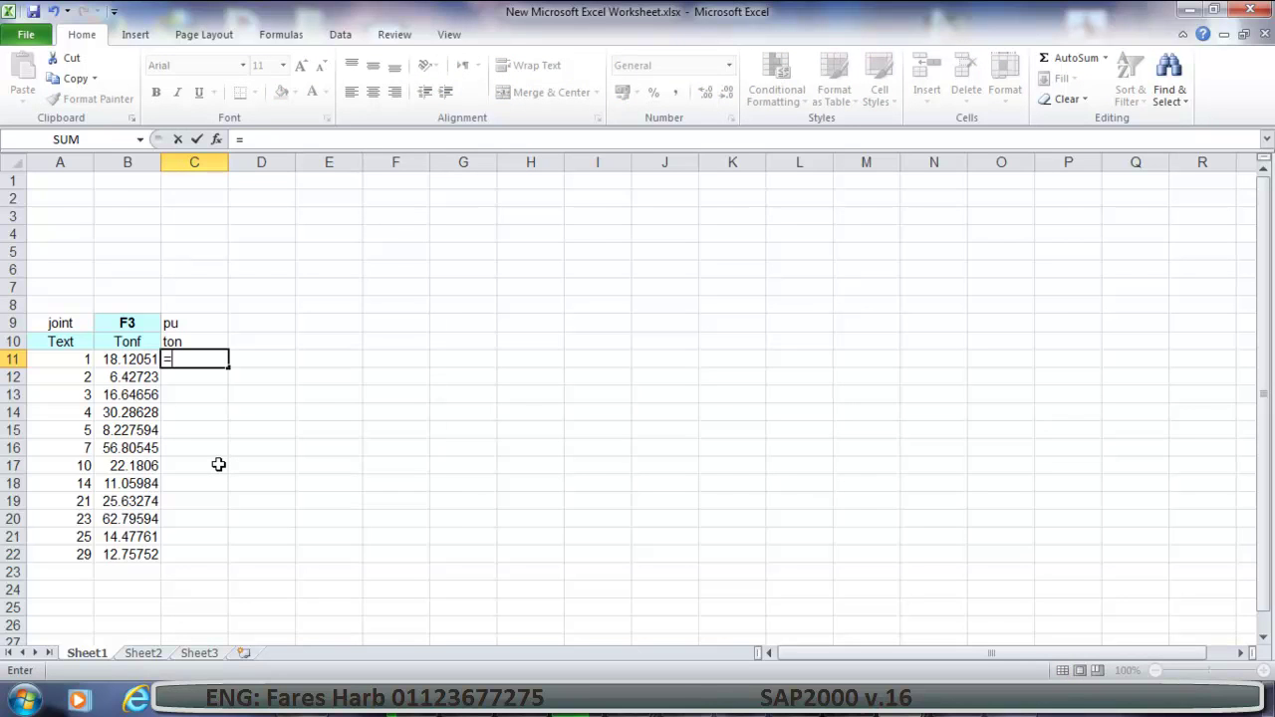
{"action": "type", "text": "("}
{"action": "left_click", "coordinate": [139, 358]}
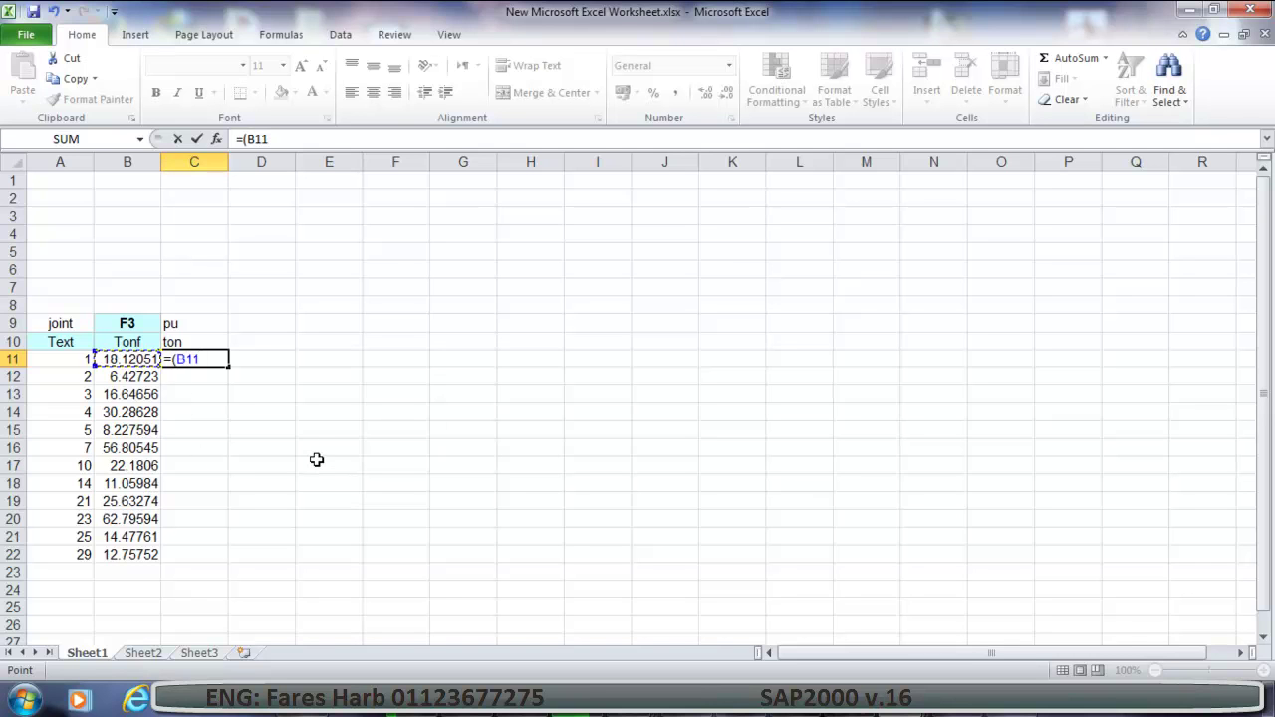
{"action": "type", "text": "*"}
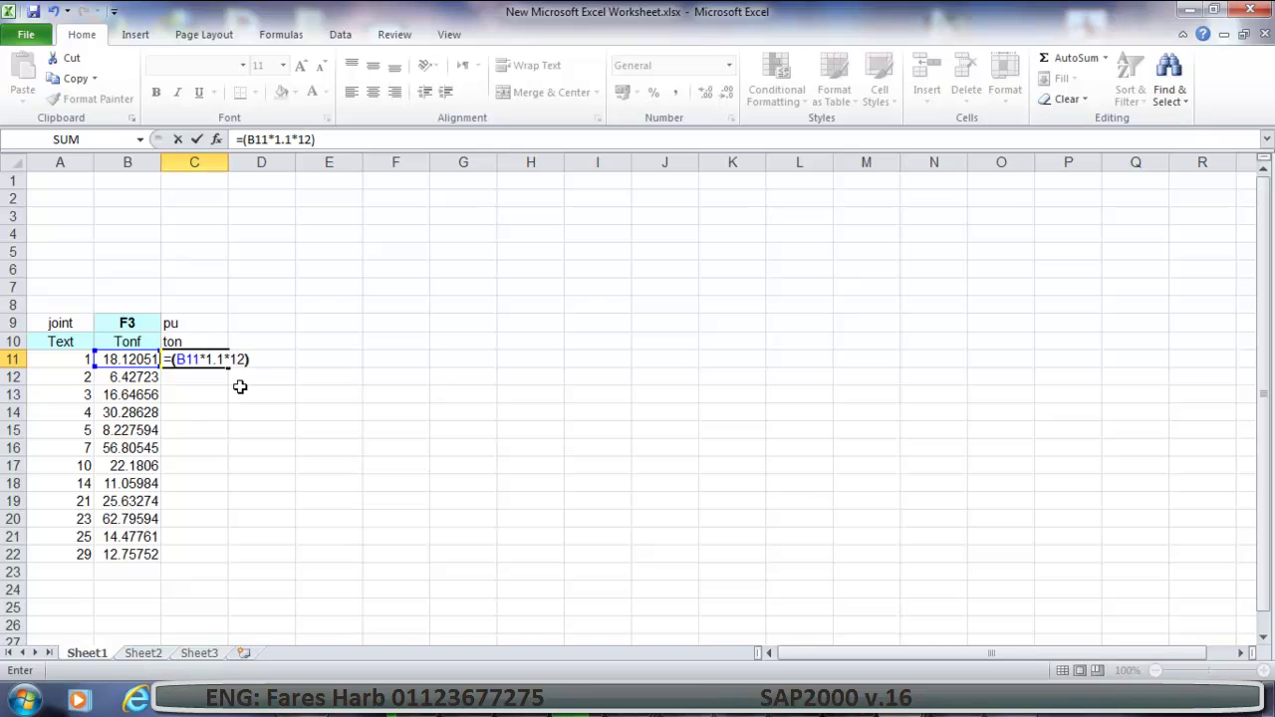
{"action": "key", "text": "Return"}
{"action": "left_click", "coordinate": [191, 364]}
{"action": "left_click", "coordinate": [213, 394]}
{"action": "left_click", "coordinate": [215, 364]}
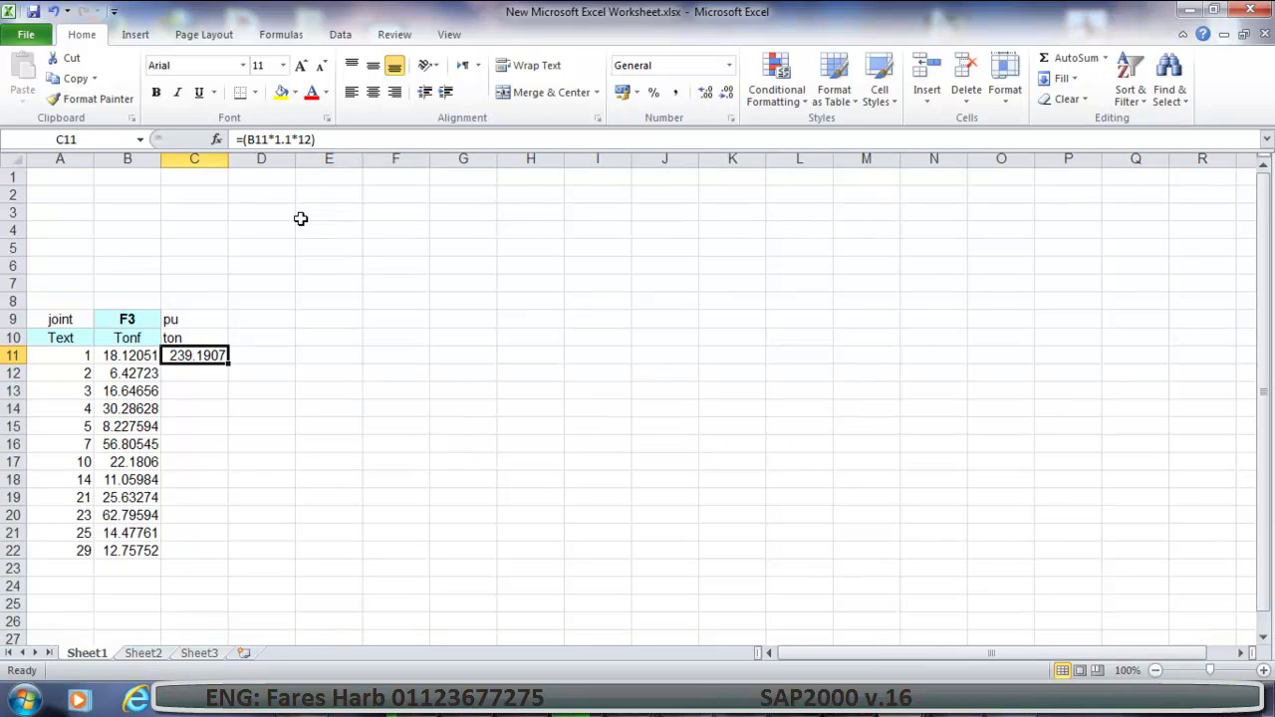
Merge and center cells D3:E3, label them no. of floor, and enter 10 in cell F3.
{"action": "left_click", "coordinate": [321, 217]}
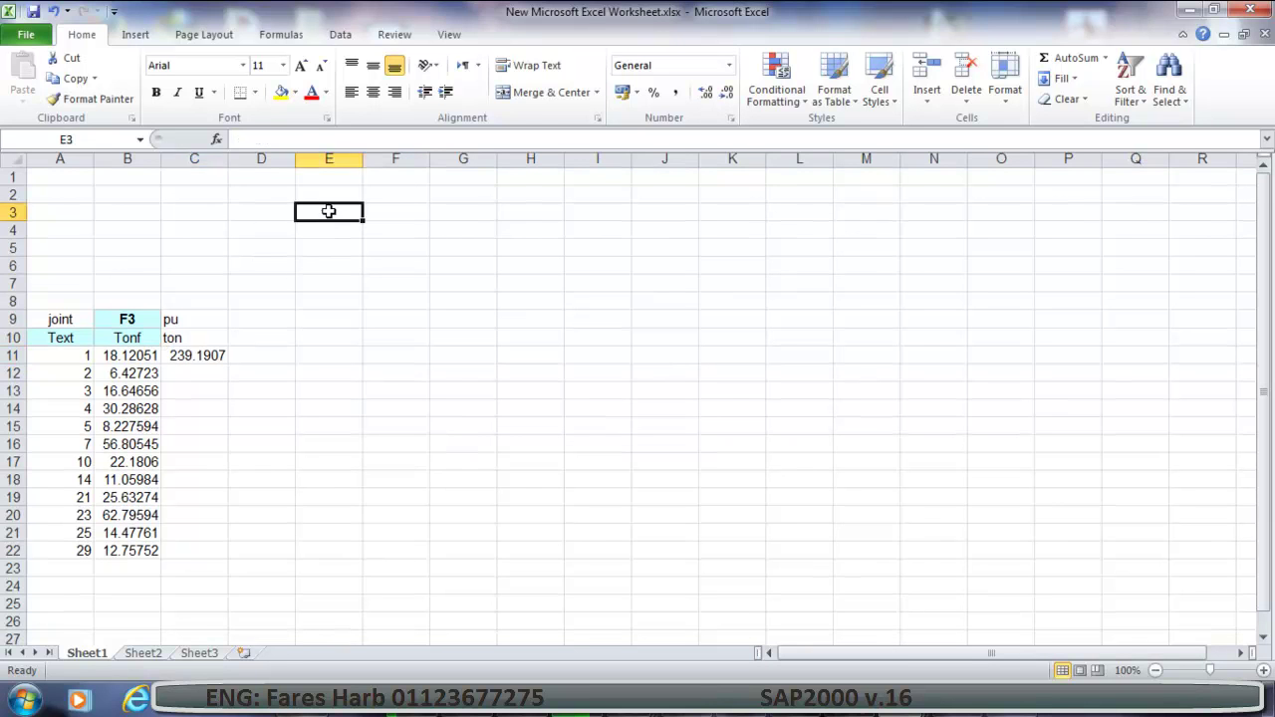
{"action": "left_click_drag", "start_coordinate": [302, 210], "coordinate": [280, 206]}
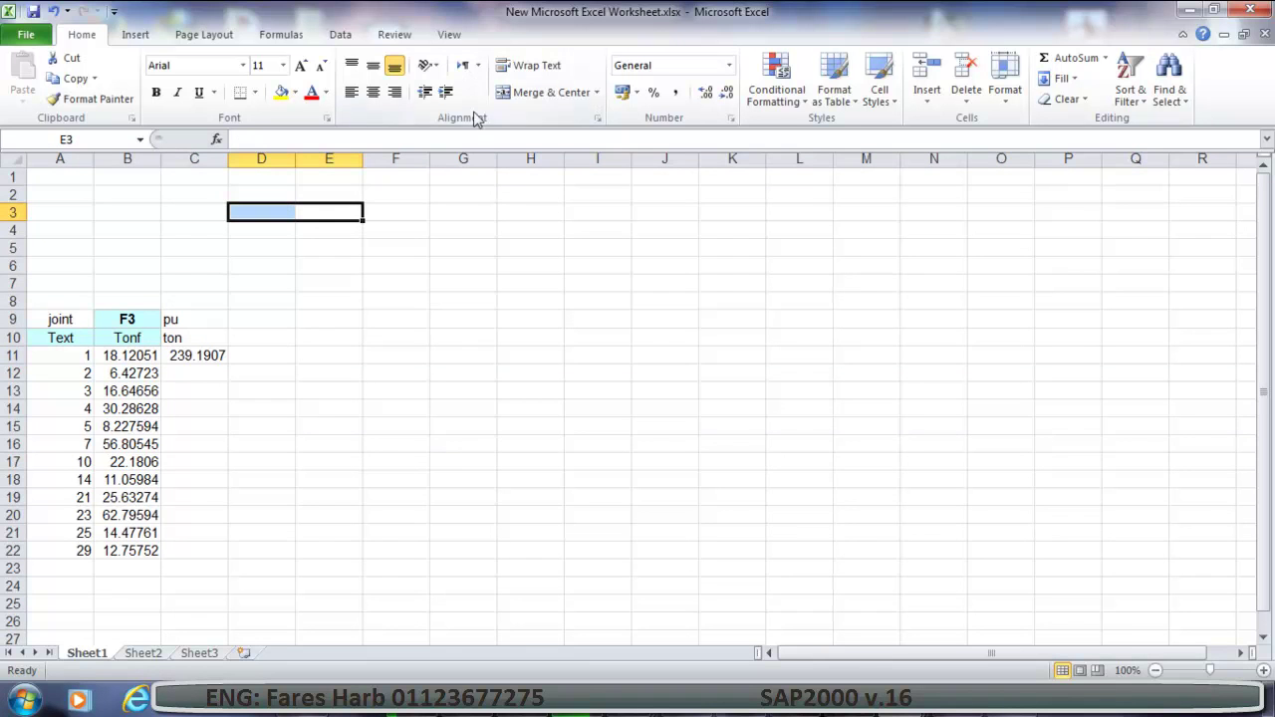
{"action": "left_click", "coordinate": [522, 101]}
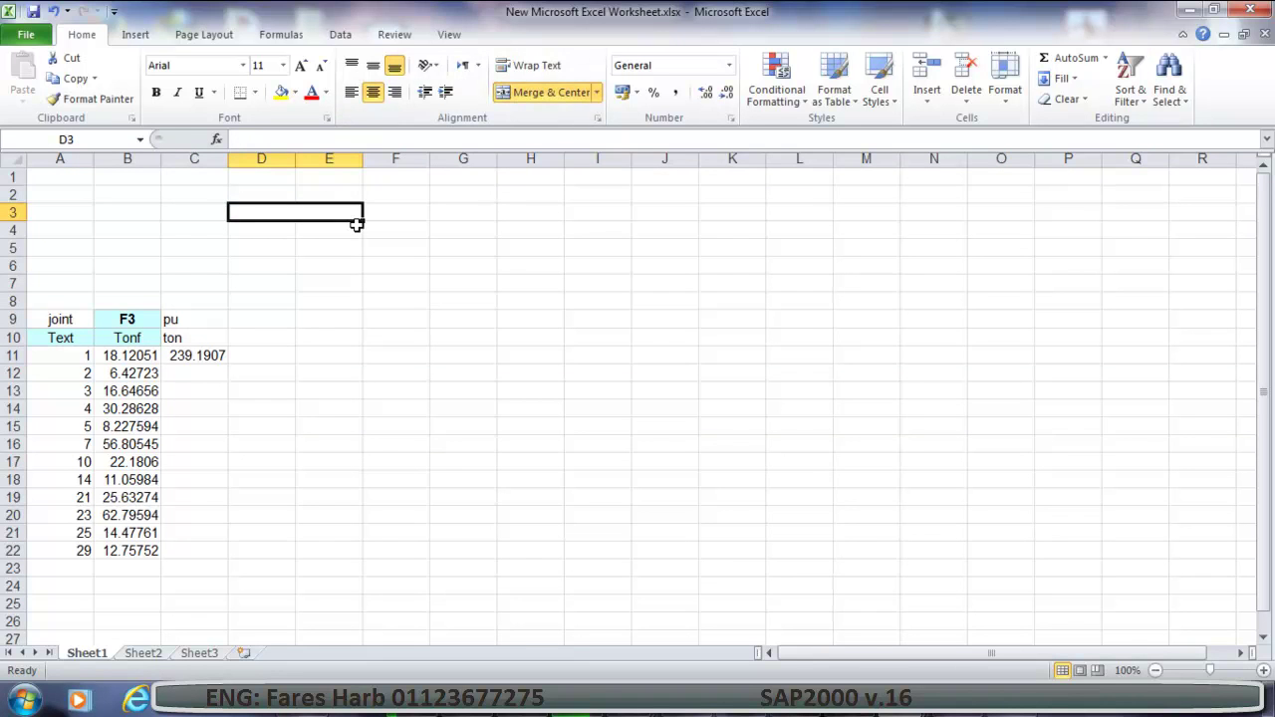
{"action": "type", "text": "no. of floor"}
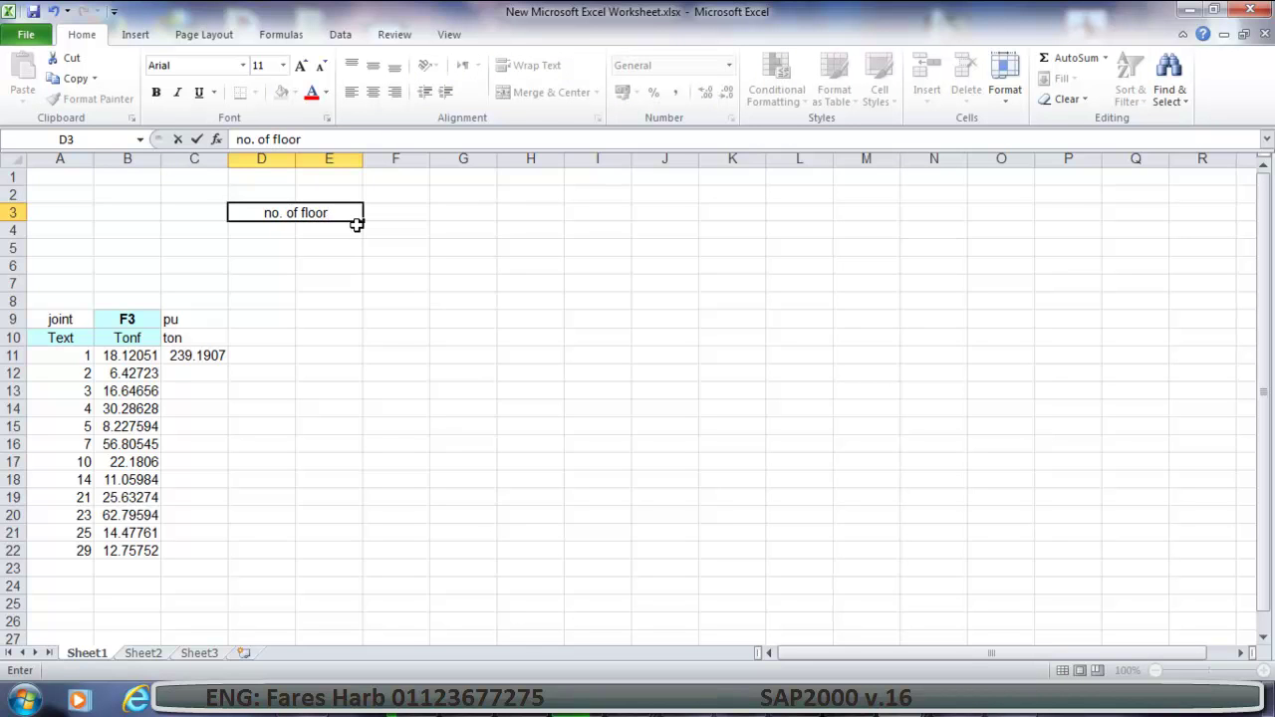
{"action": "left_click", "coordinate": [390, 219]}
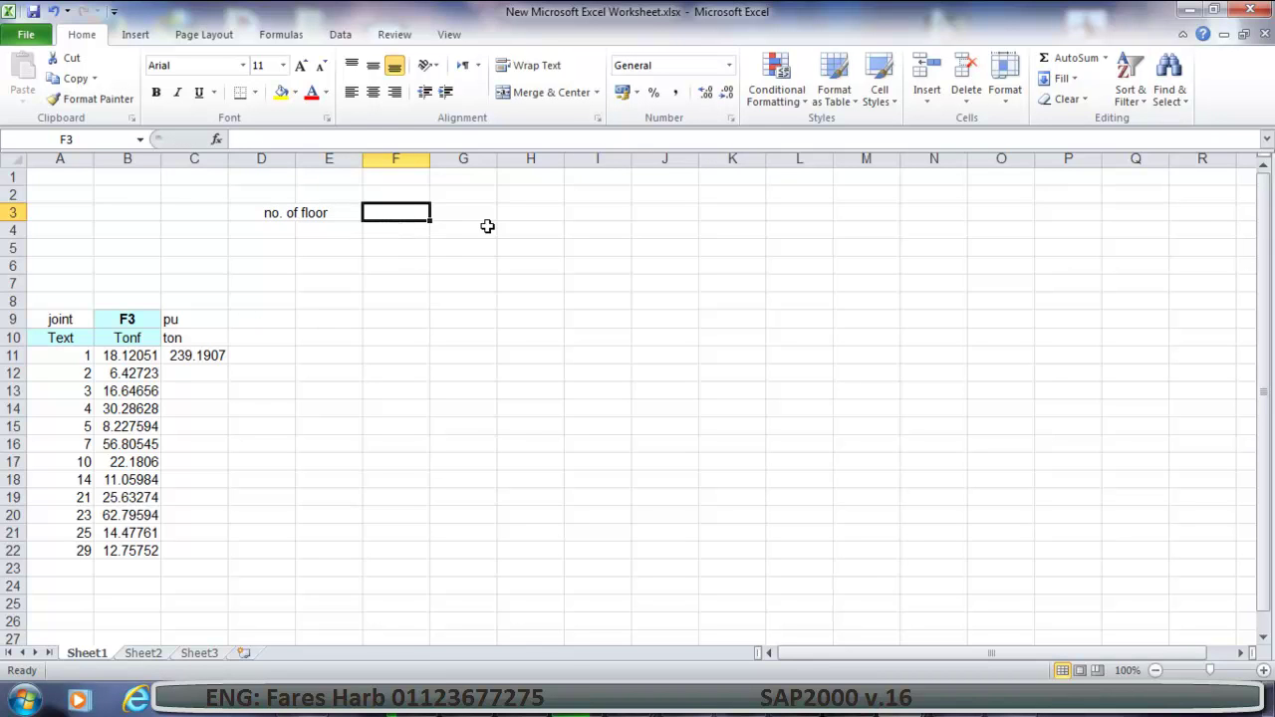
{"action": "type", "text": "10"}
{"action": "left_click", "coordinate": [443, 253]}
Replace the fixed 12 in the pu formula in C11 with a reference to F3, giving =(B11*1.1*F3).
{"action": "left_click", "coordinate": [192, 355]}
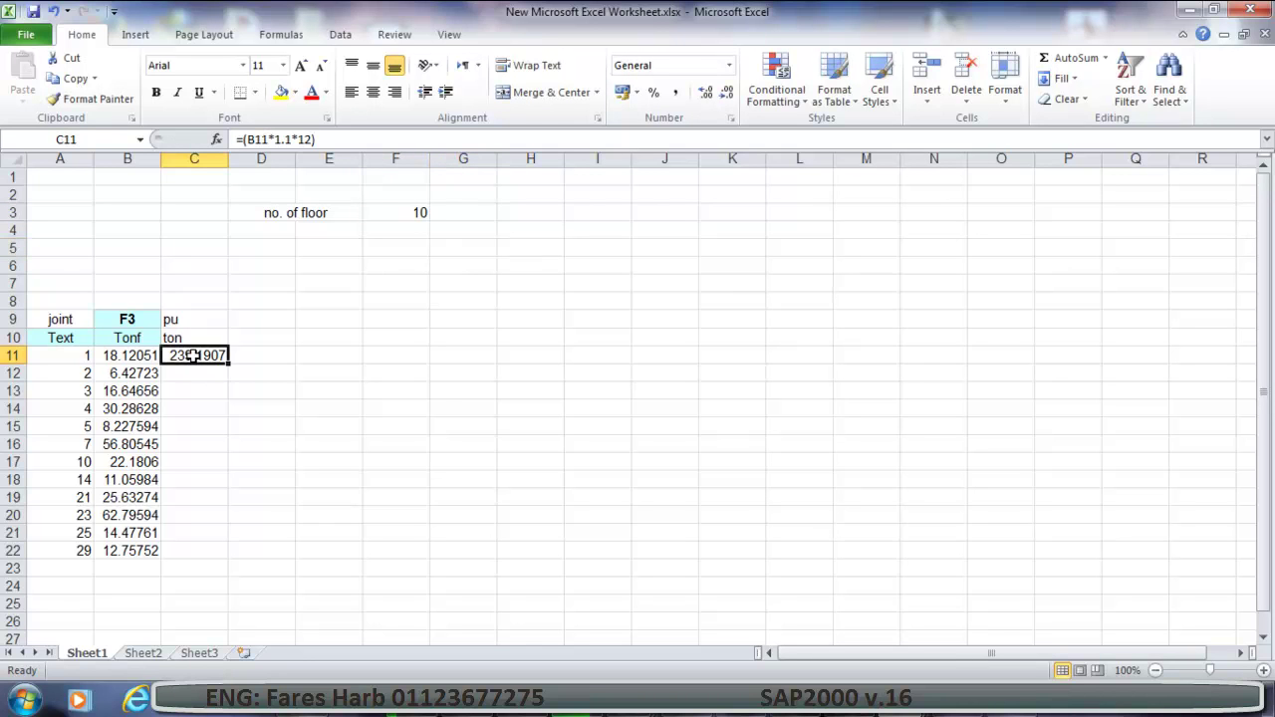
{"action": "left_click", "coordinate": [309, 138]}
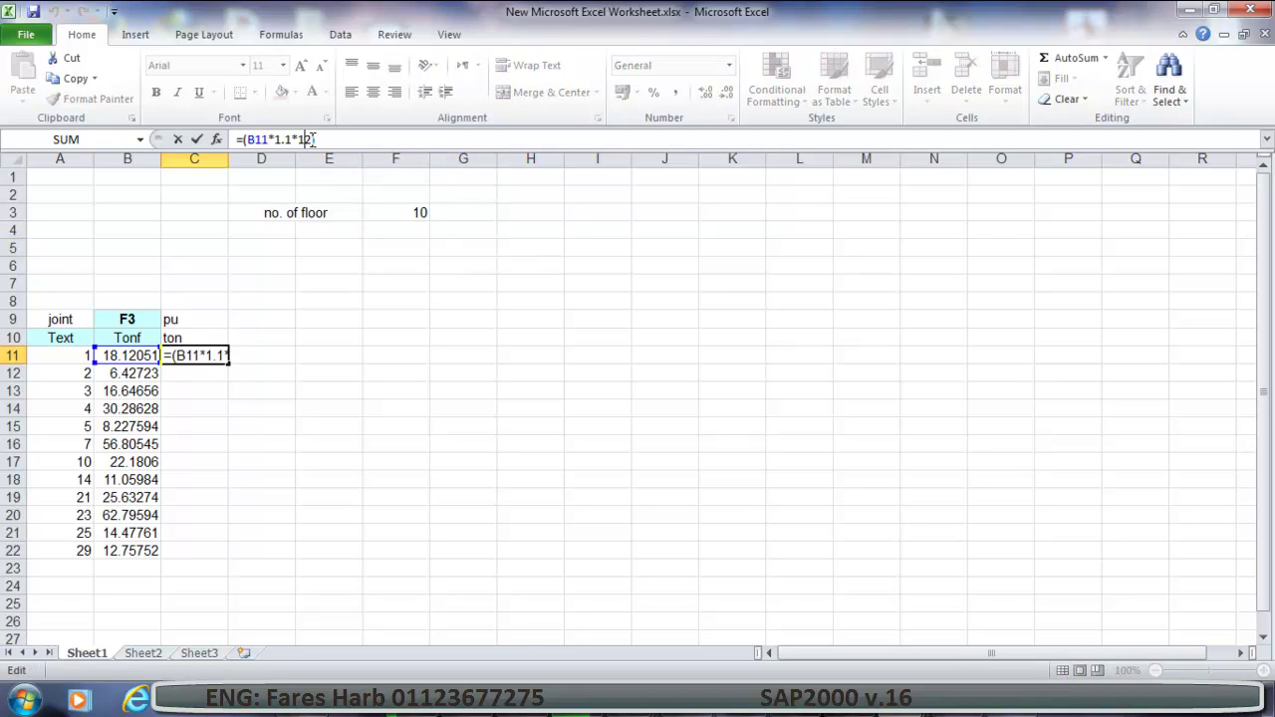
{"action": "key", "text": "BackSpace"}
{"action": "key", "text": "BackSpace"}
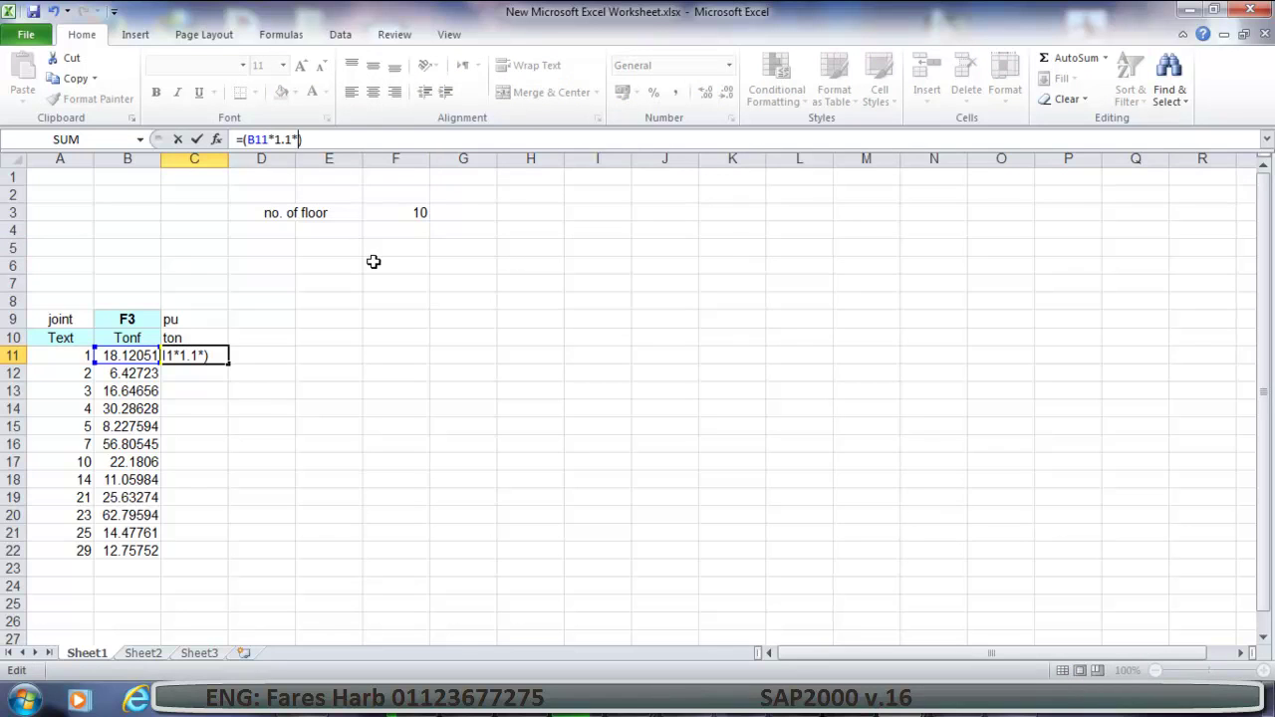
{"action": "left_click", "coordinate": [389, 212]}
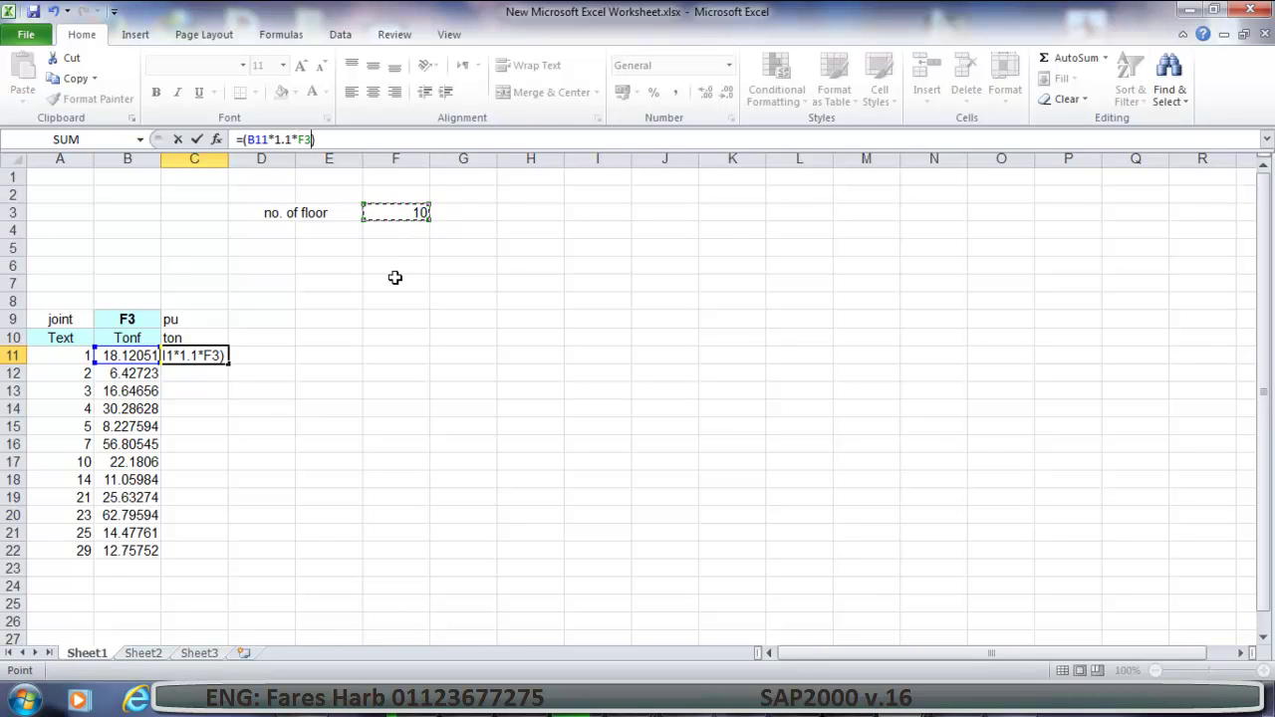
{"action": "key", "text": "Return"}
{"action": "left_click", "coordinate": [250, 397]}
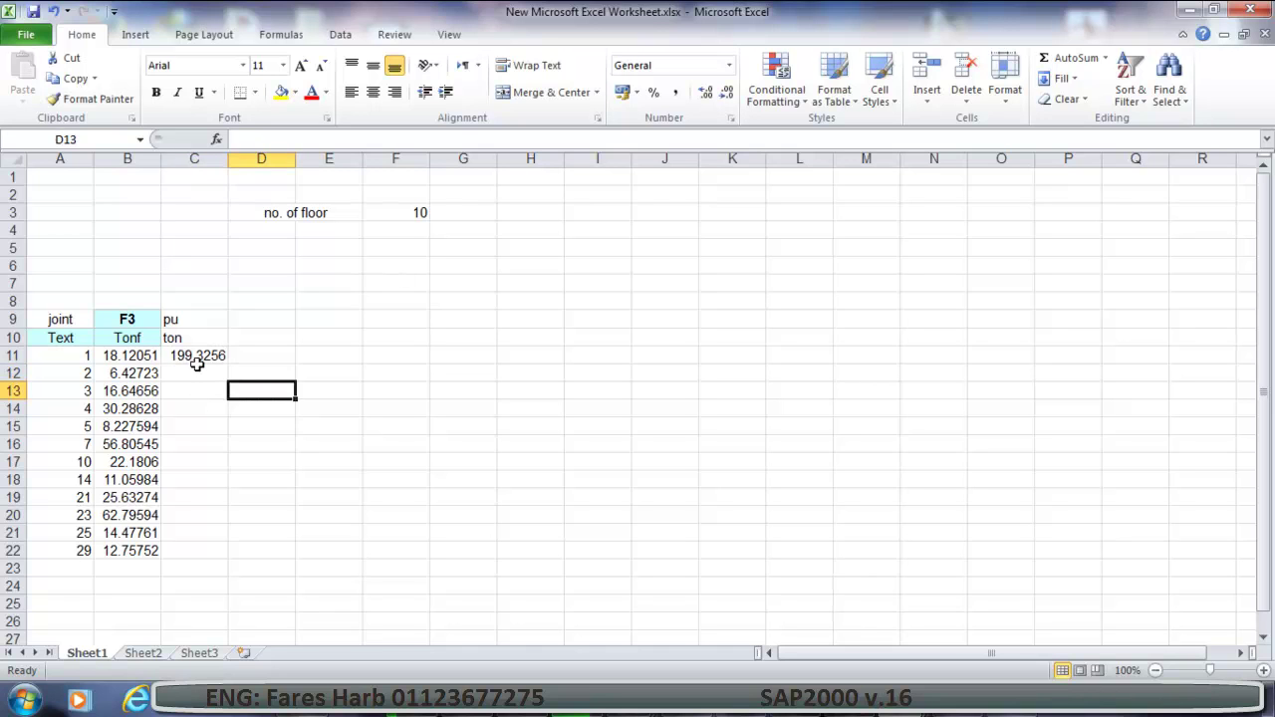
Try to fill the pu formula with its relative F3 reference from C11 down to C22, and inspect the copy in C12.
{"action": "left_click", "coordinate": [189, 354]}
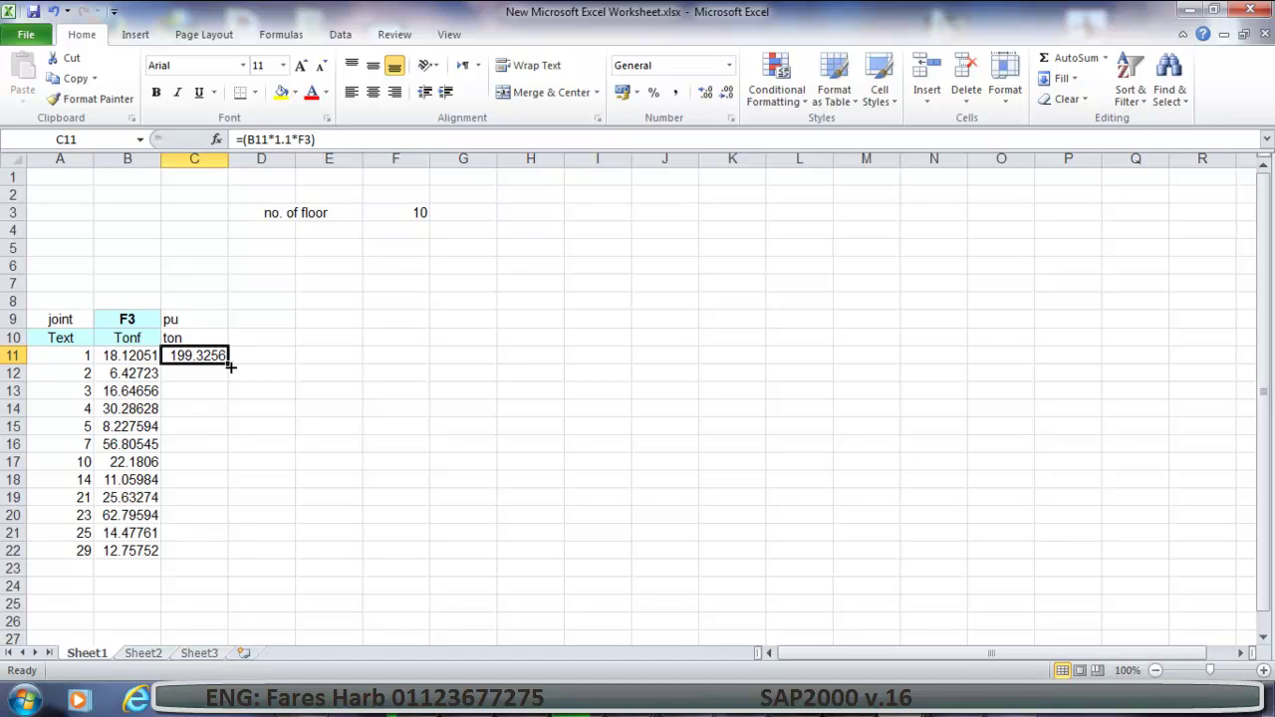
{"action": "left_click_drag", "start_coordinate": [227, 365], "coordinate": [227, 552]}
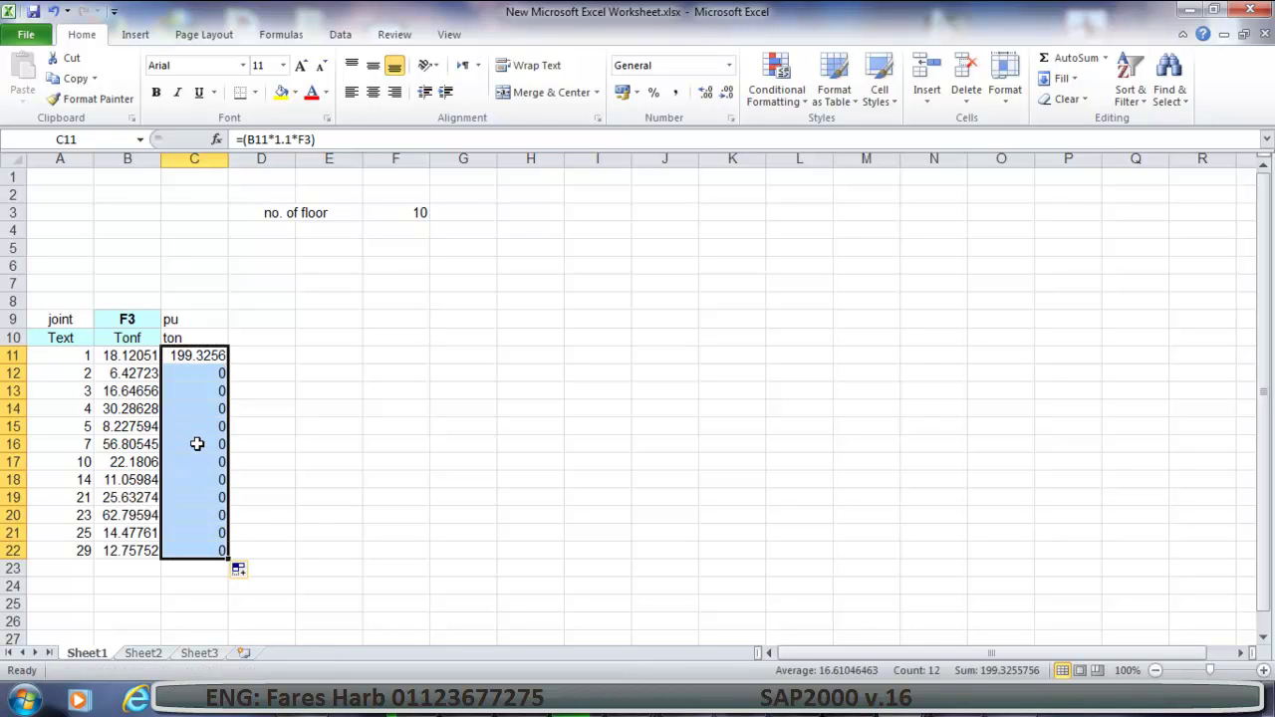
{"action": "left_click", "coordinate": [322, 387]}
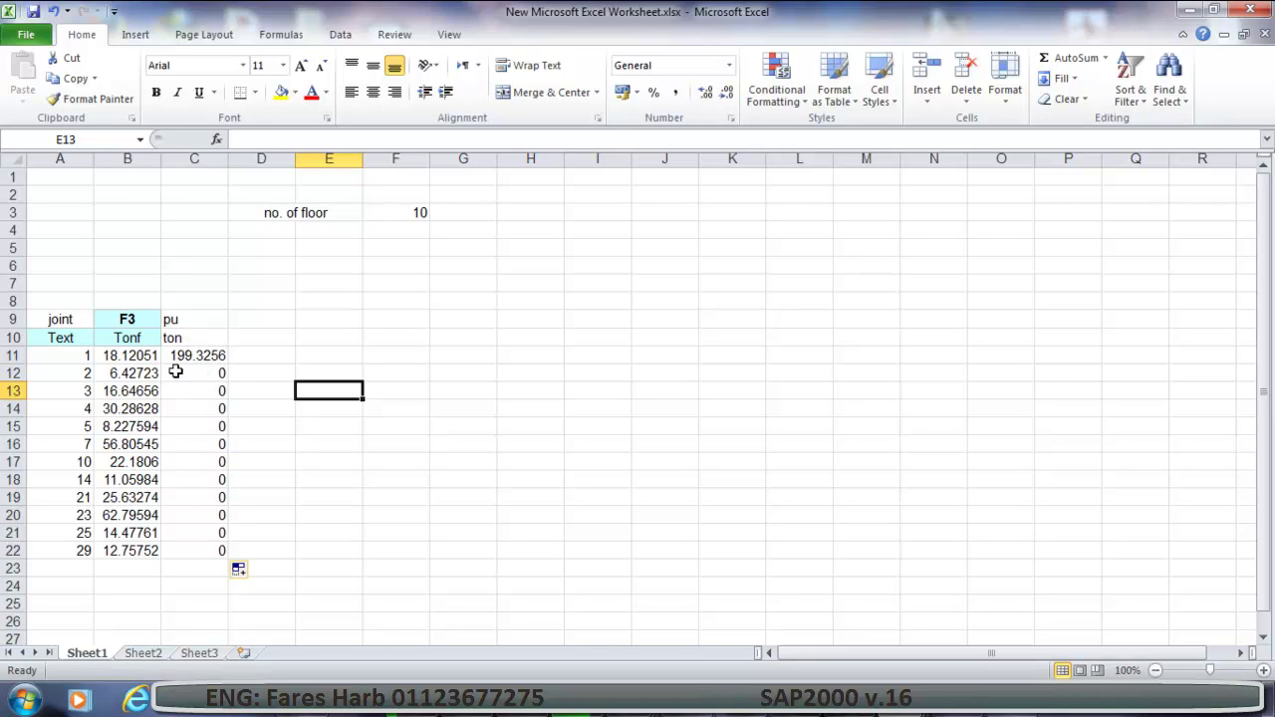
{"action": "left_click", "coordinate": [392, 212]}
{"action": "left_click", "coordinate": [200, 375]}
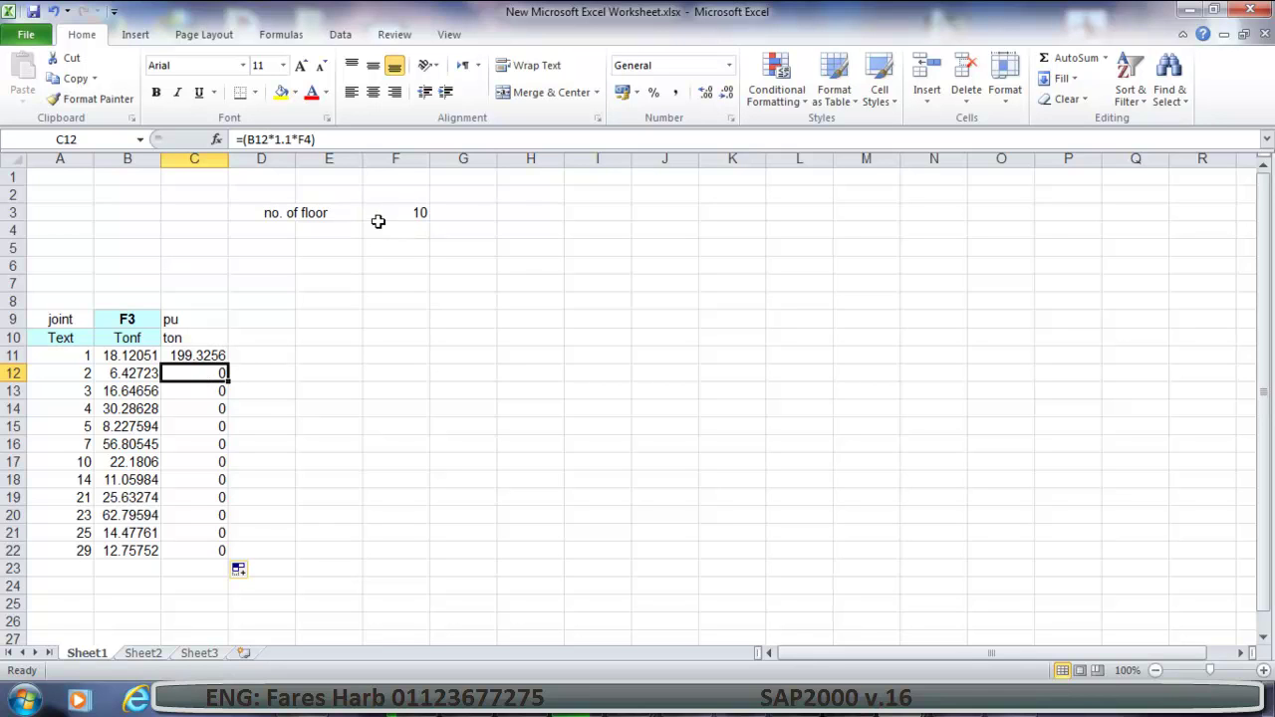
Make the floor-count reference in the C11 formula absolute, giving =(B11*1.1*$F$3).
{"action": "left_click", "coordinate": [194, 354]}
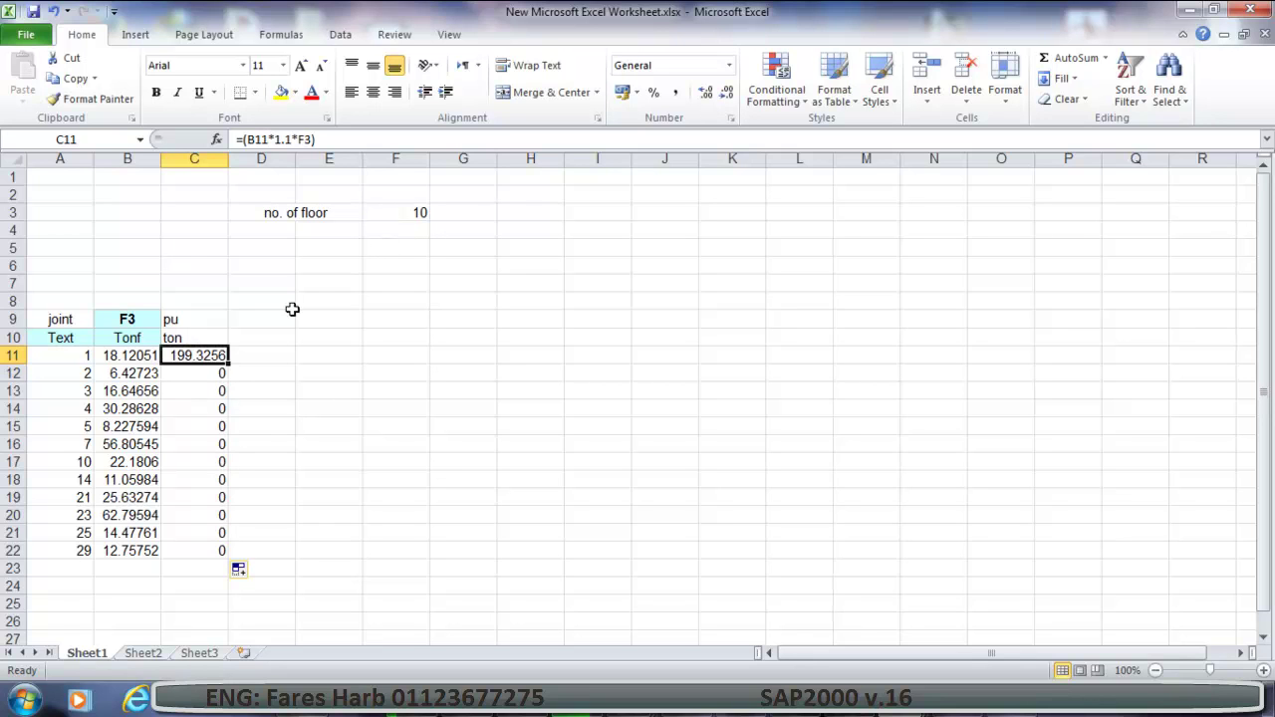
{"action": "left_click", "coordinate": [293, 139]}
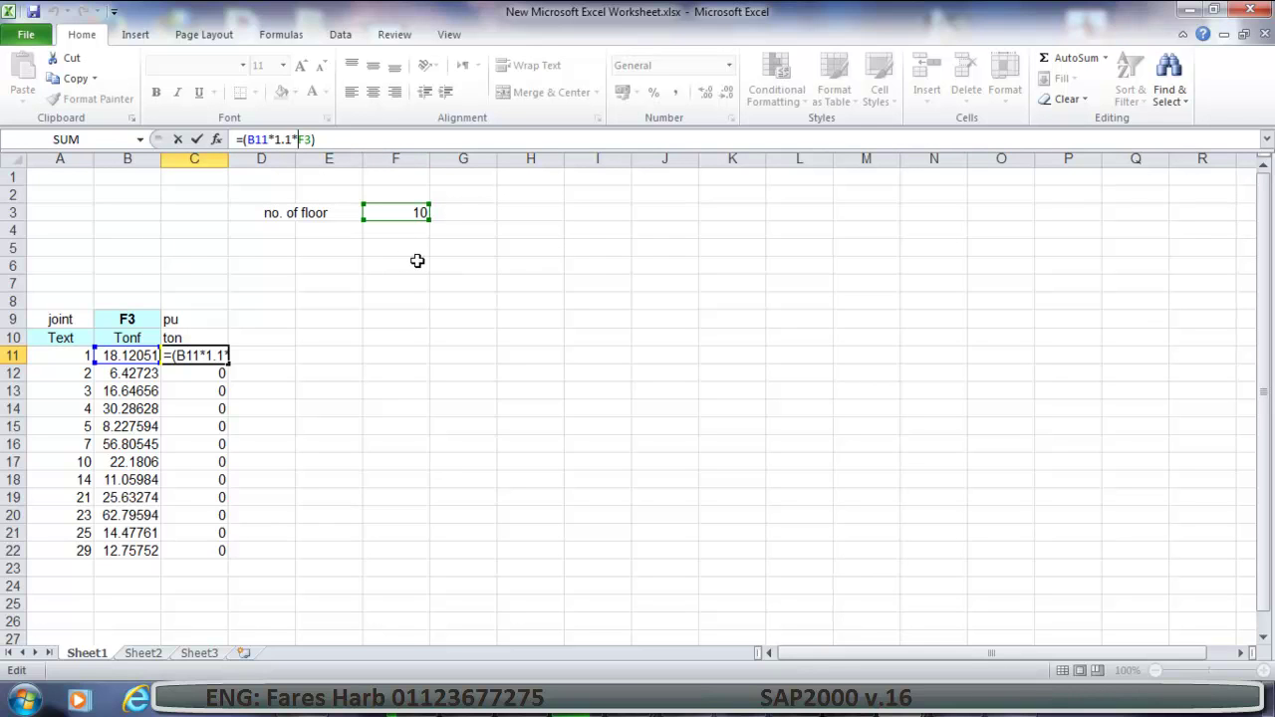
{"action": "key", "text": "F4"}
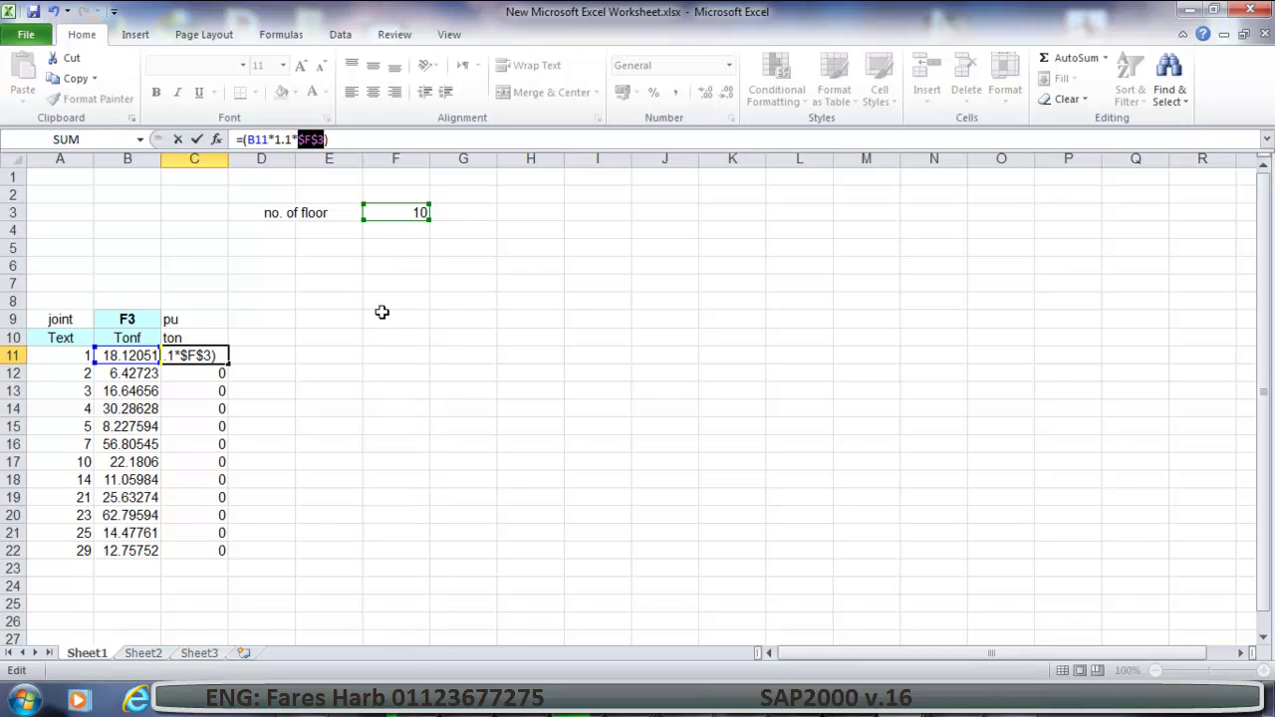
{"action": "key", "text": "Return"}
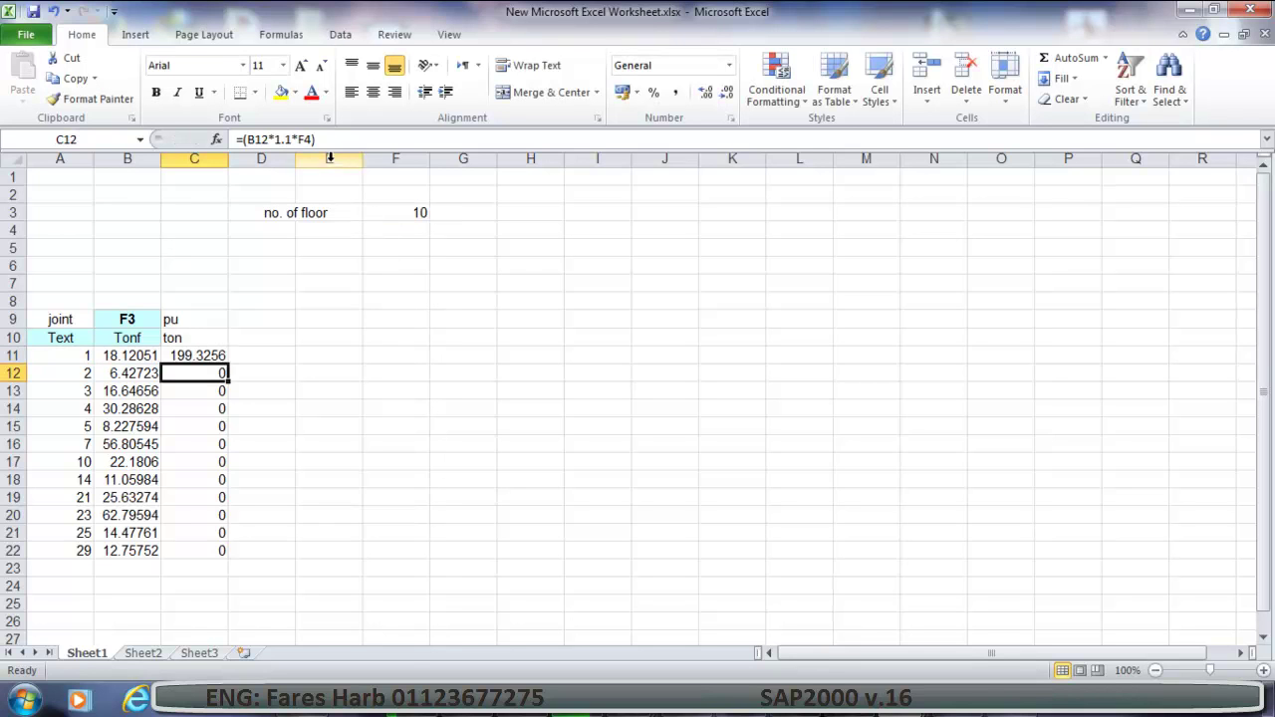
Fill the pu formula with the absolute floor-count reference from C11 down through C22.
{"action": "left_click", "coordinate": [213, 353]}
{"action": "left_click_drag", "start_coordinate": [228, 365], "coordinate": [242, 560]}
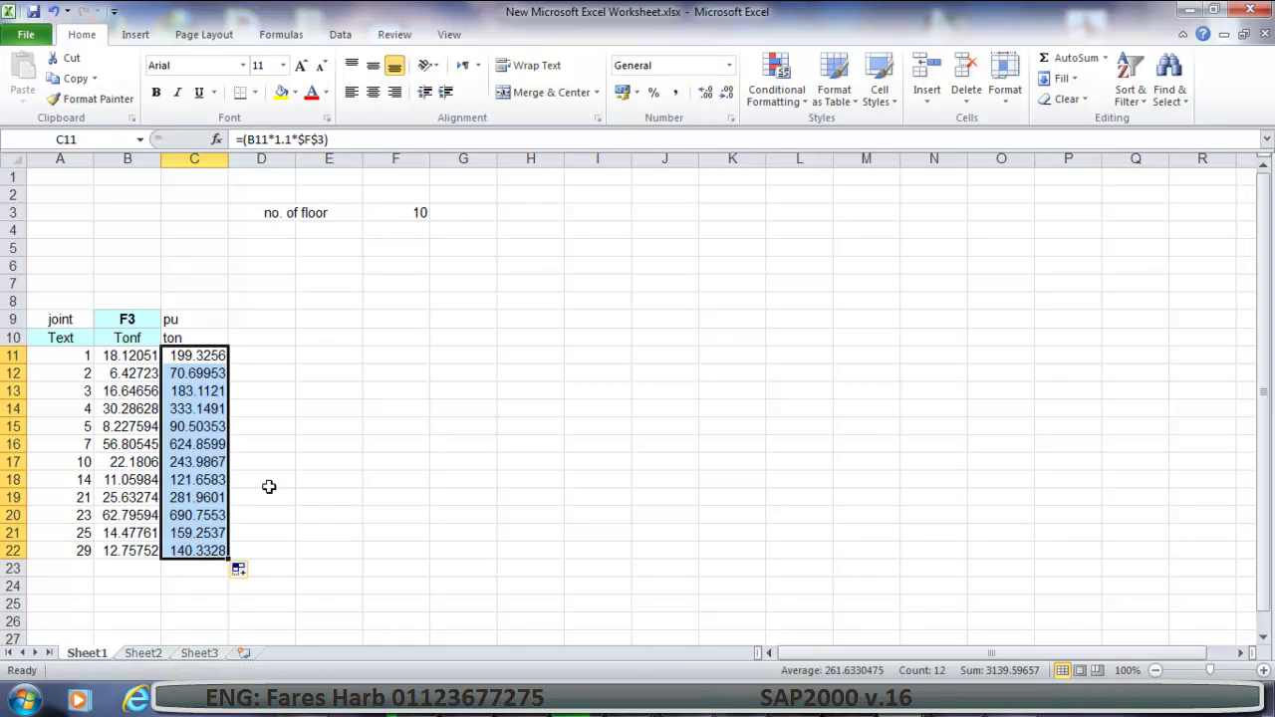
{"action": "left_click", "coordinate": [275, 413]}
{"action": "left_click", "coordinate": [258, 331]}
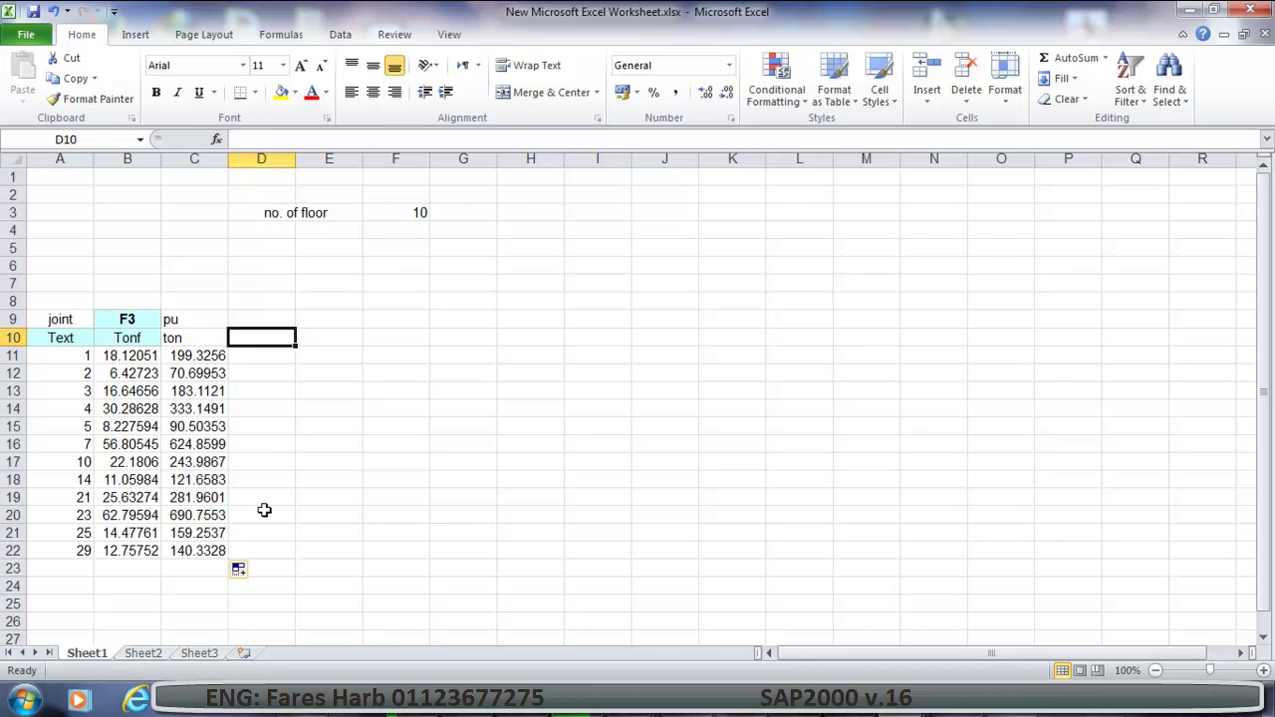
Consult the column design slide in PowerPoint and enter =(C11*10^3)/(.35*250+.67*3600*.01) in D11 to calculate AC for the first joint.
{"action": "left_click", "coordinate": [823, 709]}
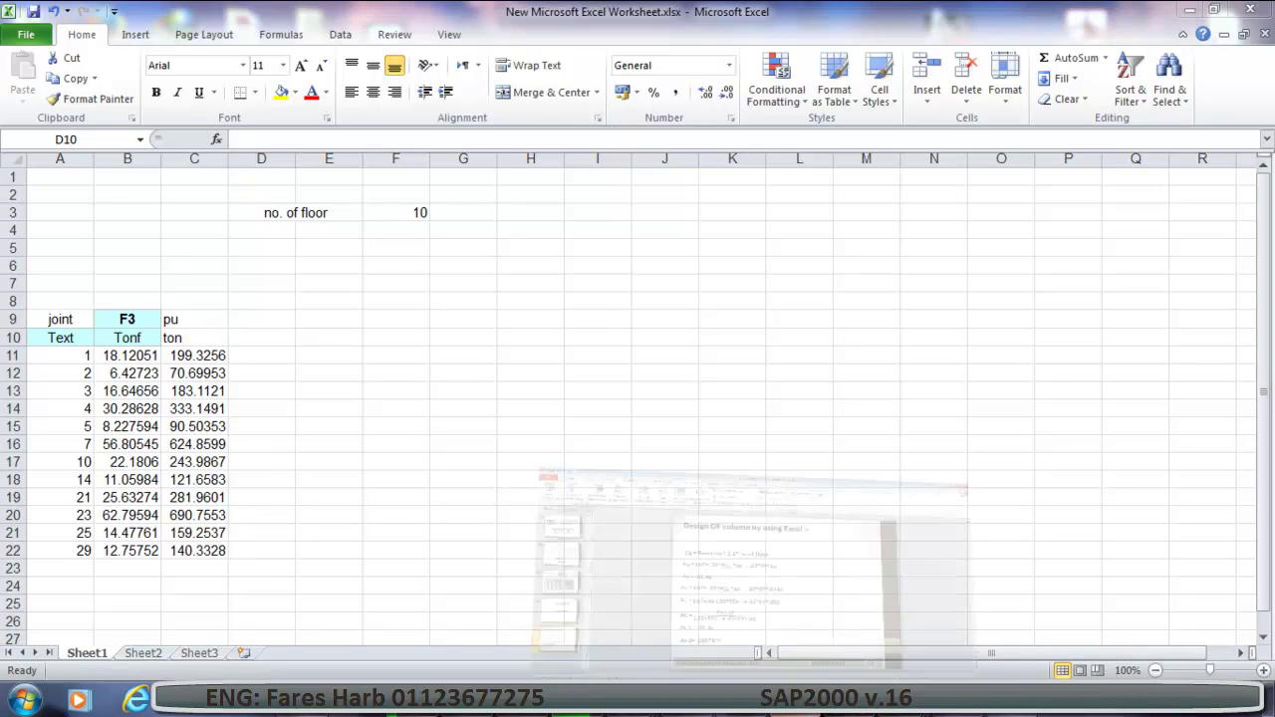
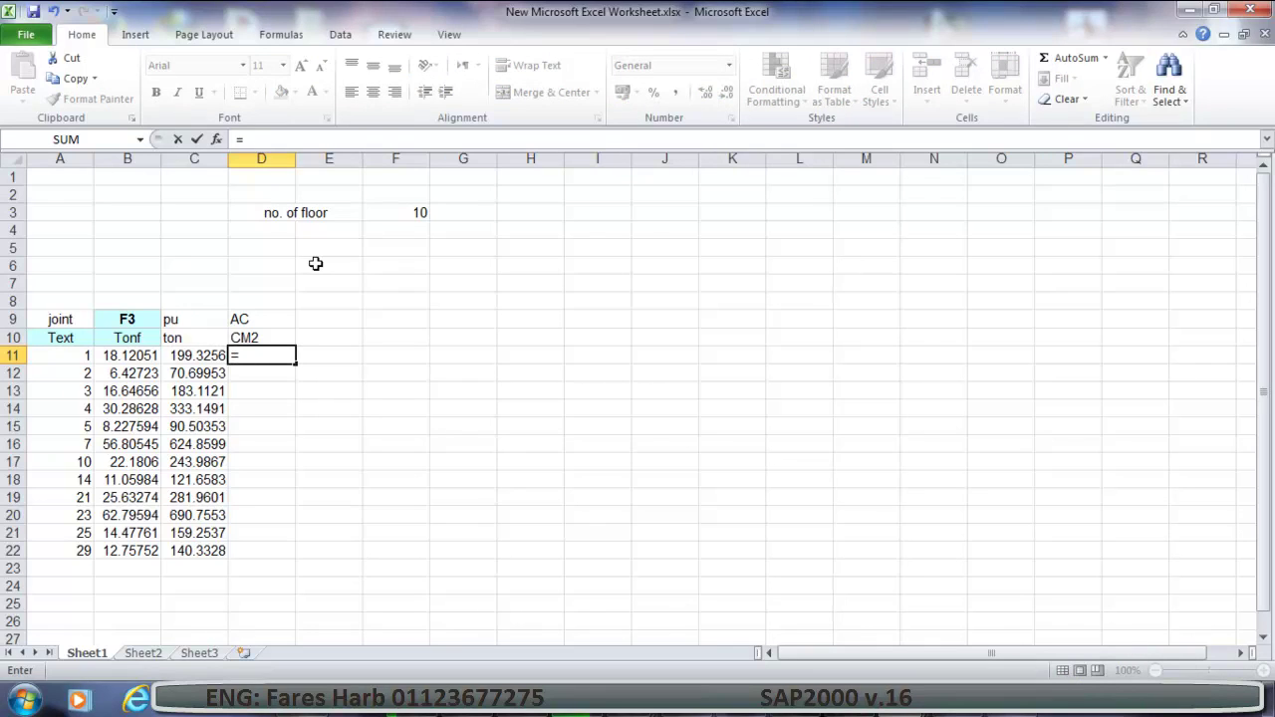
{"action": "left_click", "coordinate": [181, 356]}
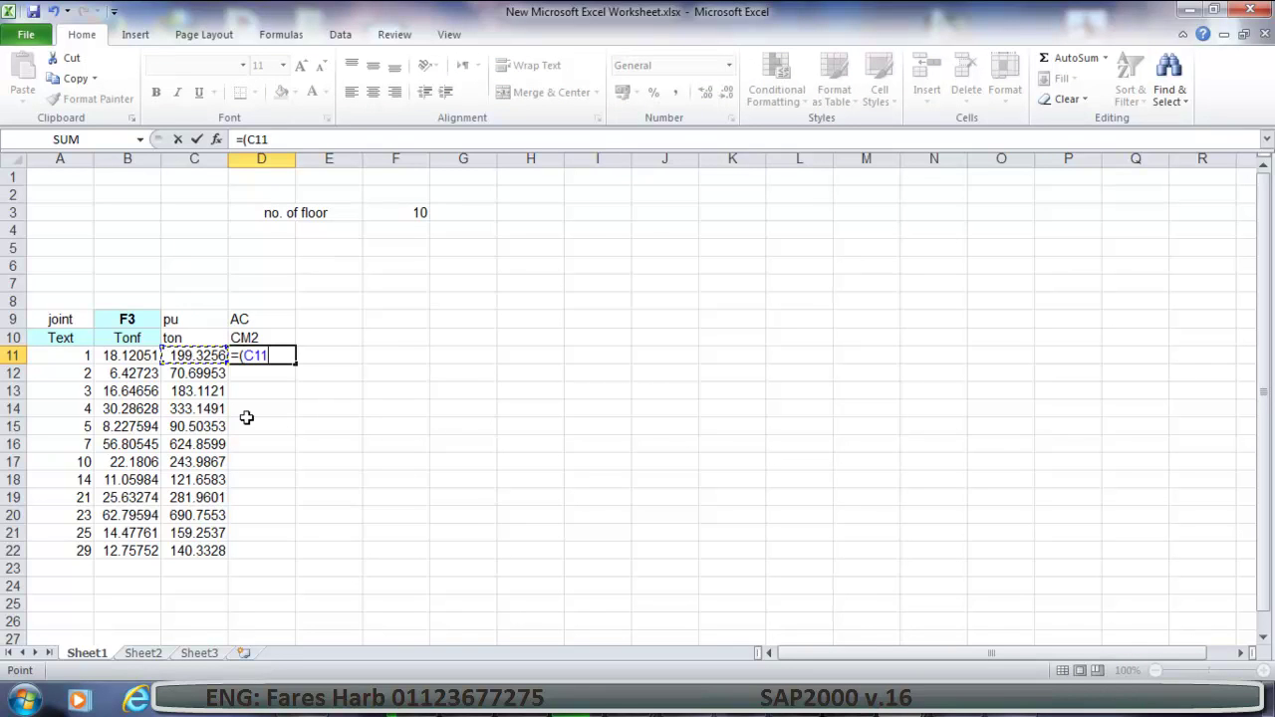
{"action": "type", "text": "*10"}
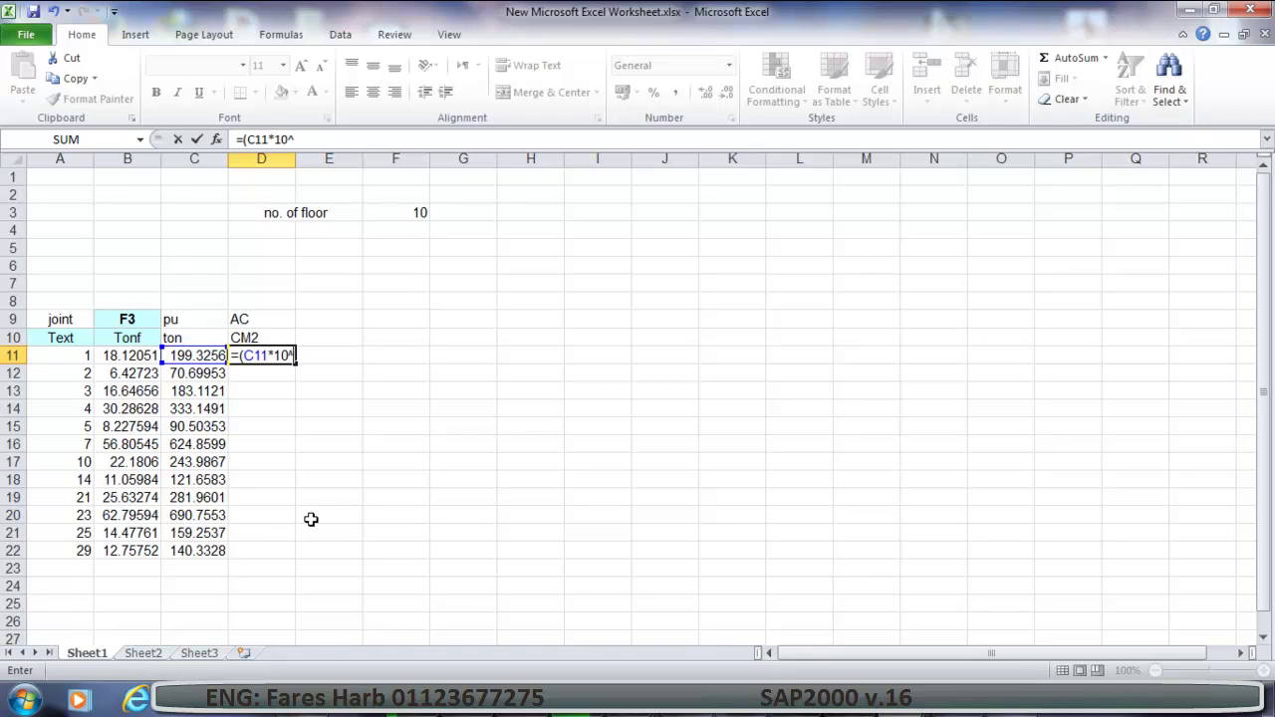
{"action": "type", "text": "^3)/"}
{"action": "left_click", "coordinate": [251, 697]}
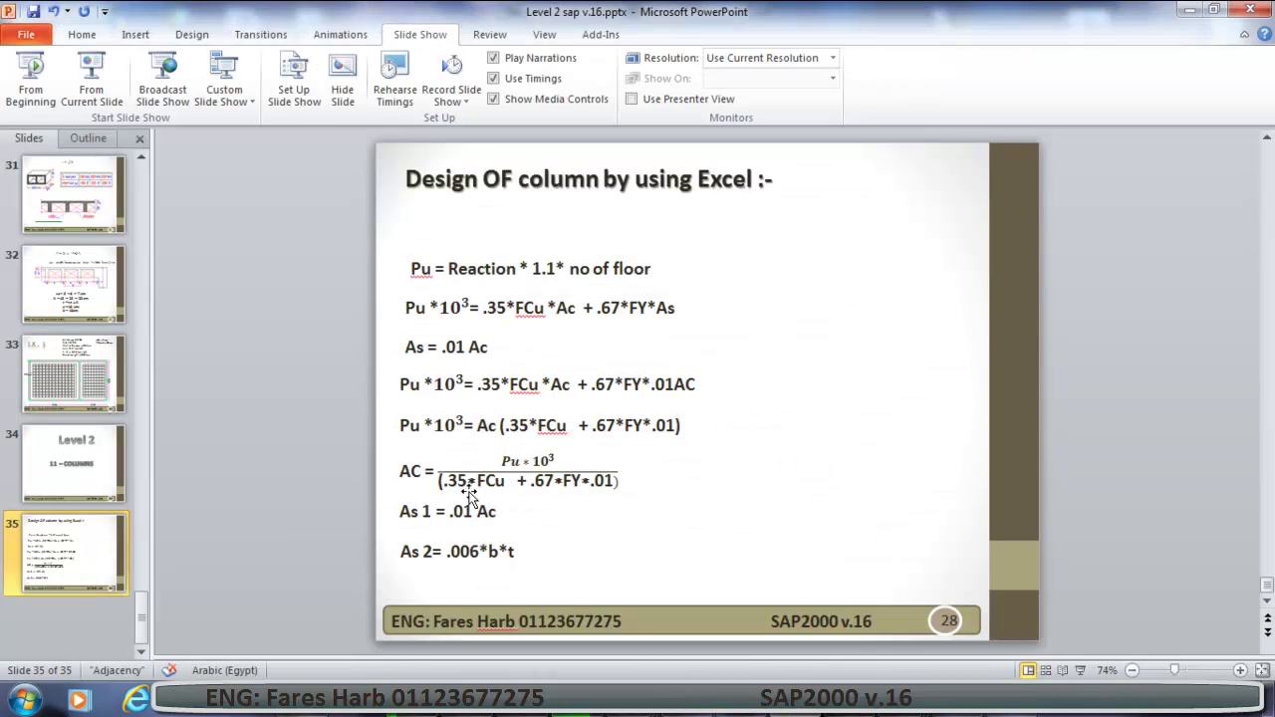
{"action": "left_click", "coordinate": [802, 709]}
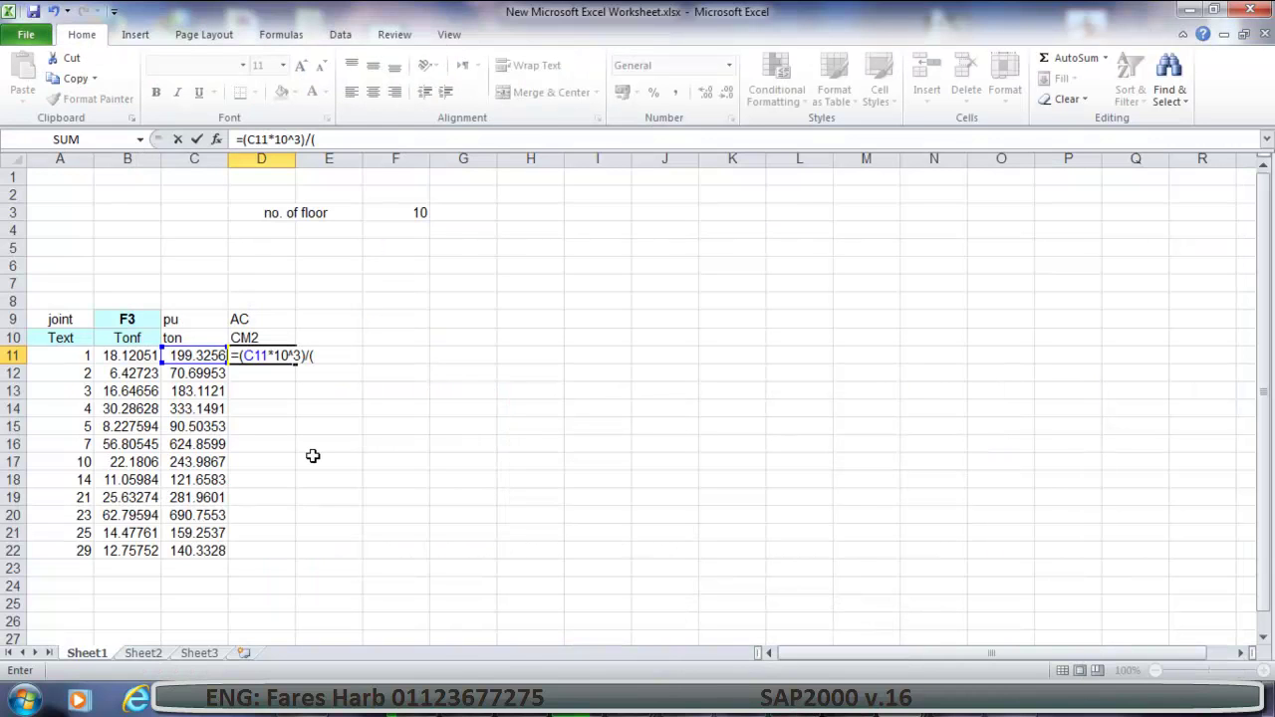
{"action": "type", "text": ".35*250"}
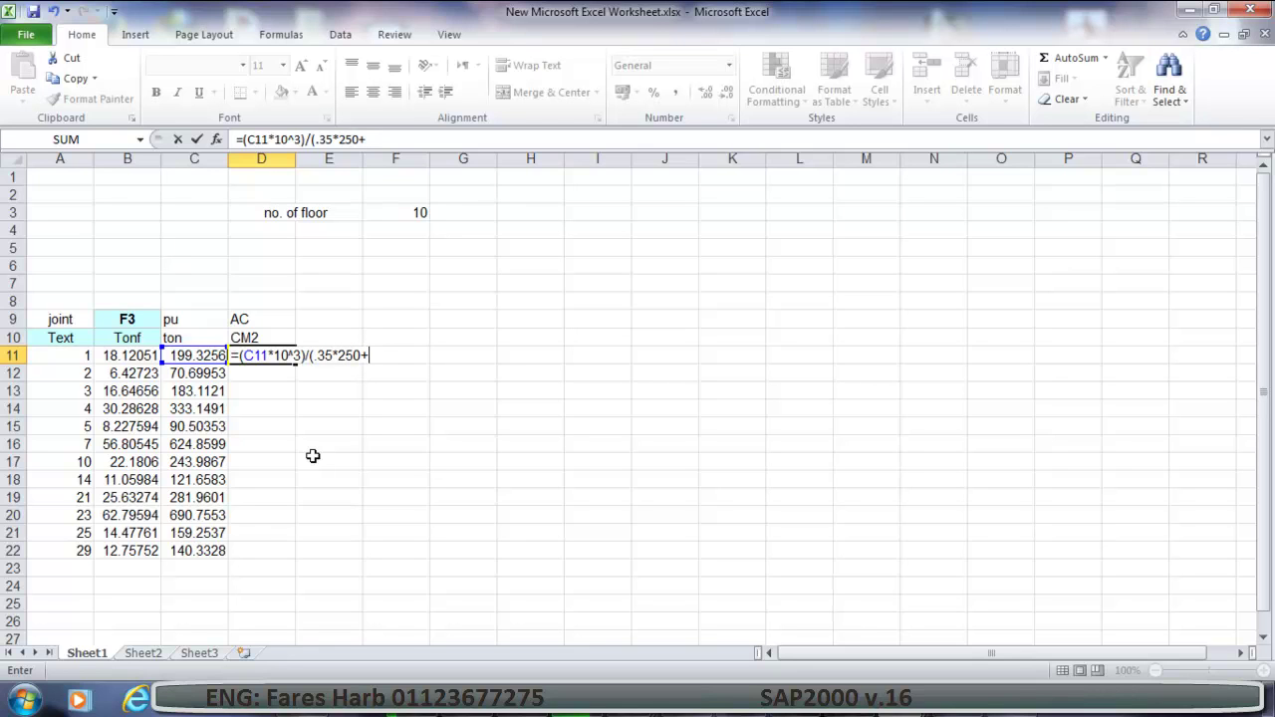
{"action": "type", "text": "+.67*3600"}
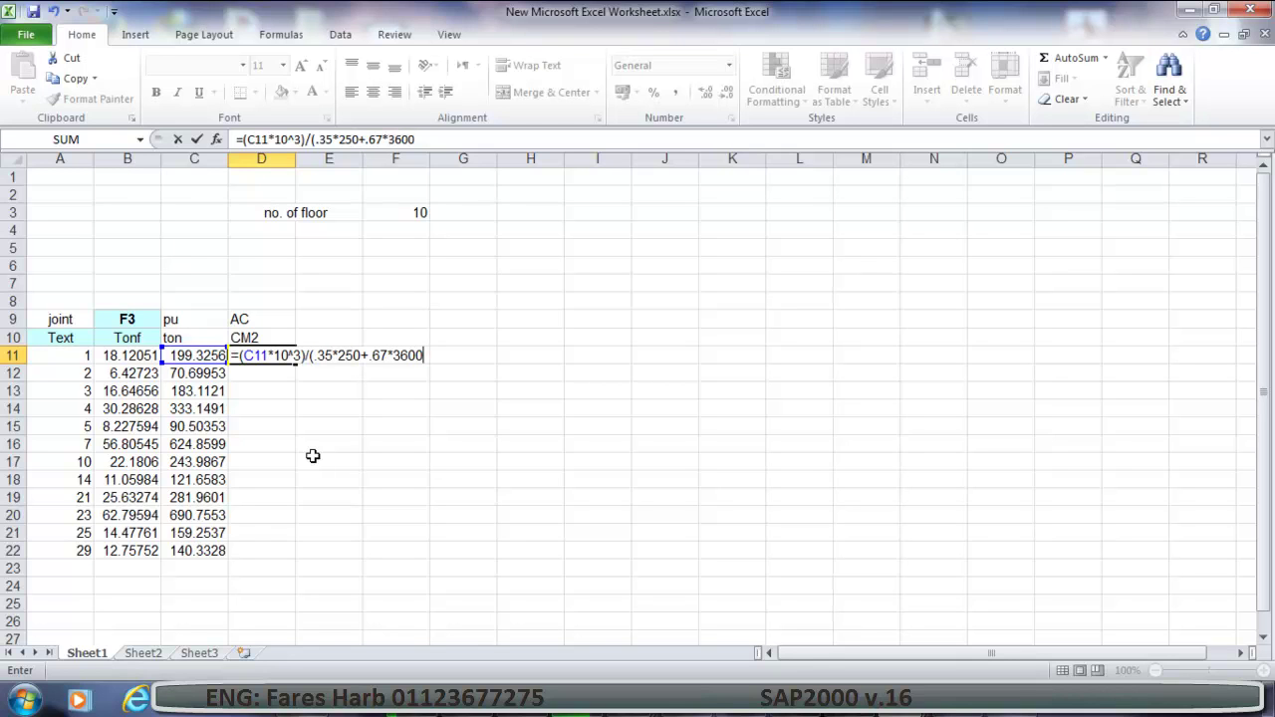
{"action": "type", "text": "*.01)"}
{"action": "key", "text": "Return"}
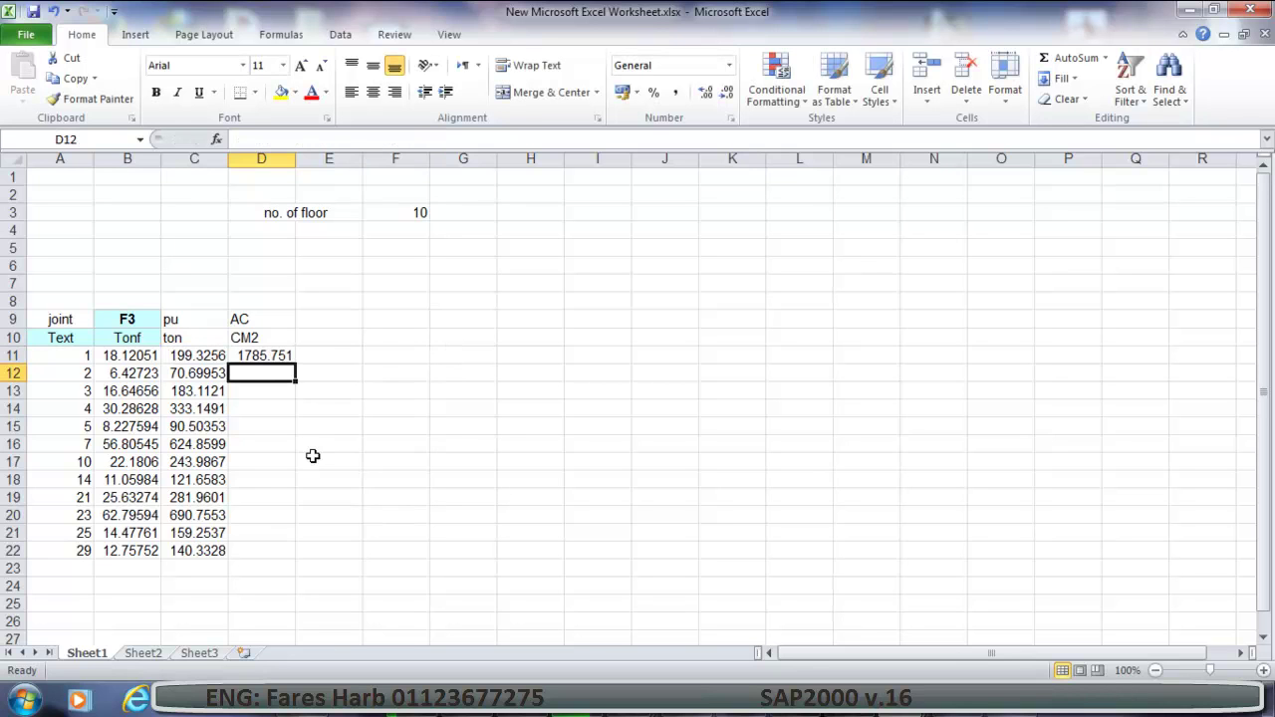
{"action": "left_click", "coordinate": [243, 350]}
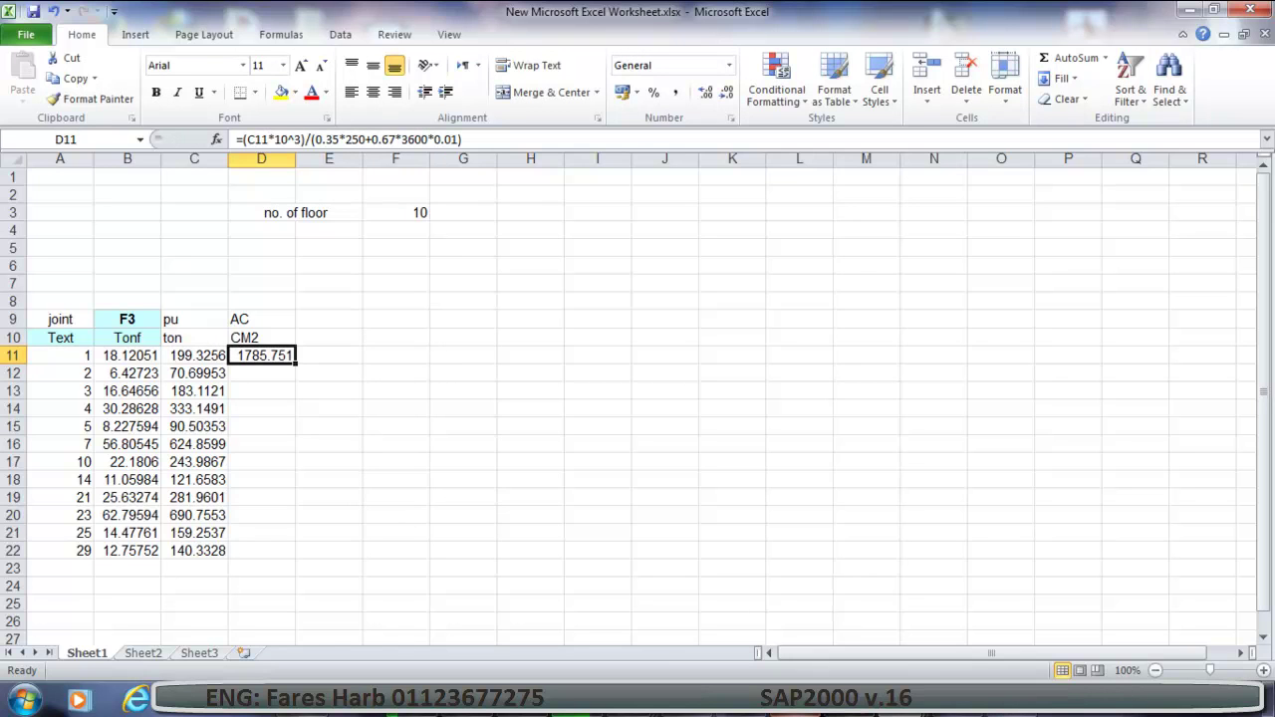
Review the column design formulas on the PowerPoint slide, return to Excel, and enter the labels FCU in I3 and FY in I4.
{"action": "left_click", "coordinate": [797, 700]}
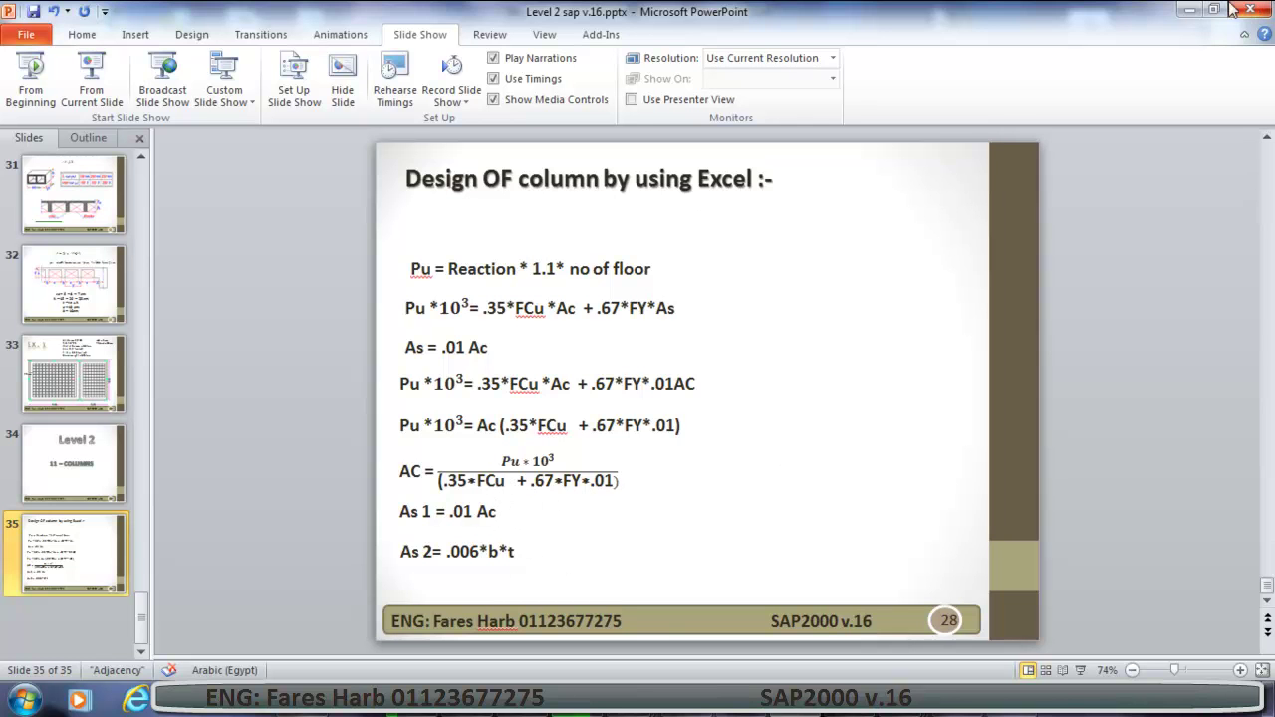
{"action": "left_click", "coordinate": [1192, 9]}
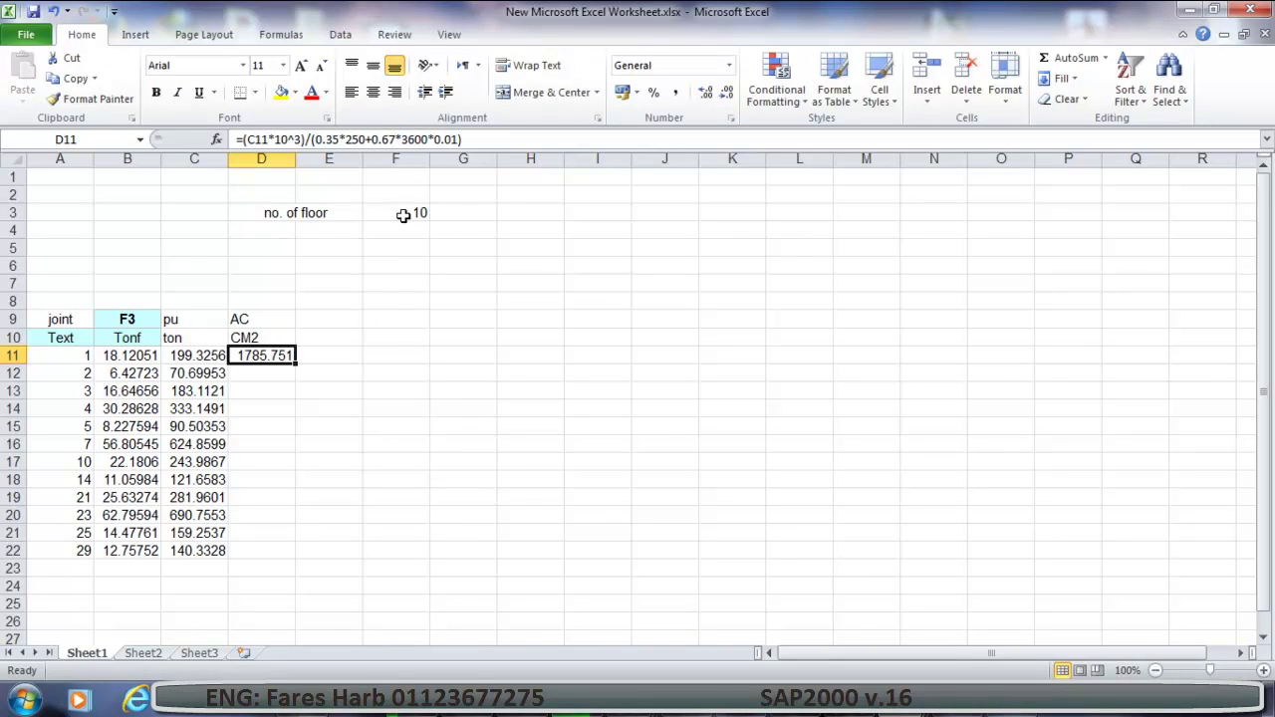
{"action": "left_click", "coordinate": [608, 214]}
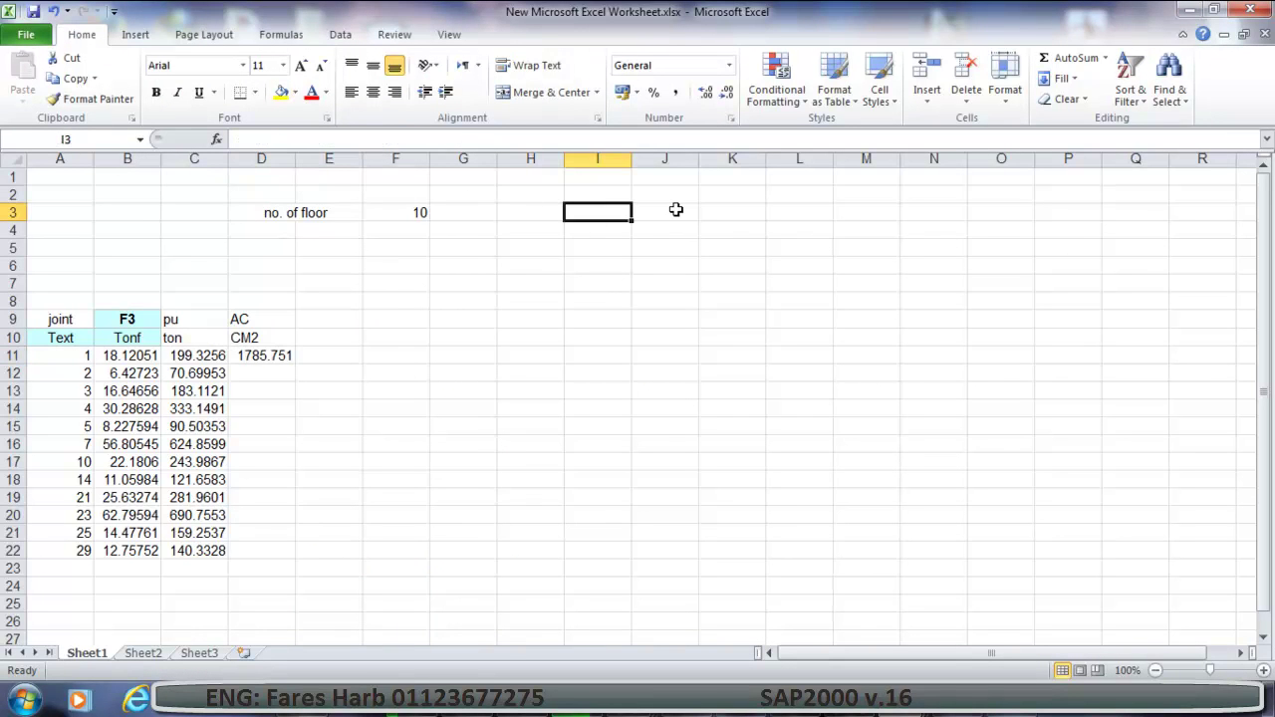
{"action": "type", "text": "F"}
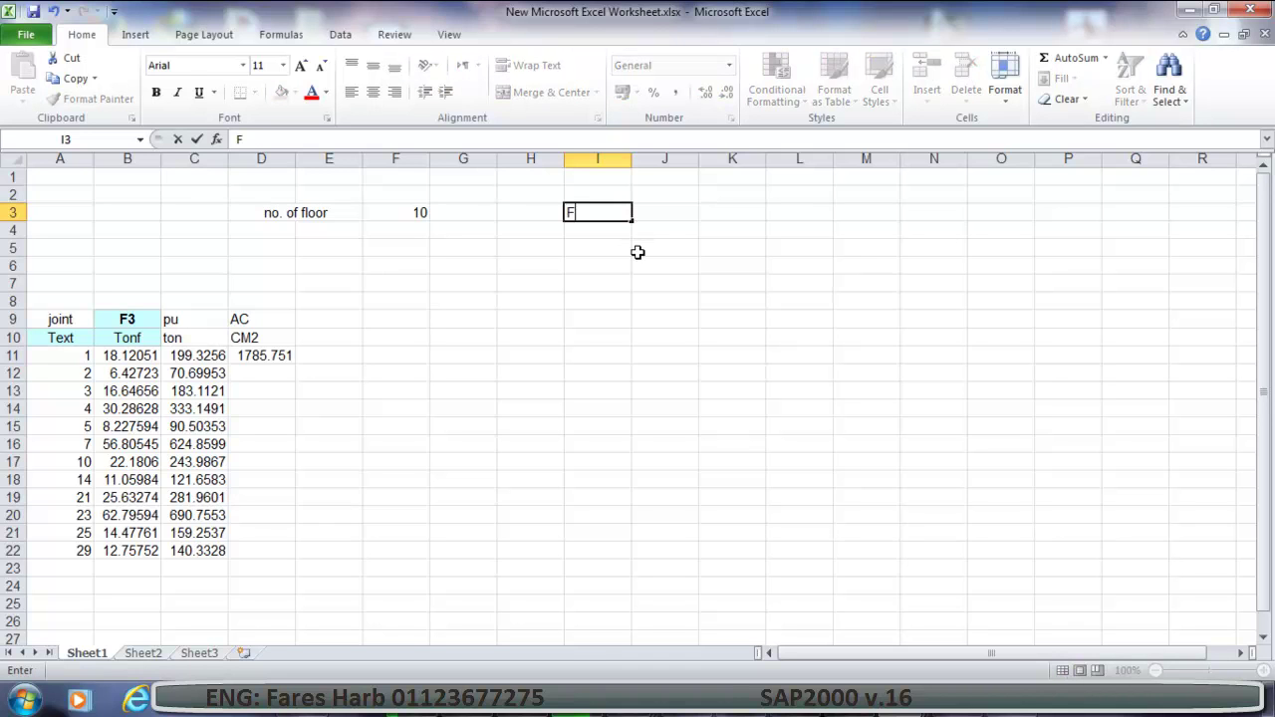
{"action": "type", "text": "CU"}
{"action": "key", "text": "Return"}
{"action": "type", "text": "F"}
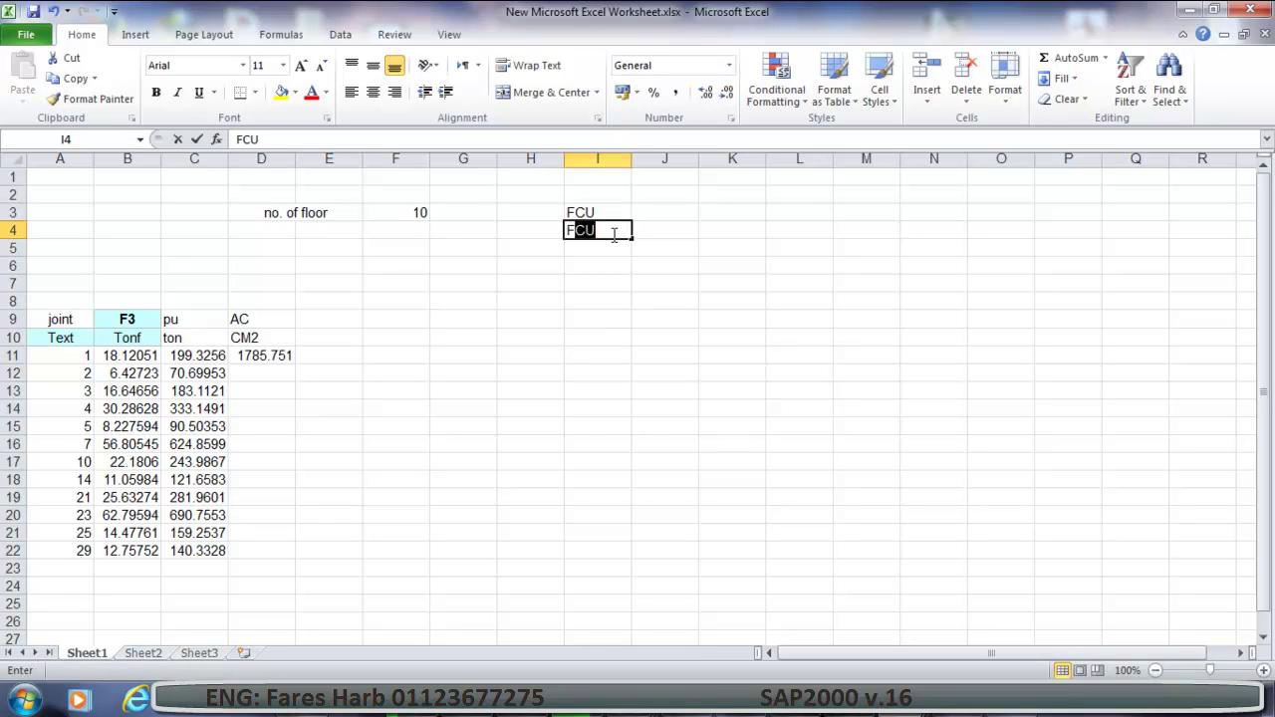
{"action": "type", "text": "Y"}
{"action": "left_click", "coordinate": [654, 213]}
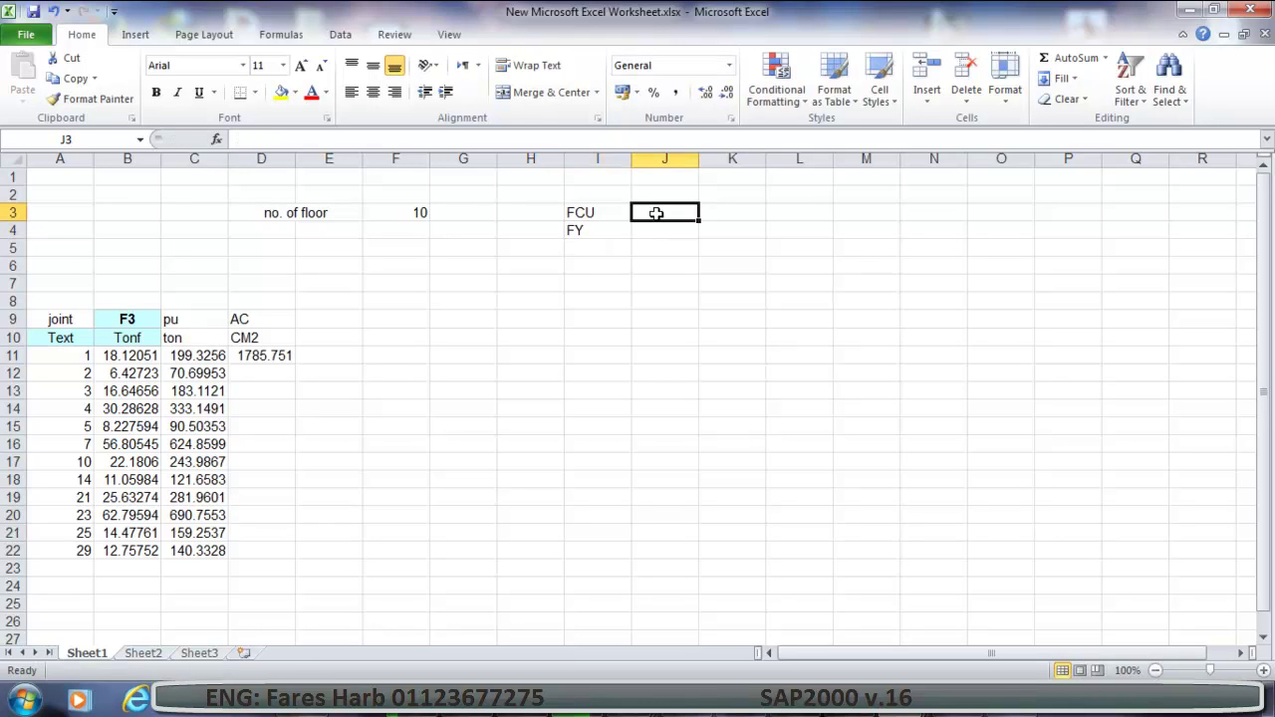
Replace the fixed 250 and 3600 in the D11 formula with absolute references, giving =(C11*10^3)/(0.35*$J$3+0.67*$J$4*0.01).
{"action": "left_click", "coordinate": [277, 352]}
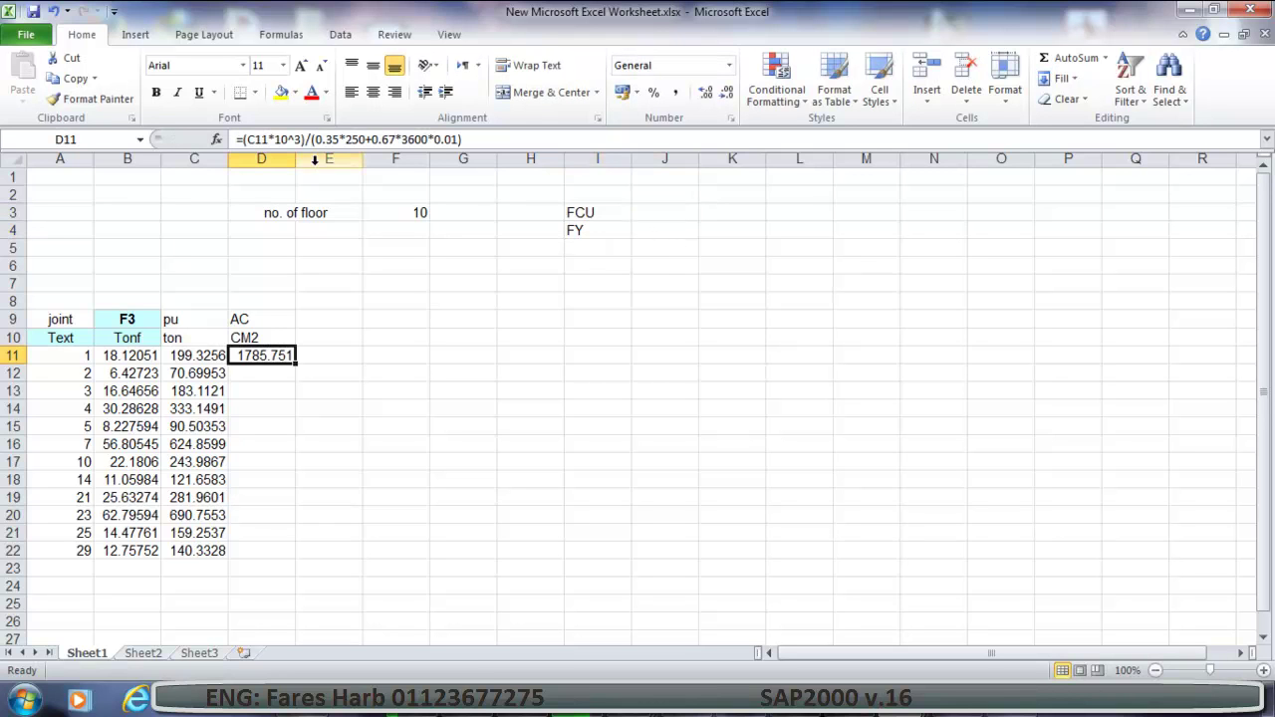
{"action": "double_click", "coordinate": [353, 140]}
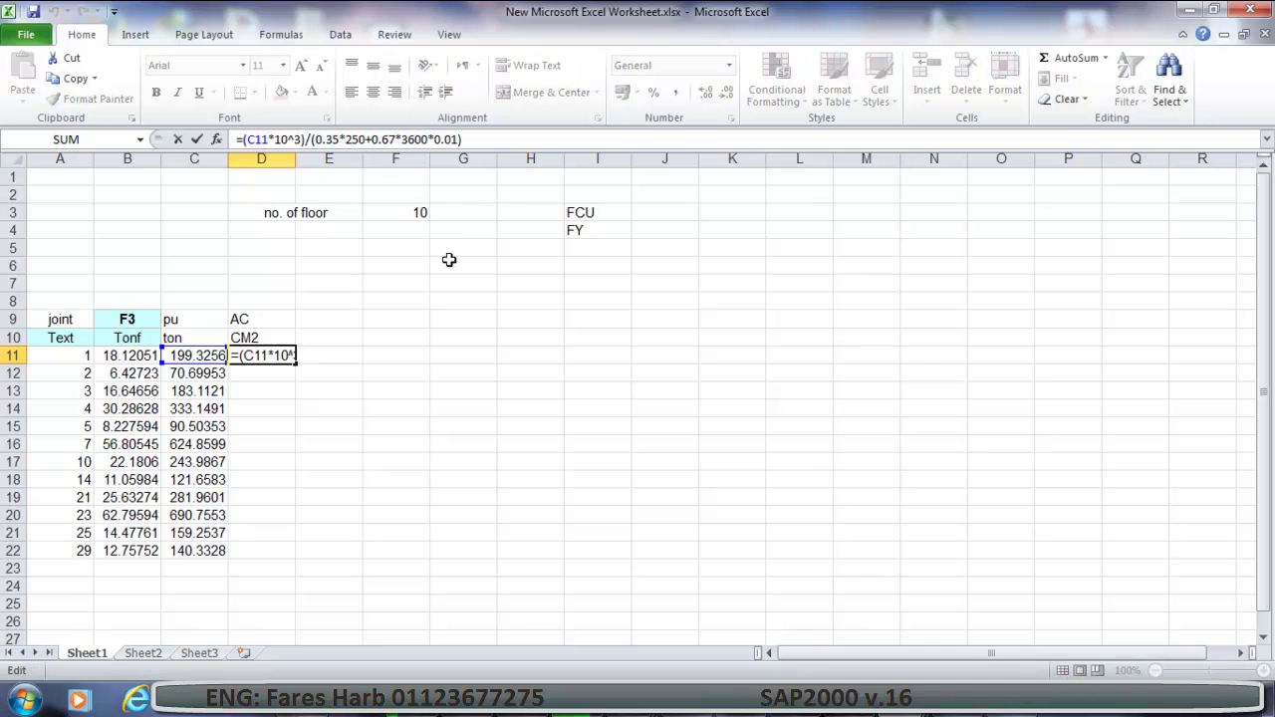
{"action": "key", "text": "BackSpace"}
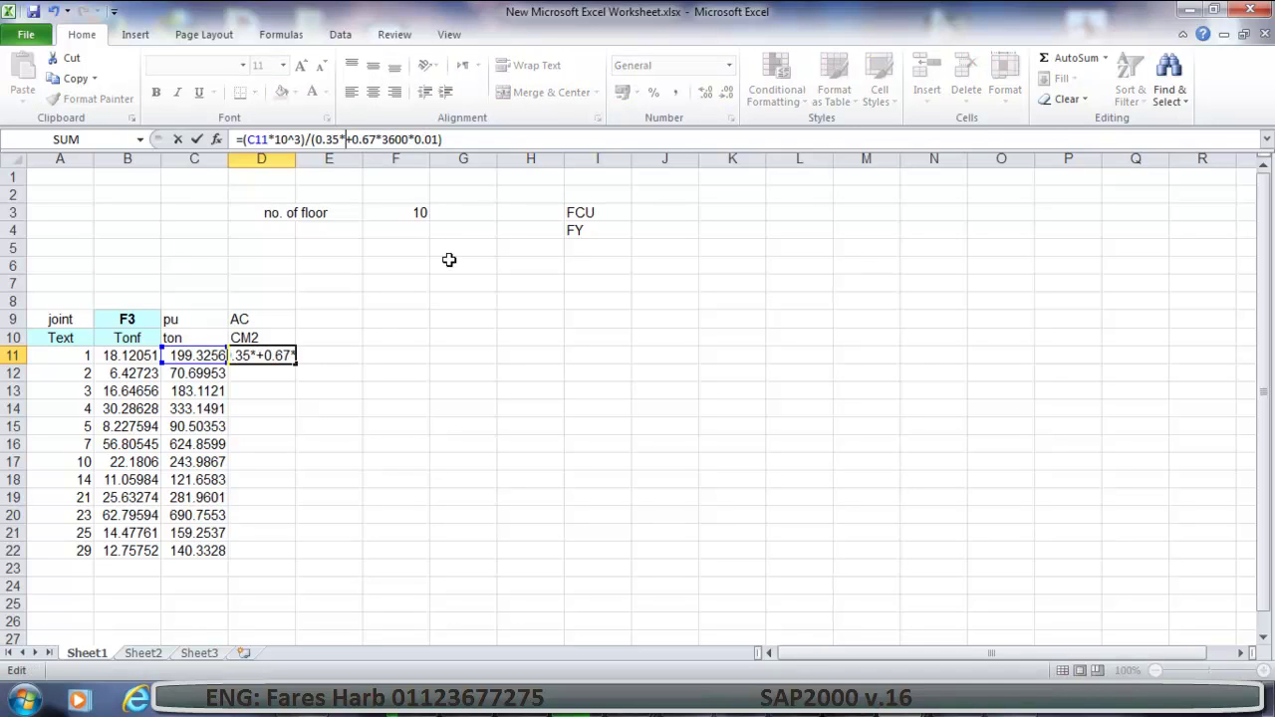
{"action": "left_click", "coordinate": [652, 215]}
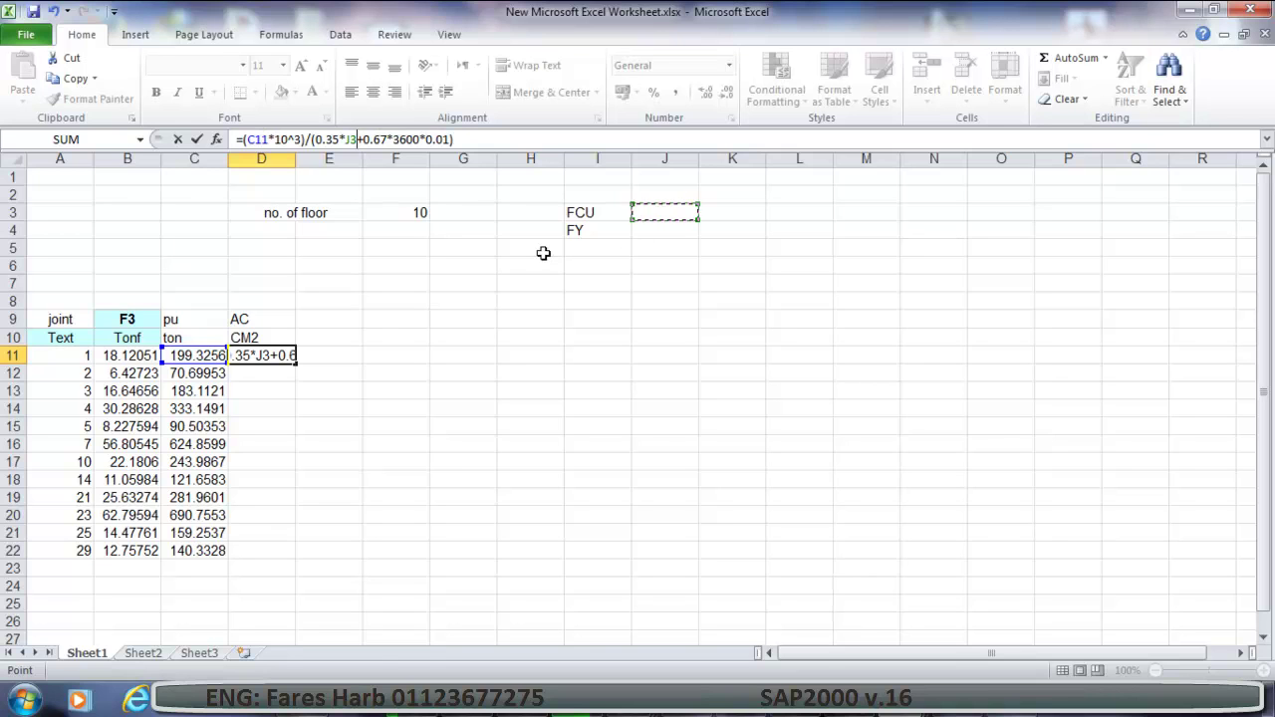
{"action": "key", "text": "F4"}
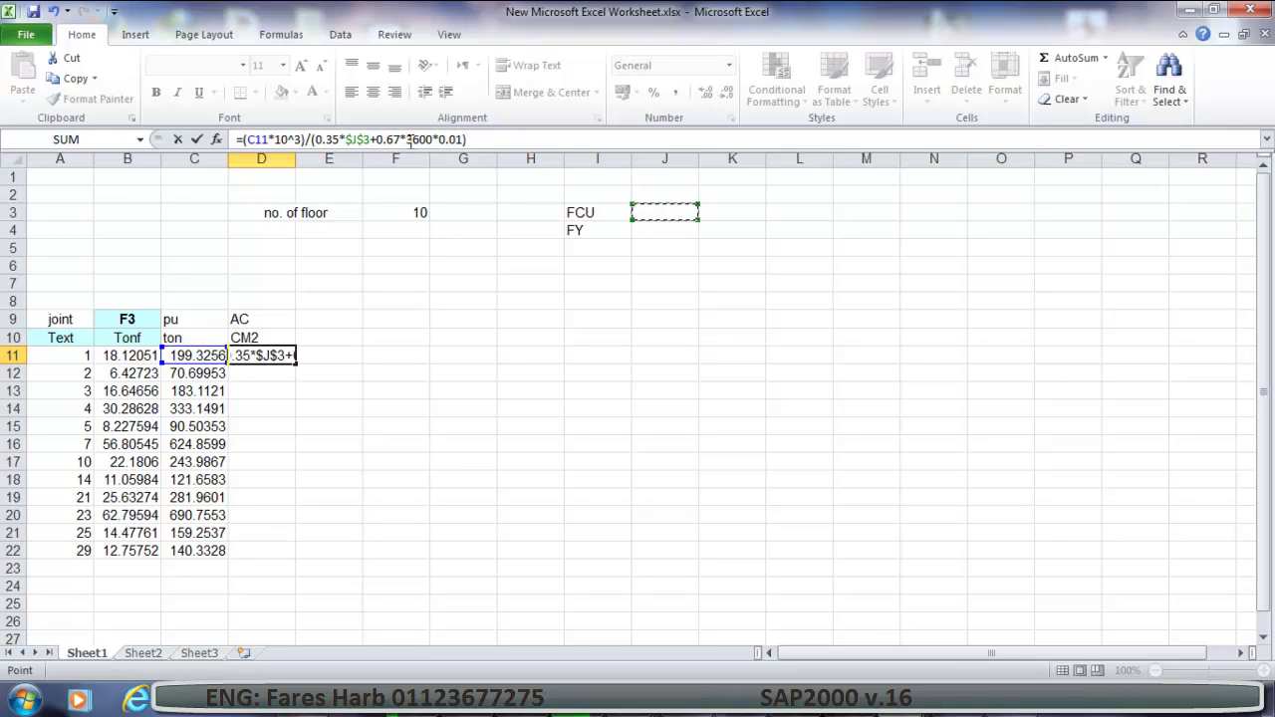
{"action": "left_click_drag", "start_coordinate": [409, 140], "coordinate": [432, 140]}
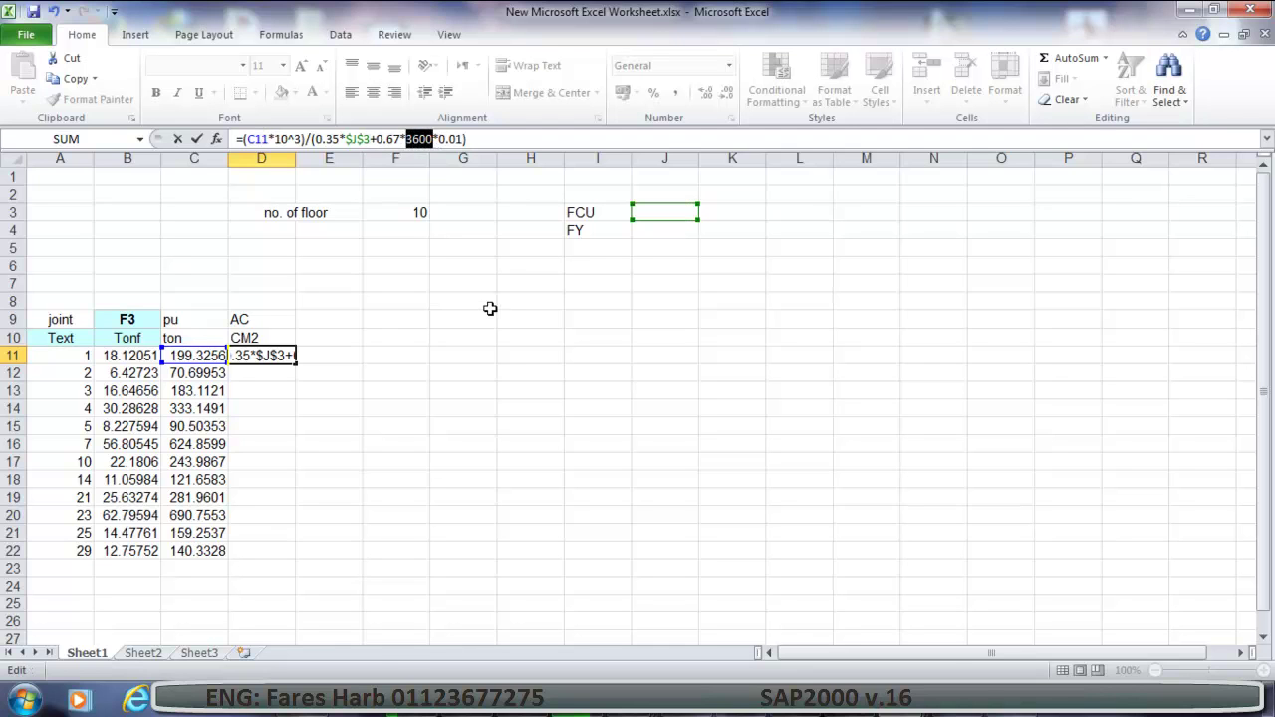
{"action": "key", "text": "BackSpace"}
{"action": "left_click", "coordinate": [648, 230]}
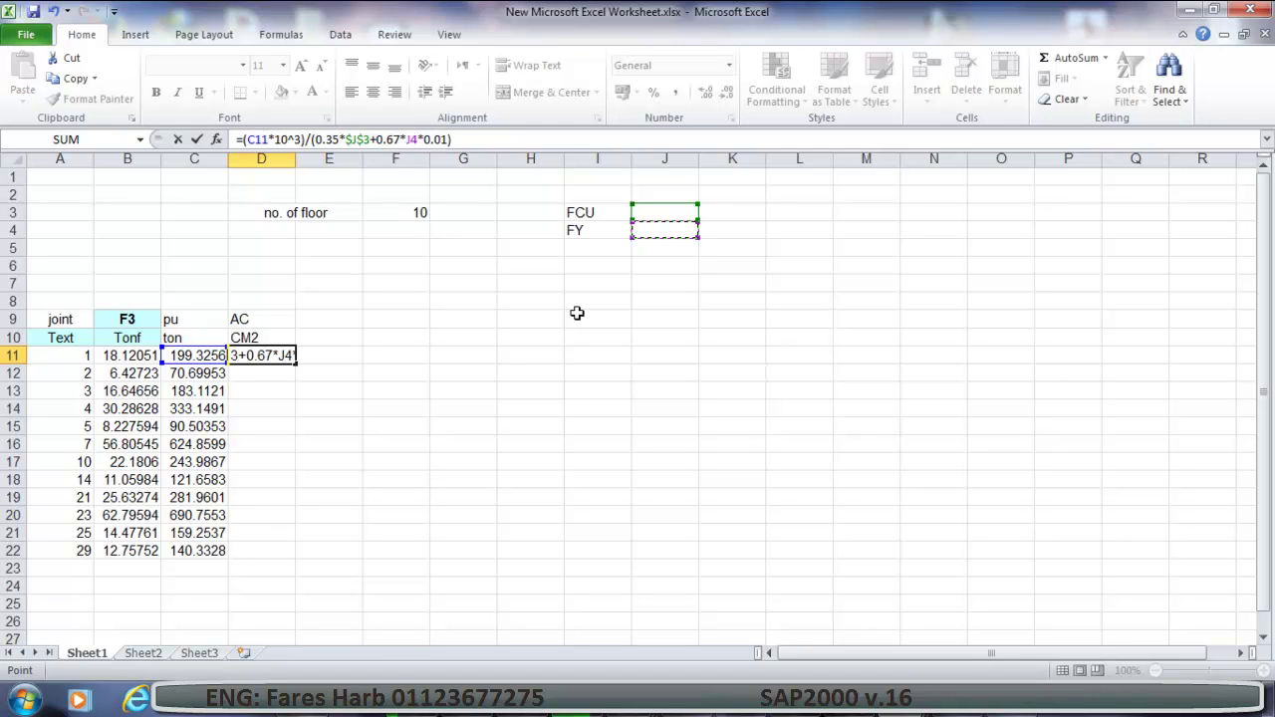
{"action": "key", "text": "F4"}
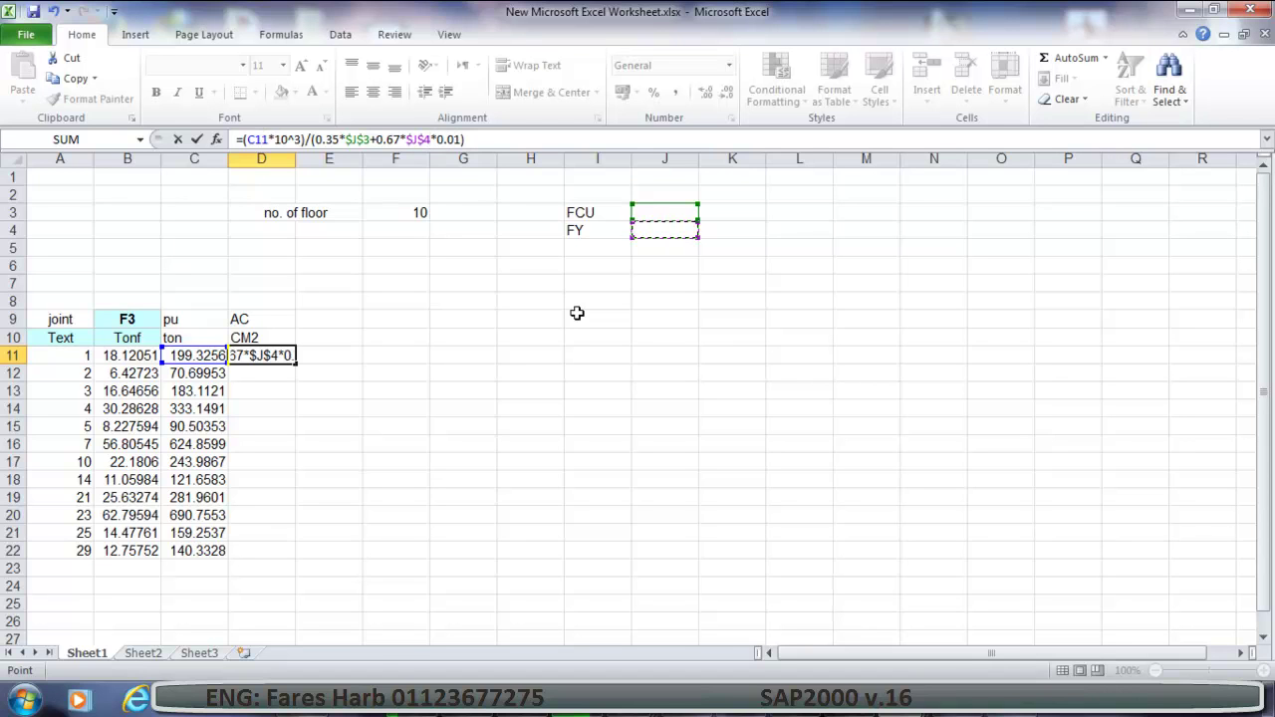
{"action": "key", "text": "Return"}
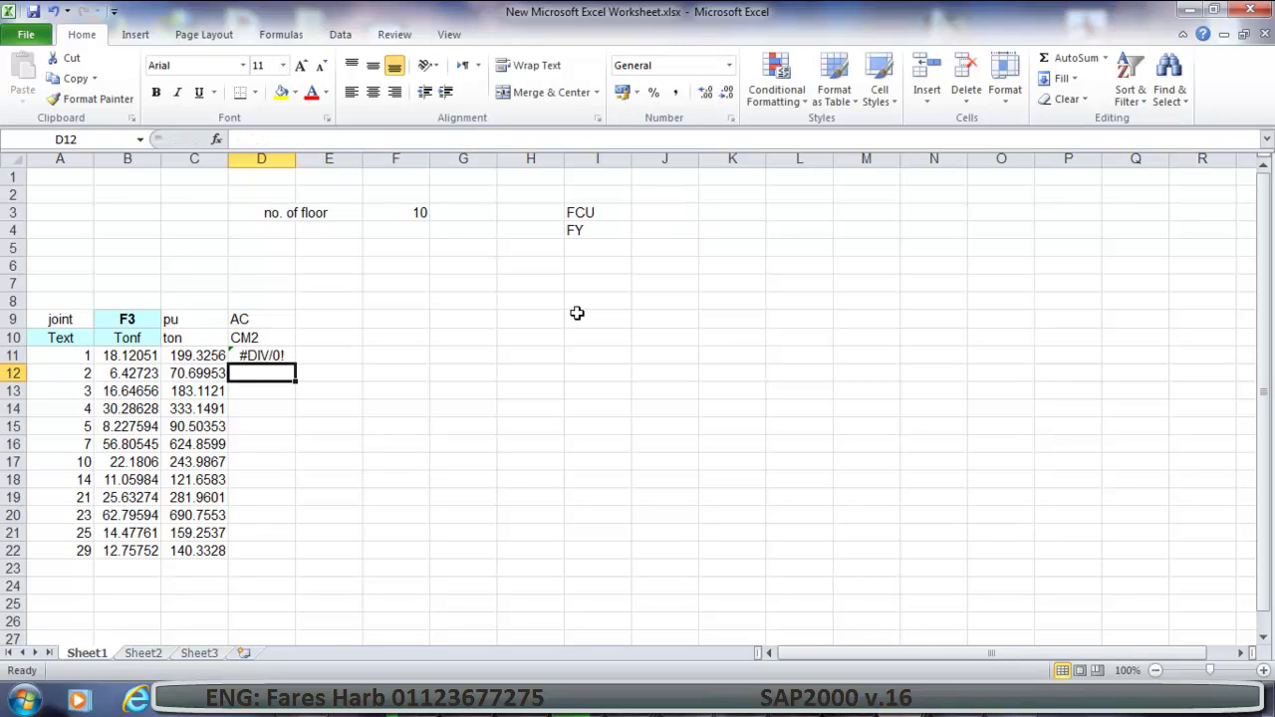
Enter 250 as the FCU value in J3 and 3600 as the FY value in J4.
{"action": "left_click", "coordinate": [648, 207]}
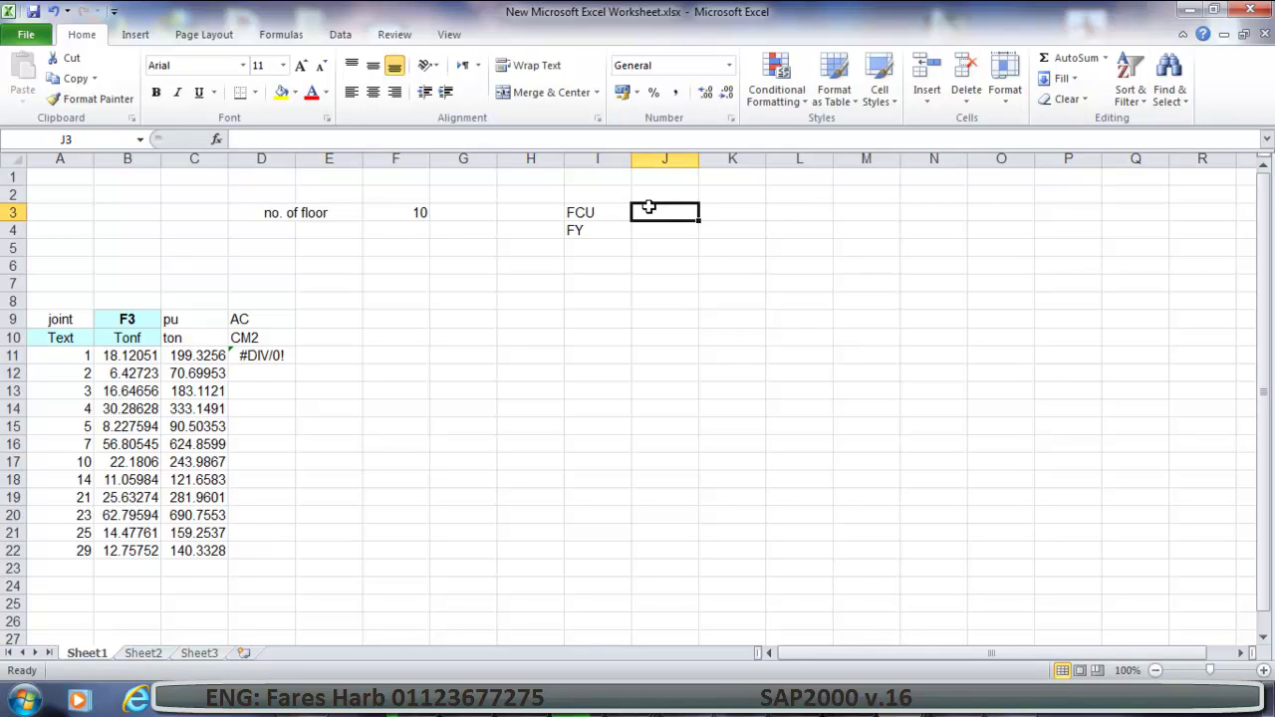
{"action": "type", "text": "250"}
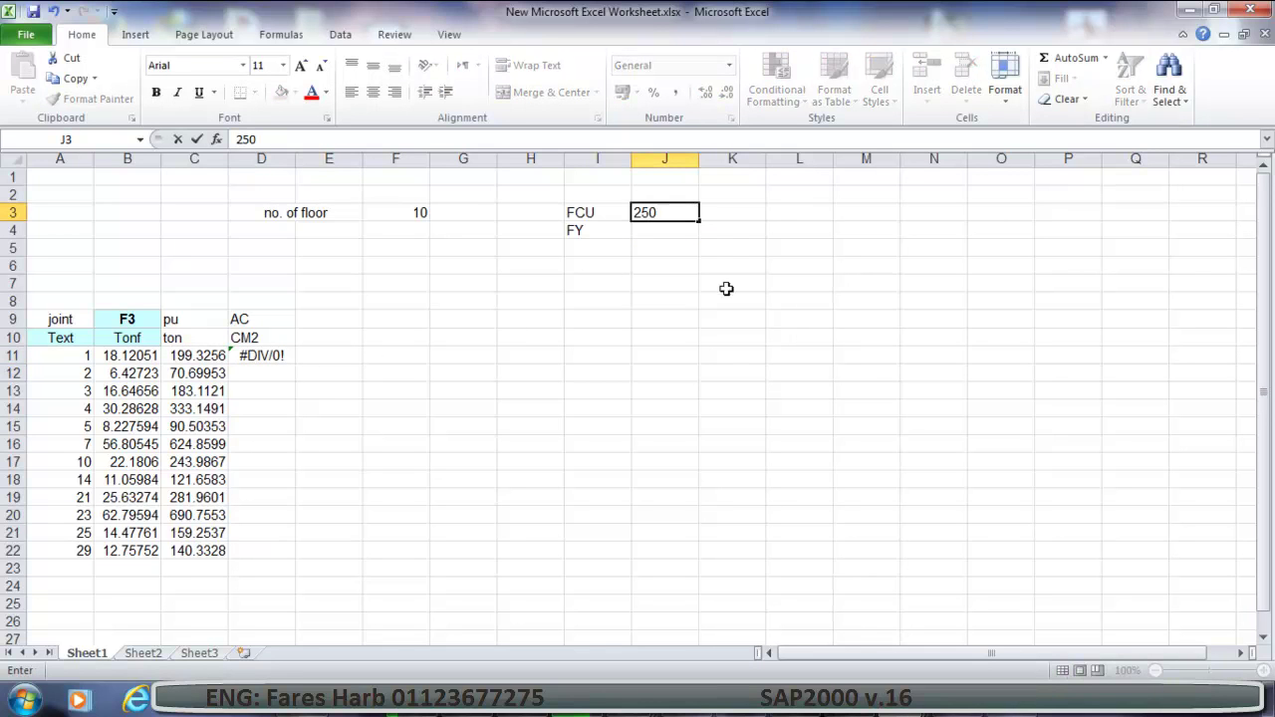
{"action": "left_click", "coordinate": [674, 229]}
{"action": "type", "text": "3600"}
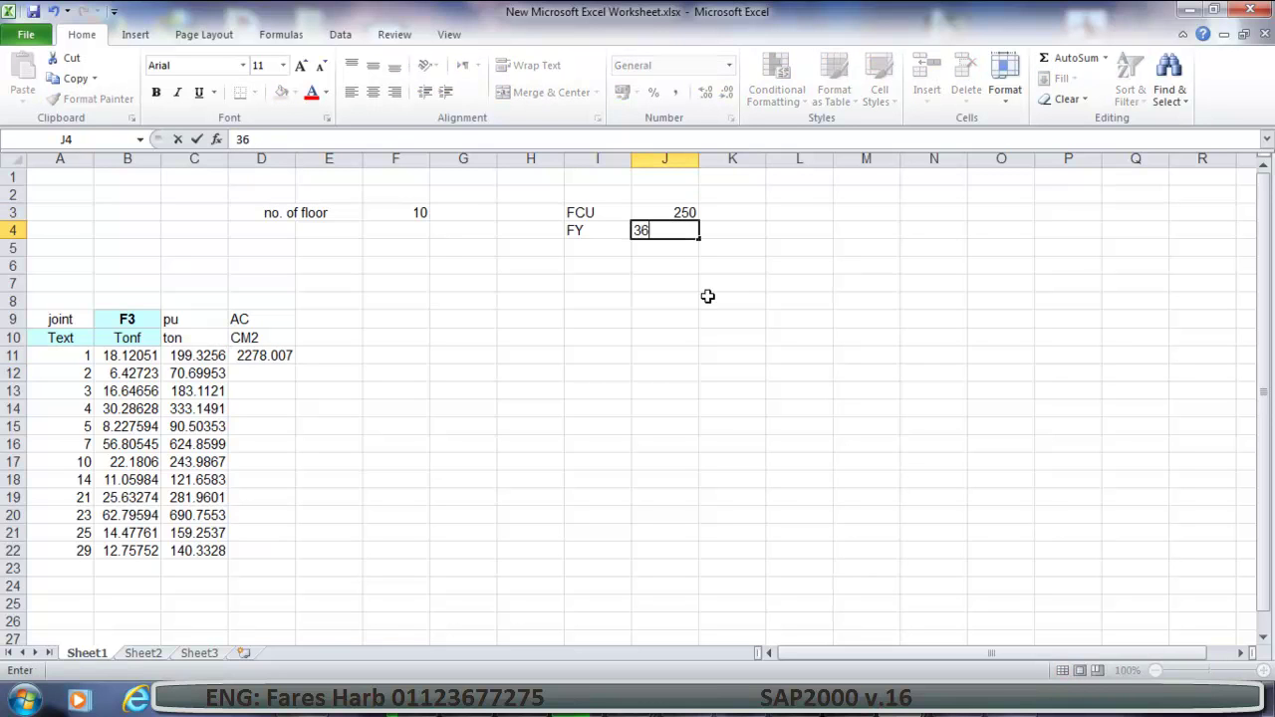
{"action": "left_click", "coordinate": [707, 296]}
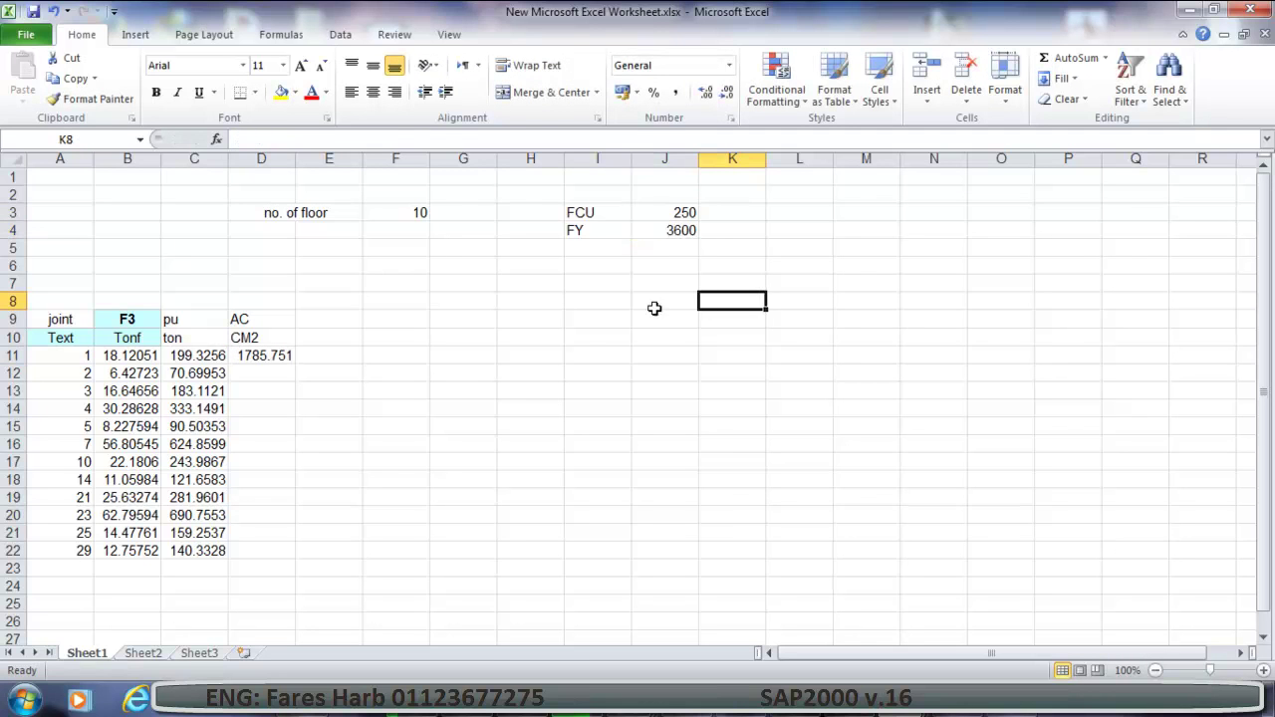
Fill the AC formula from D11 down through D22 for all joints.
{"action": "left_click", "coordinate": [261, 356]}
{"action": "left_click_drag", "start_coordinate": [294, 365], "coordinate": [299, 554]}
{"action": "left_click", "coordinate": [378, 390]}
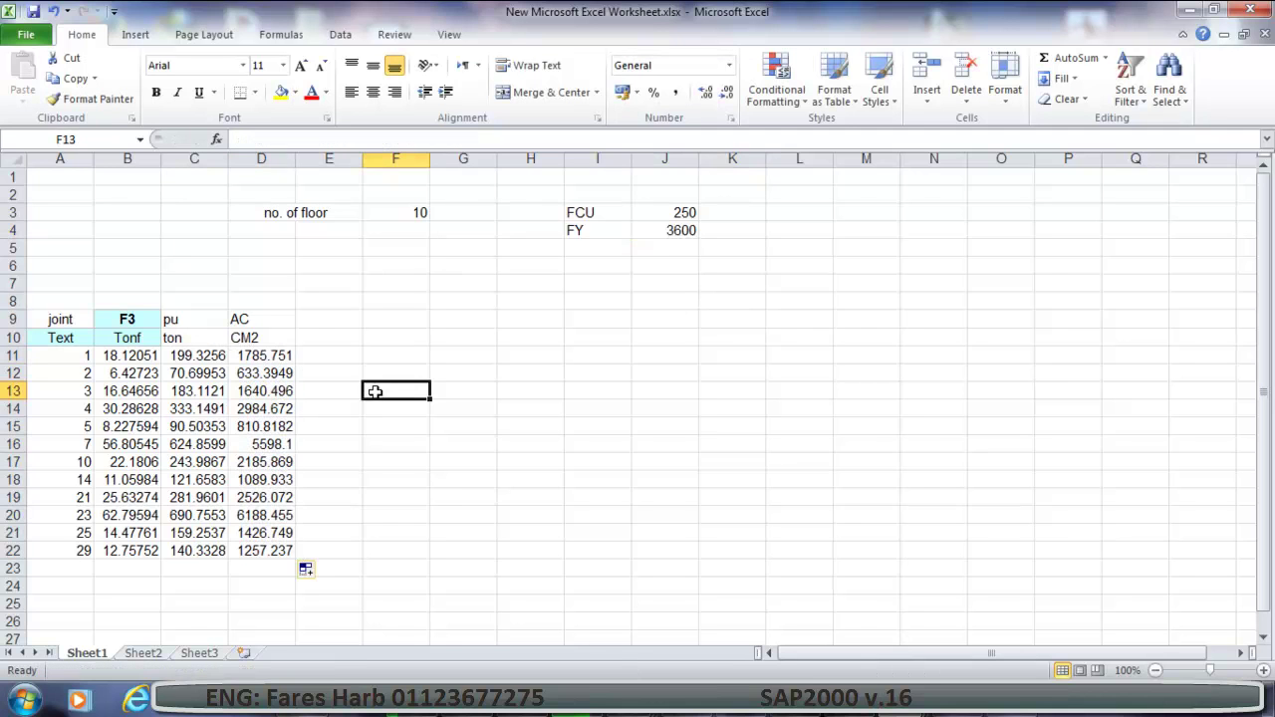
Add a column heading b in E9 with the unit cm in E10.
{"action": "left_click", "coordinate": [328, 317]}
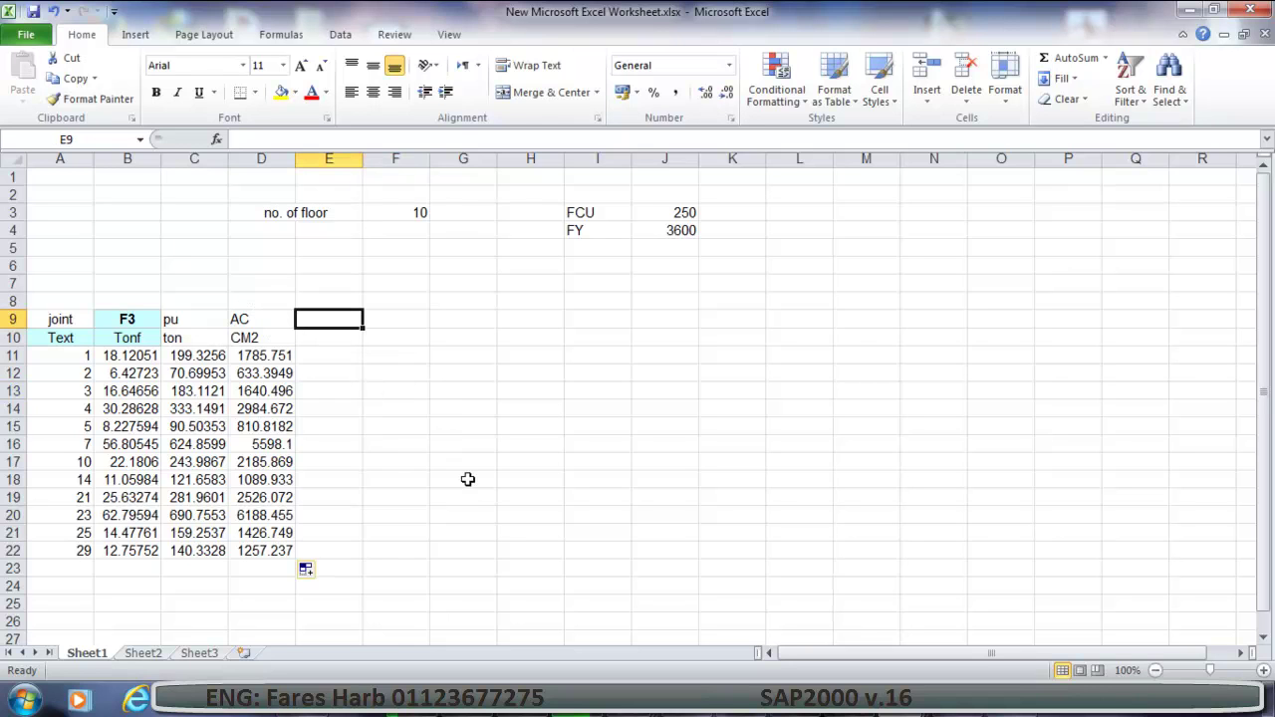
{"action": "type", "text": "b"}
{"action": "left_click", "coordinate": [323, 337]}
{"action": "type", "text": "cm"}
{"action": "left_click", "coordinate": [438, 444]}
Enter a column width b of 30 in E11 and copy it down through E22.
{"action": "left_click", "coordinate": [339, 355]}
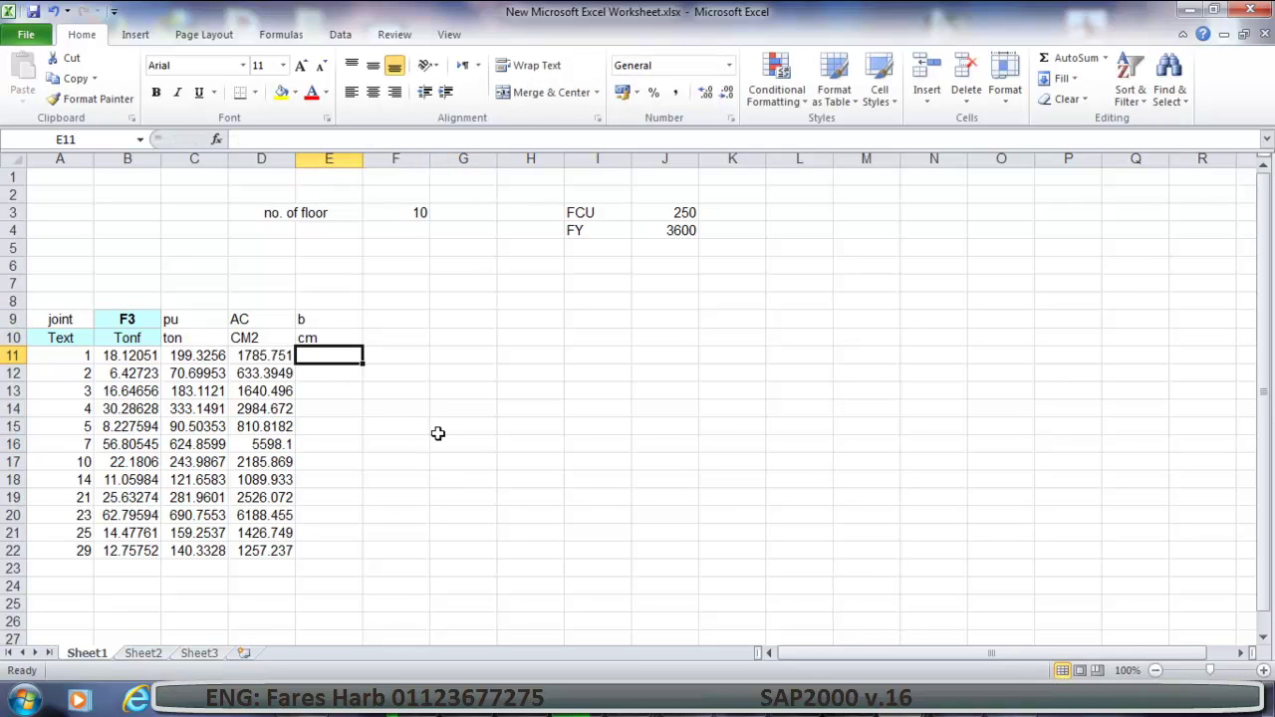
{"action": "type", "text": "30"}
{"action": "left_click", "coordinate": [438, 433]}
{"action": "left_click", "coordinate": [340, 362]}
{"action": "left_click_drag", "start_coordinate": [363, 363], "coordinate": [356, 556]}
Add a column heading t in F9 with the unit cm in F10.
{"action": "left_click", "coordinate": [389, 320]}
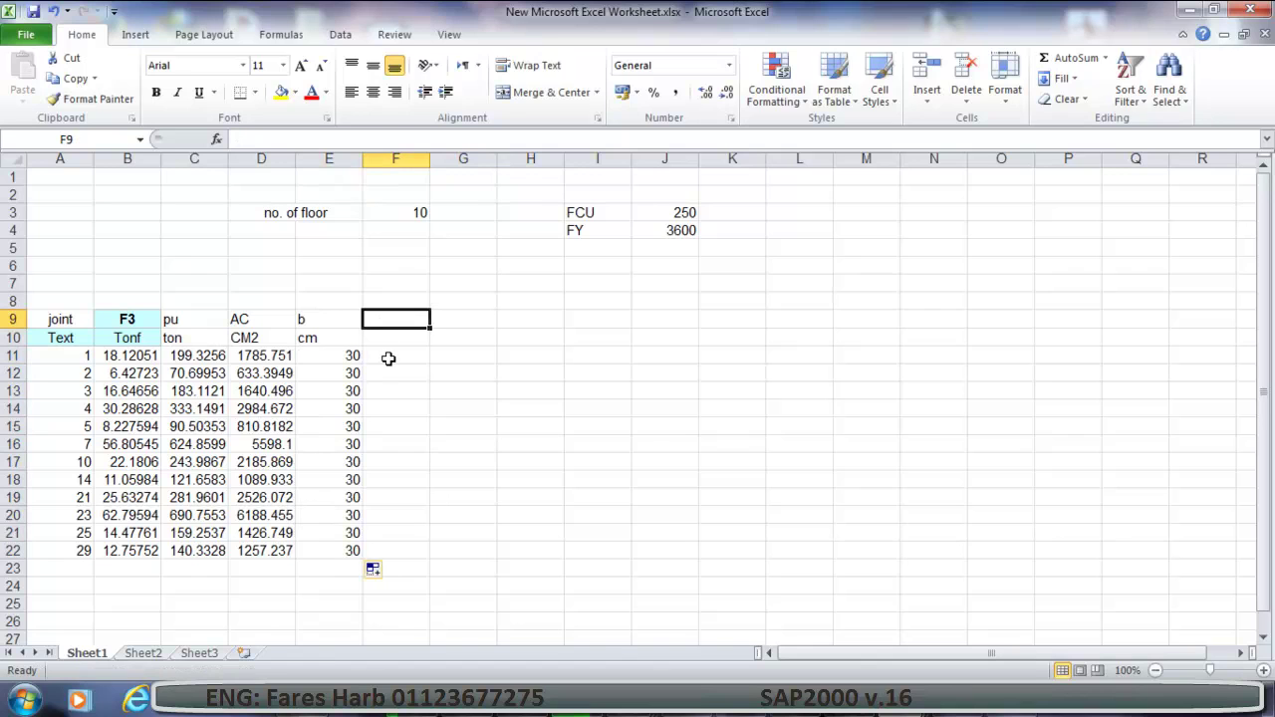
{"action": "type", "text": "t"}
{"action": "key", "text": "Return"}
{"action": "type", "text": "cm"}
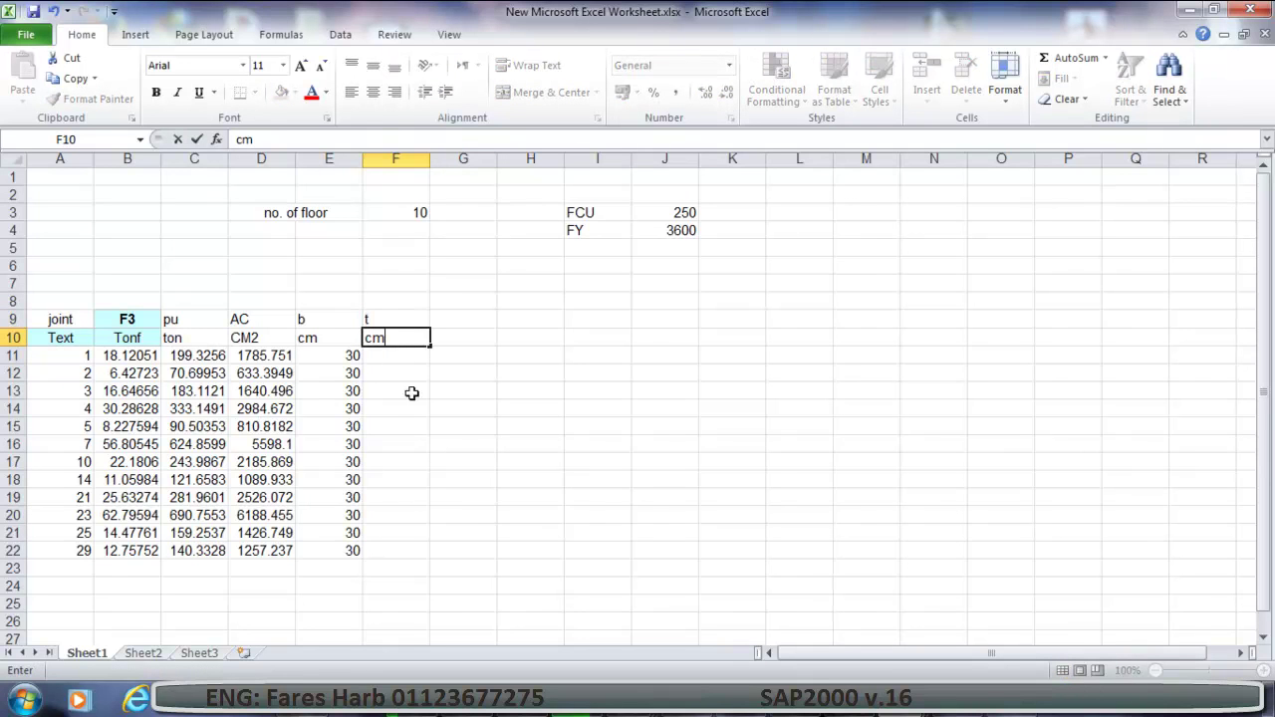
{"action": "left_click", "coordinate": [412, 359]}
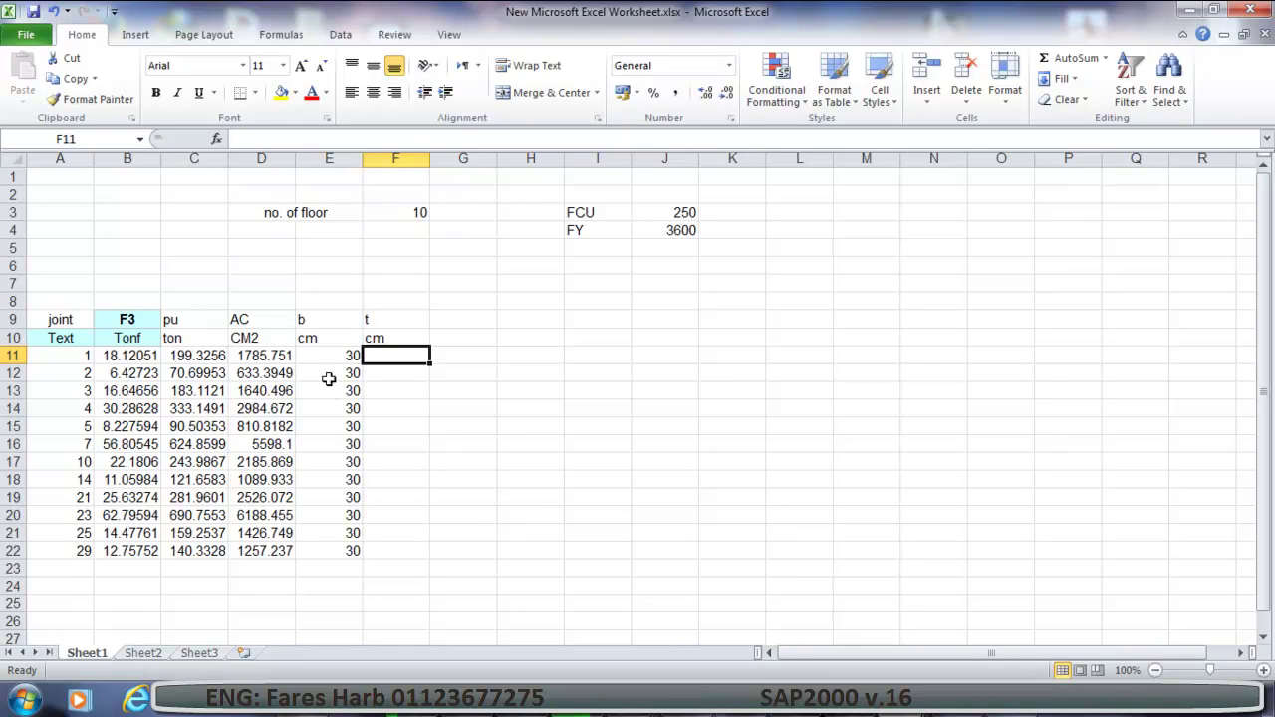
{"action": "left_click", "coordinate": [387, 141]}
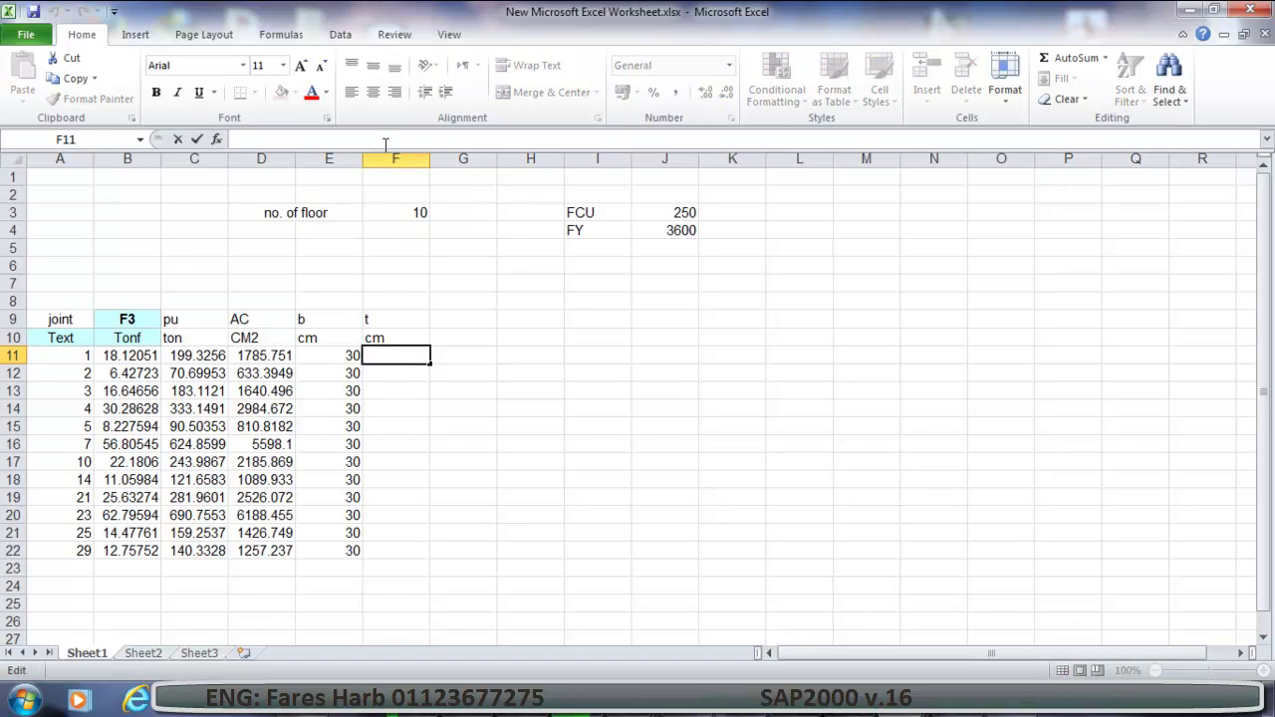
{"action": "type", "text": "("}
{"action": "left_click", "coordinate": [255, 357]}
{"action": "key", "text": "alt"}
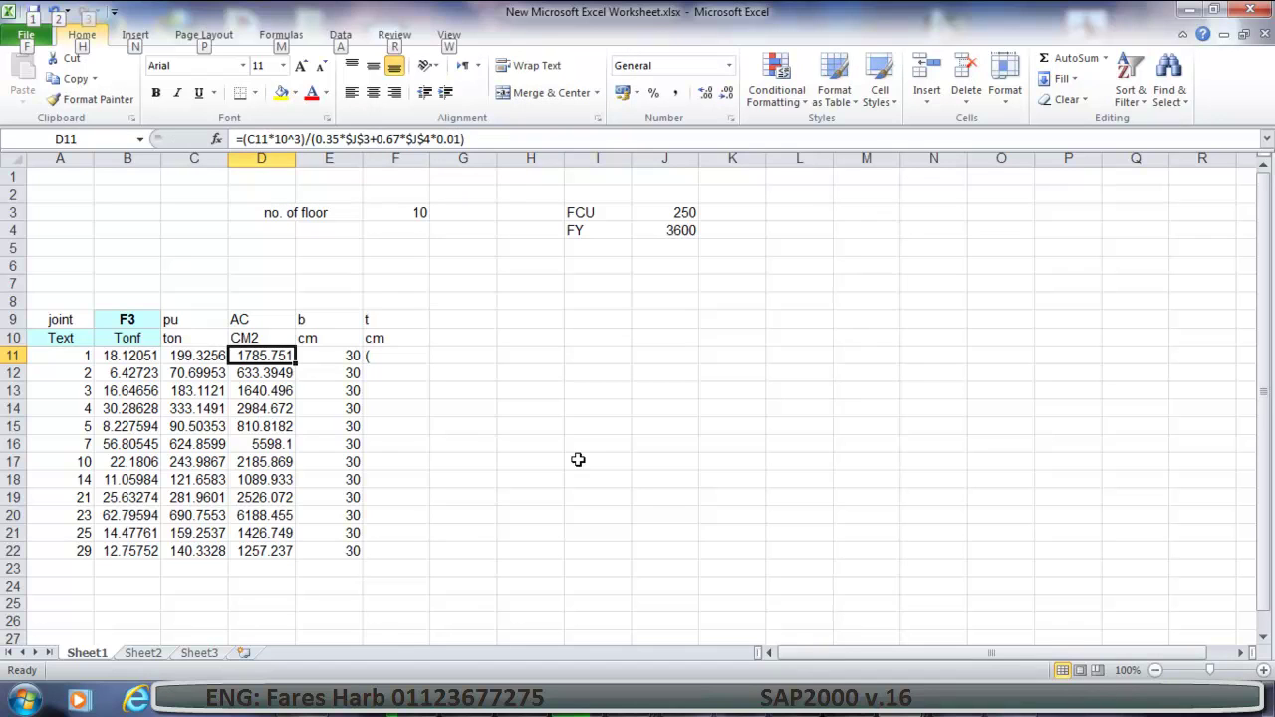
{"action": "left_click", "coordinate": [419, 359]}
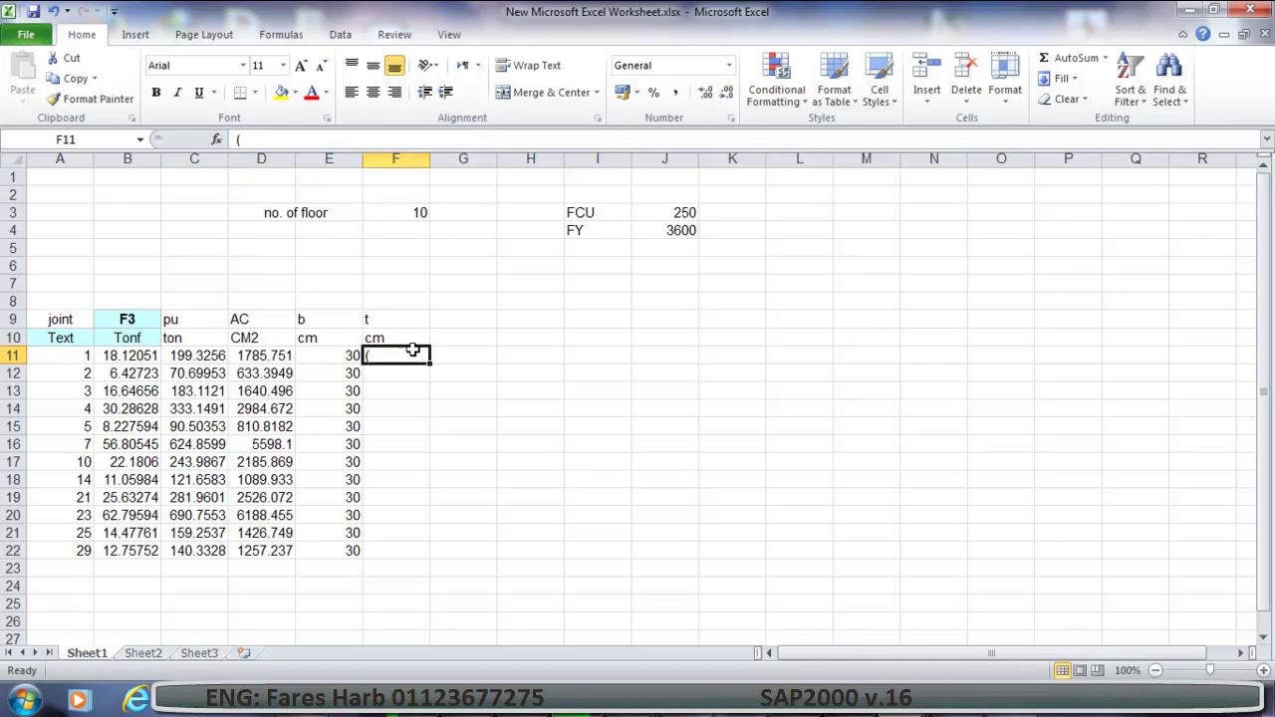
{"action": "left_click", "coordinate": [334, 138]}
{"action": "key", "text": "BackSpace"}
Enter the formula =(D11/E11) in F11 to calculate t from AC and b for the first joint.
{"action": "type", "text": "="}
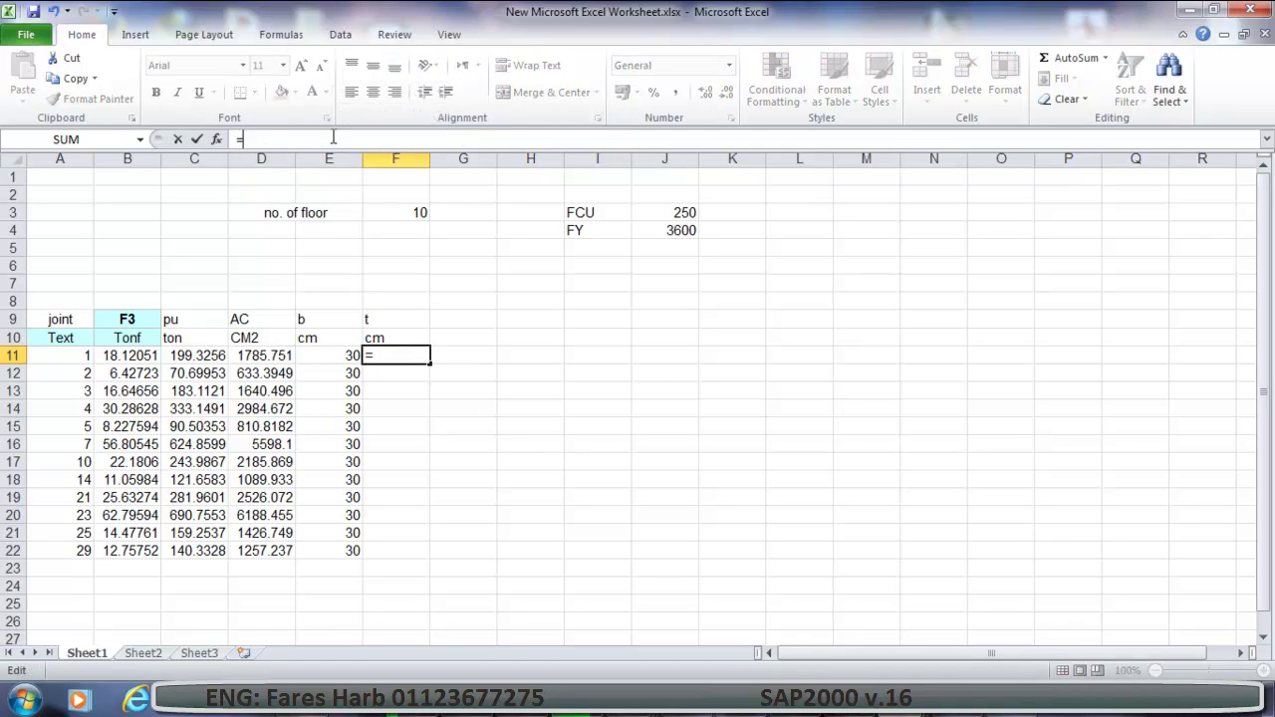
{"action": "type", "text": "("}
{"action": "left_click", "coordinate": [261, 355]}
{"action": "type", "text": "/"}
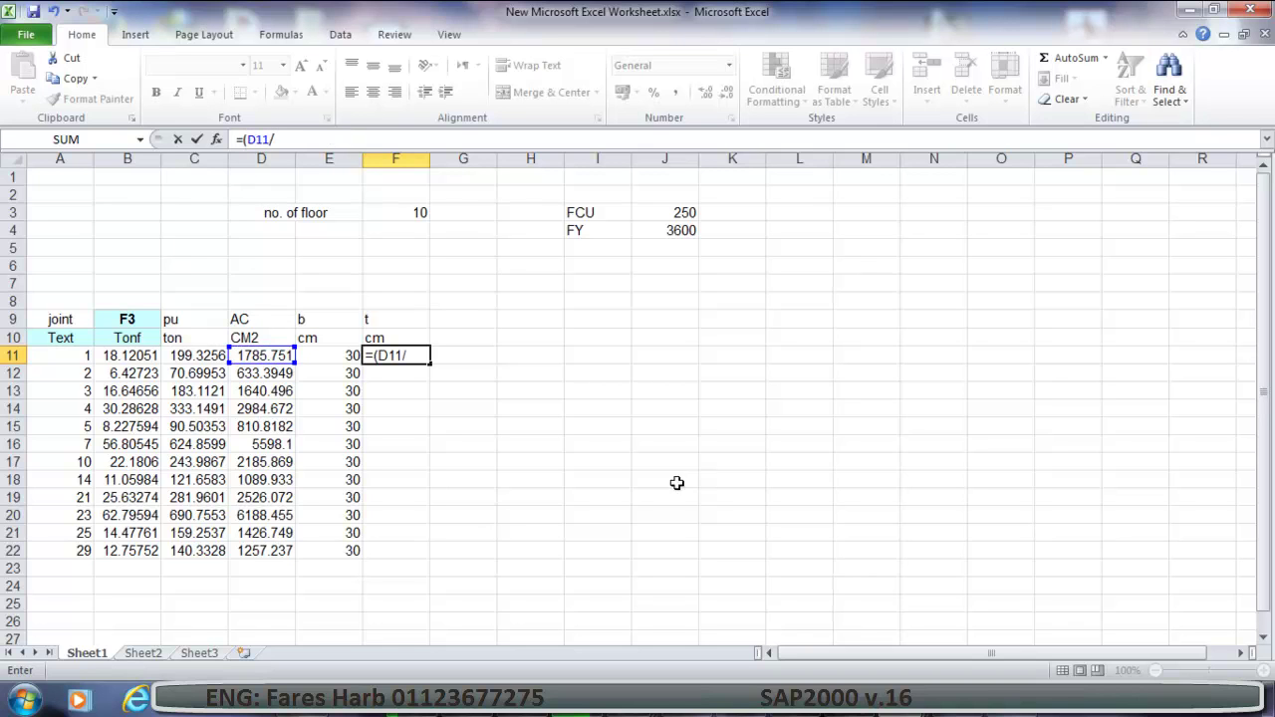
{"action": "left_click", "coordinate": [344, 354]}
{"action": "type", "text": ")"}
{"action": "key", "text": "Return"}
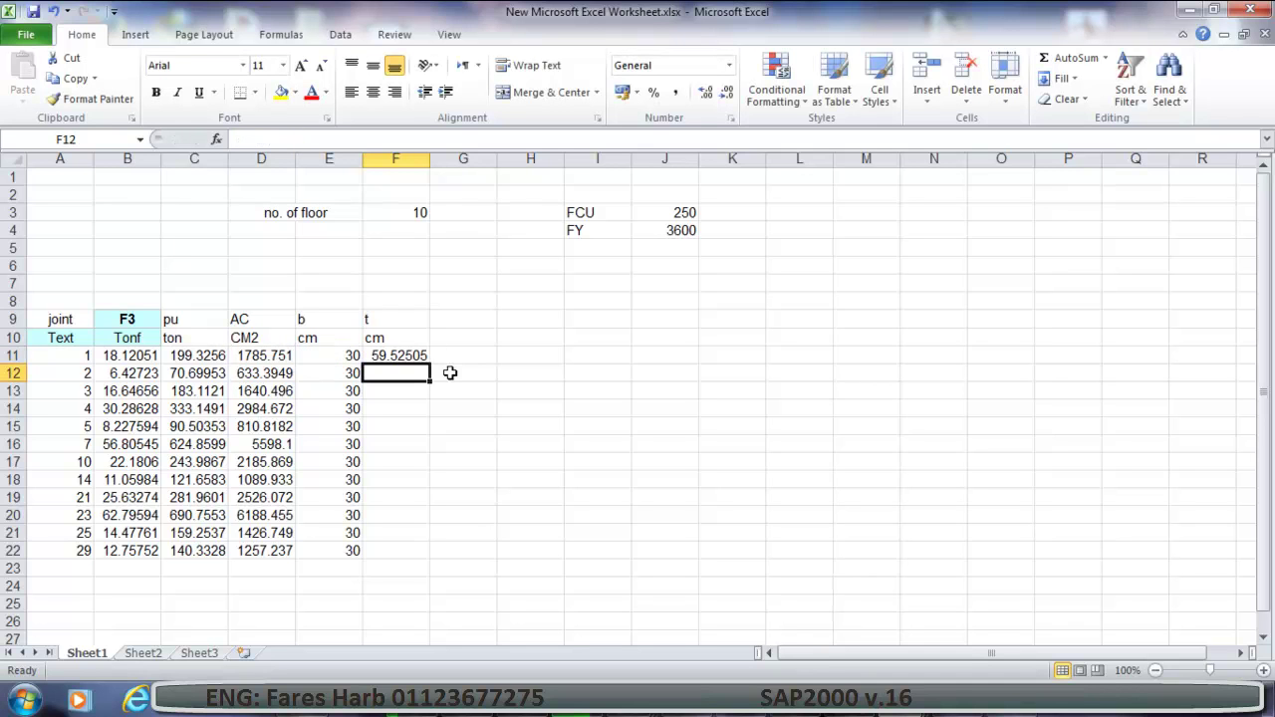
{"action": "left_click", "coordinate": [407, 422]}
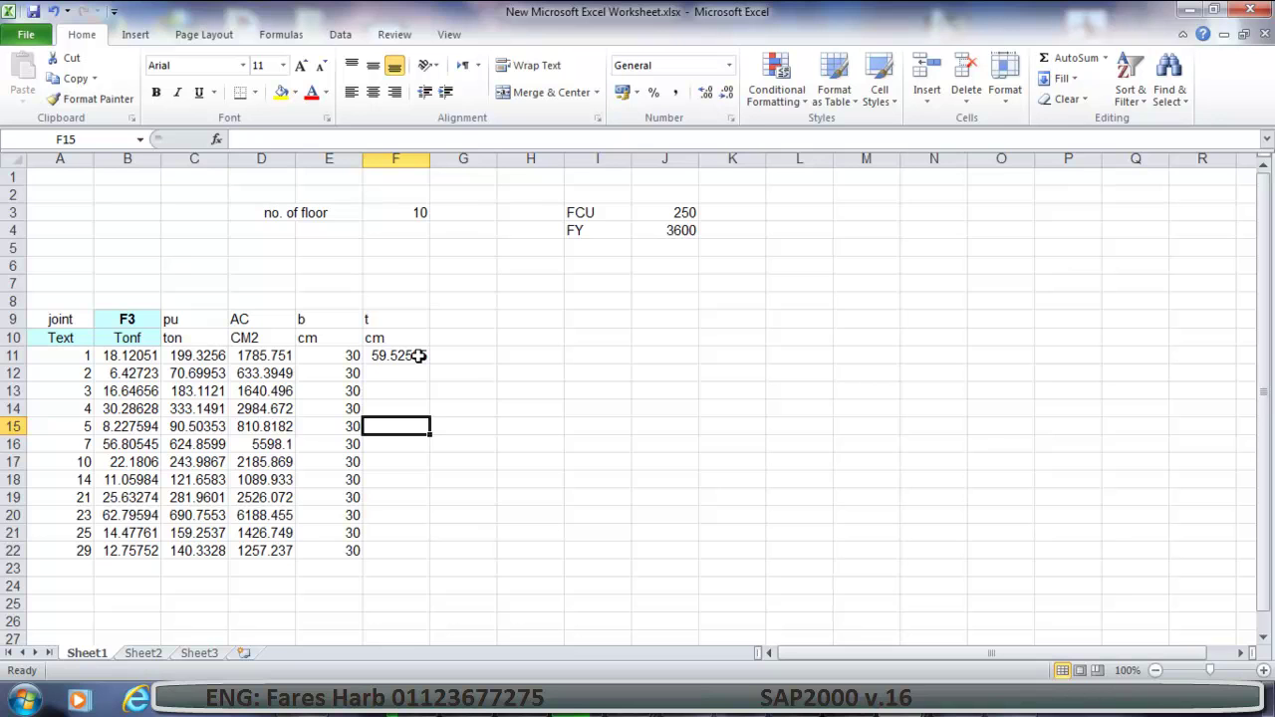
Round the t value in F11 up to a multiple of 5 with the formula =CEILING((D11/E11);5).
{"action": "left_click", "coordinate": [417, 356]}
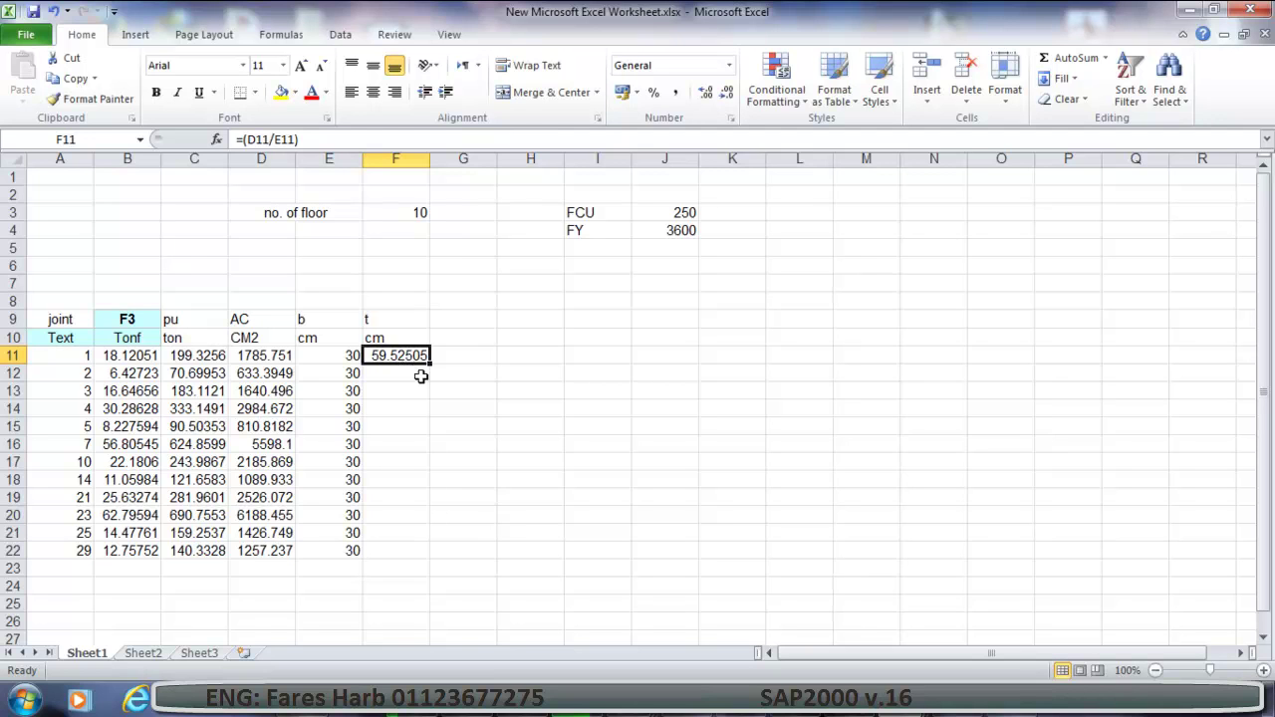
{"action": "key", "text": "F2"}
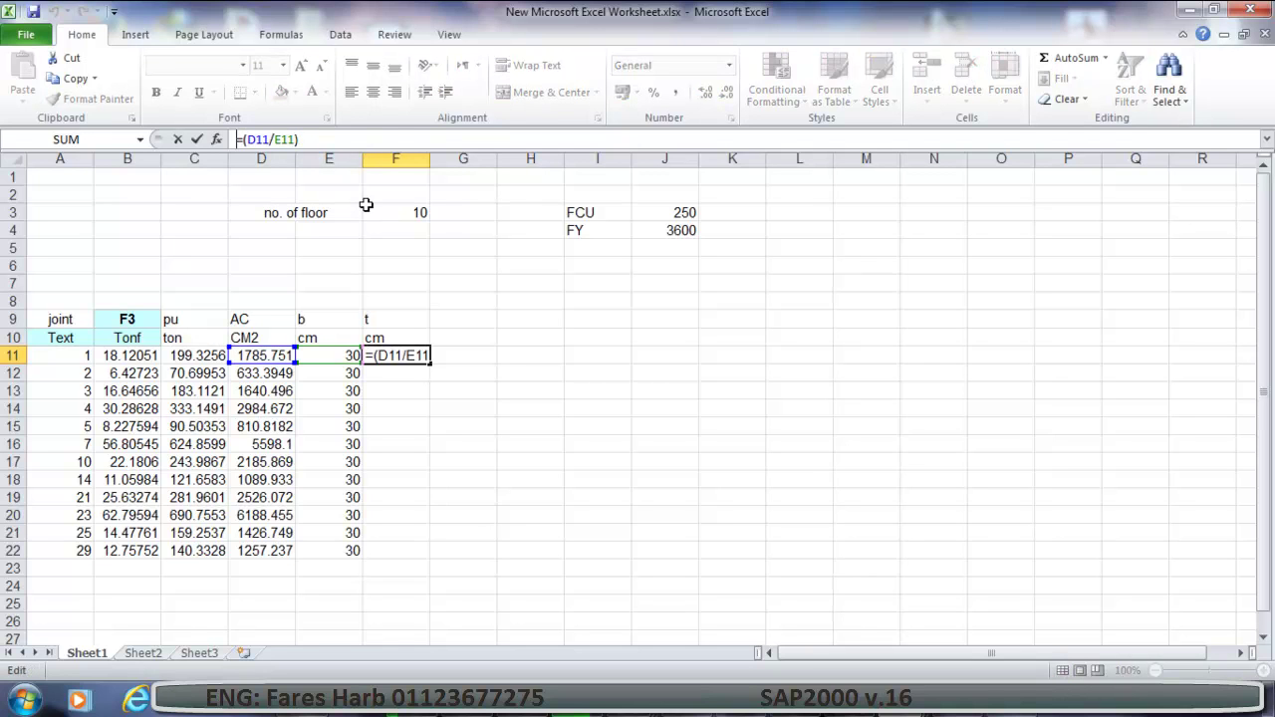
{"action": "type", "text": "ce"}
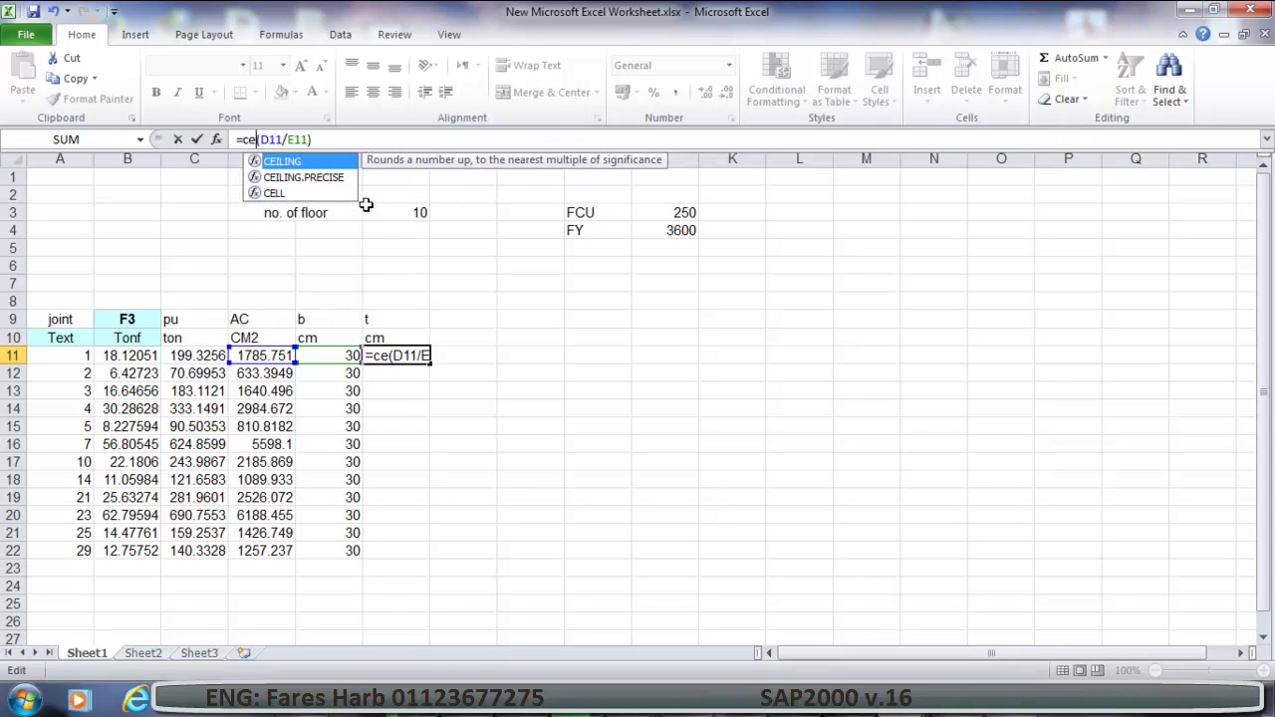
{"action": "type", "text": "lilng"}
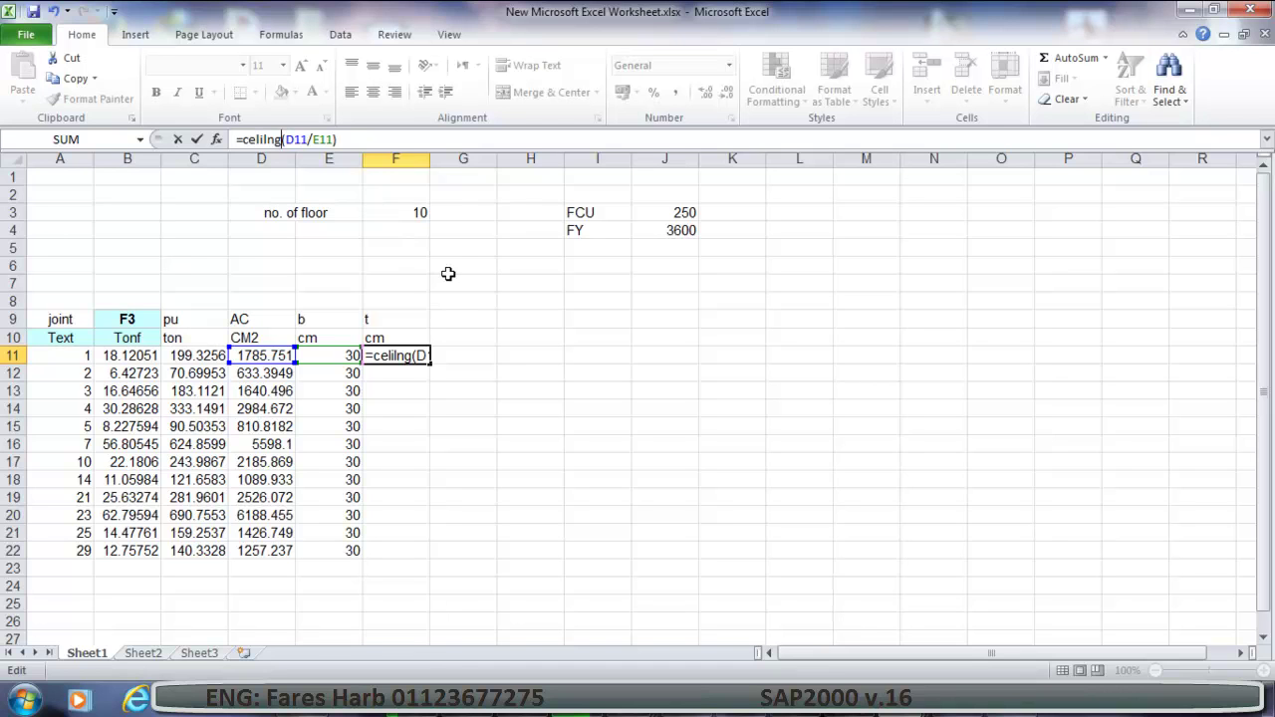
{"action": "type", "text": "("}
{"action": "key", "text": "Right"}
{"action": "key", "text": "Right"}
{"action": "key", "text": "Right"}
{"action": "key", "text": "End"}
{"action": "type", "text": ");"}
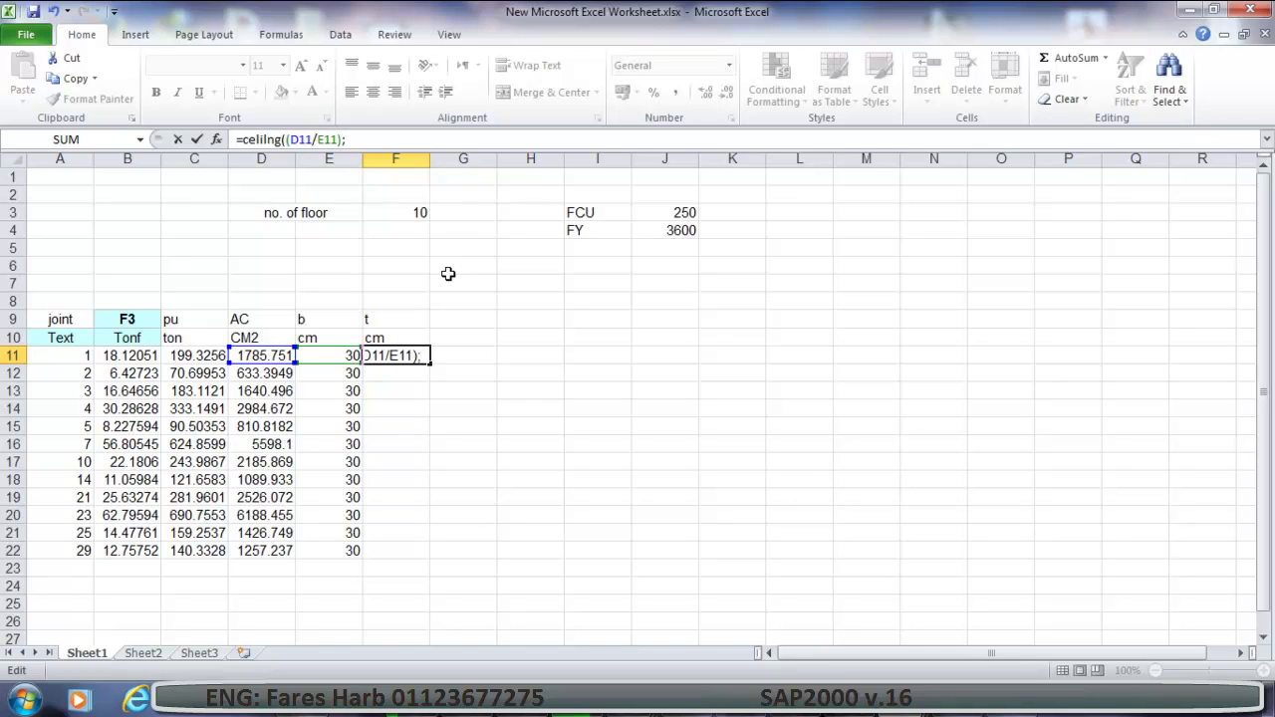
{"action": "type", "text": "5)"}
{"action": "key", "text": "Return"}
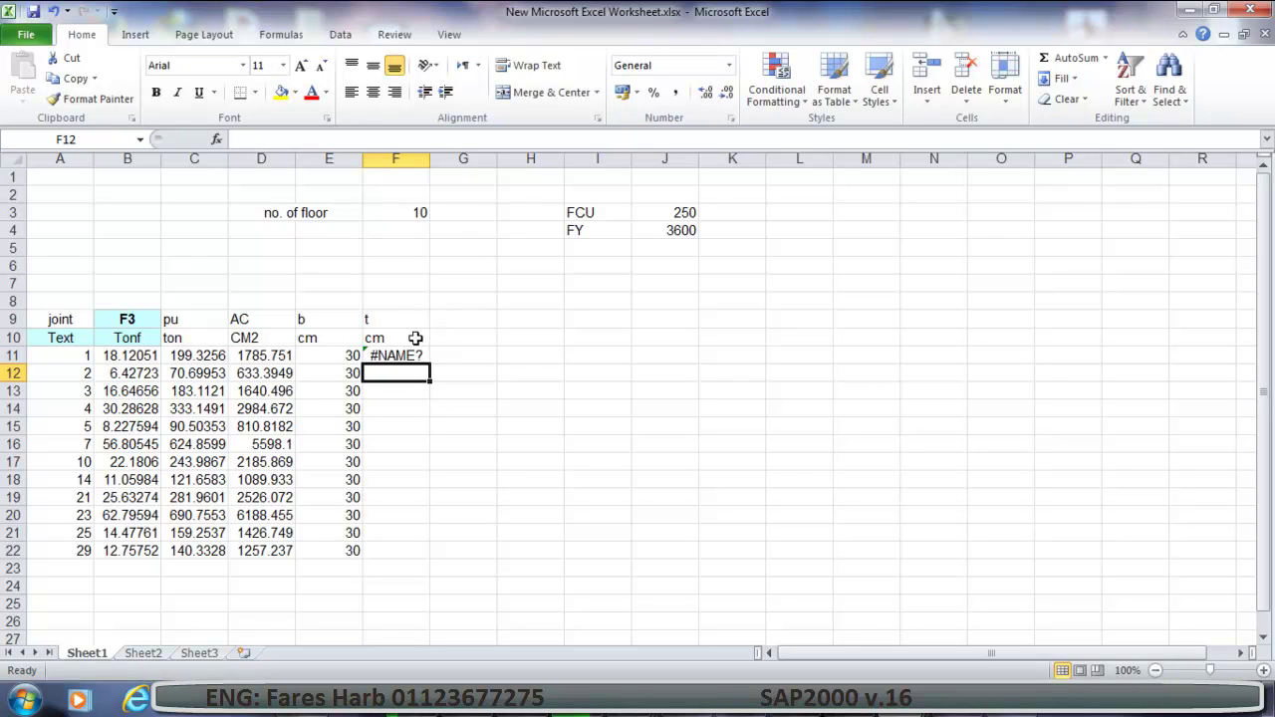
{"action": "left_click", "coordinate": [387, 357]}
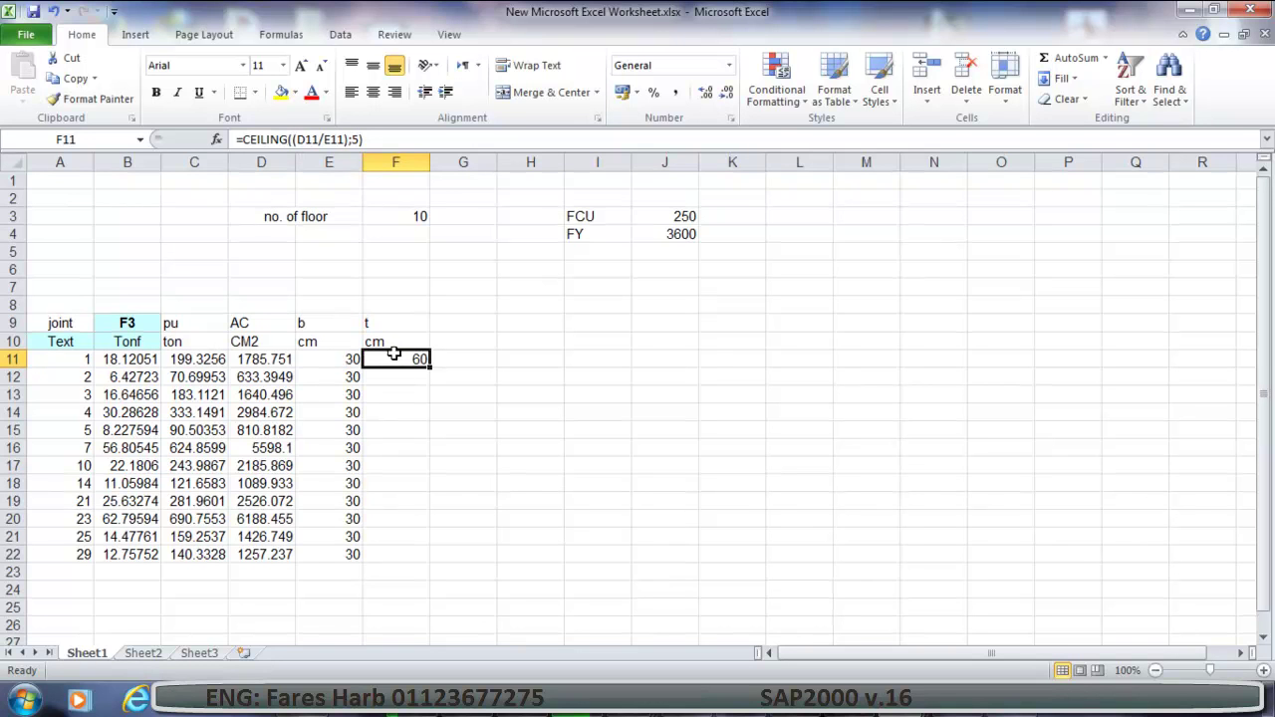
Copy the CEILING formula from F11 down through F22.
{"action": "key", "text": "Down"}
{"action": "key", "text": "Down"}
{"action": "left_click", "coordinate": [395, 362]}
{"action": "left_click_drag", "start_coordinate": [429, 367], "coordinate": [444, 570]}
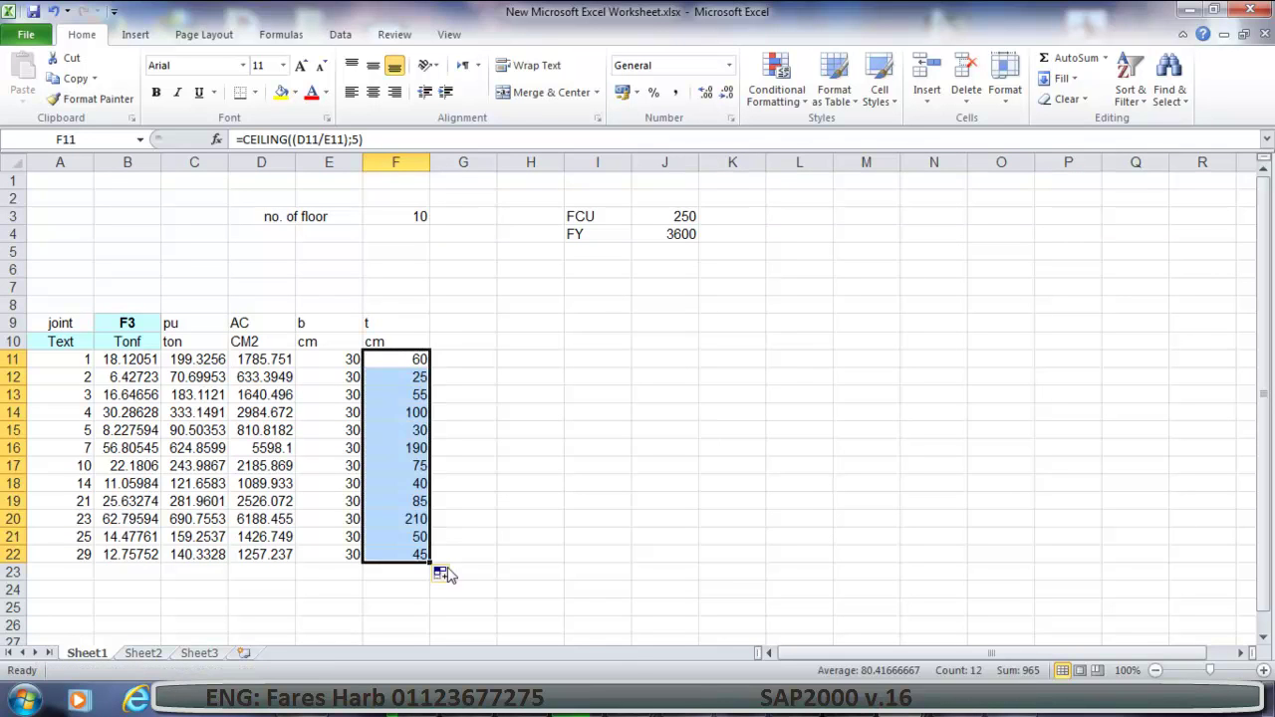
{"action": "left_click", "coordinate": [508, 430]}
Apply a minimum t of 30 in F11 by changing its formula to =MAX(CEILING((D11/E11);5);30).
{"action": "left_click", "coordinate": [389, 374]}
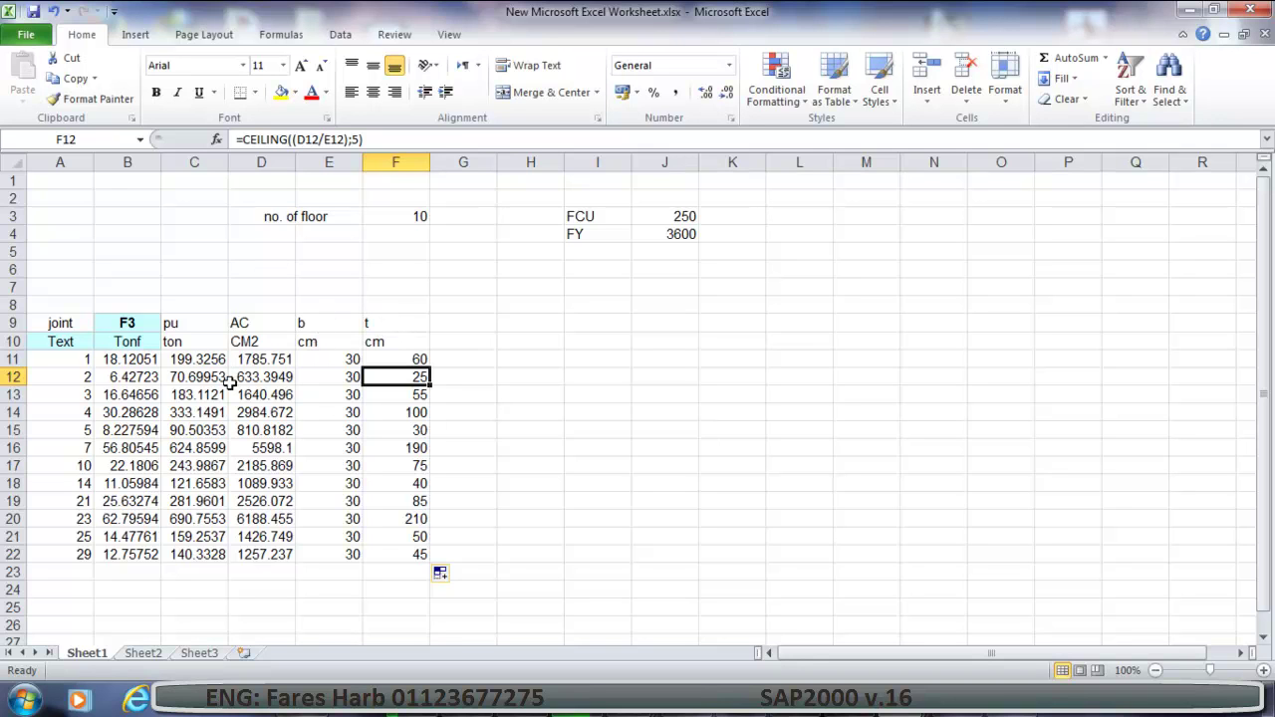
{"action": "left_click", "coordinate": [240, 139]}
{"action": "key", "text": "Escape"}
{"action": "key", "text": "Up"}
{"action": "key", "text": "F2"}
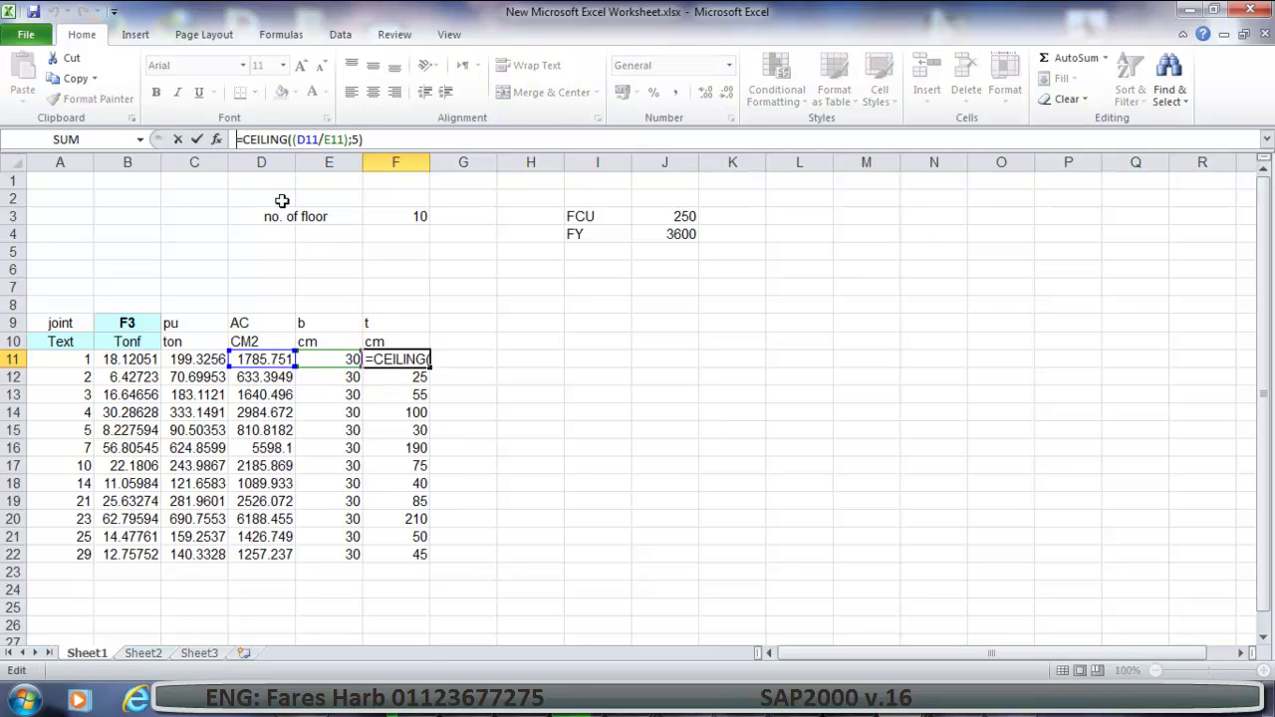
{"action": "left_click", "coordinate": [242, 139]}
{"action": "type", "text": "ma"}
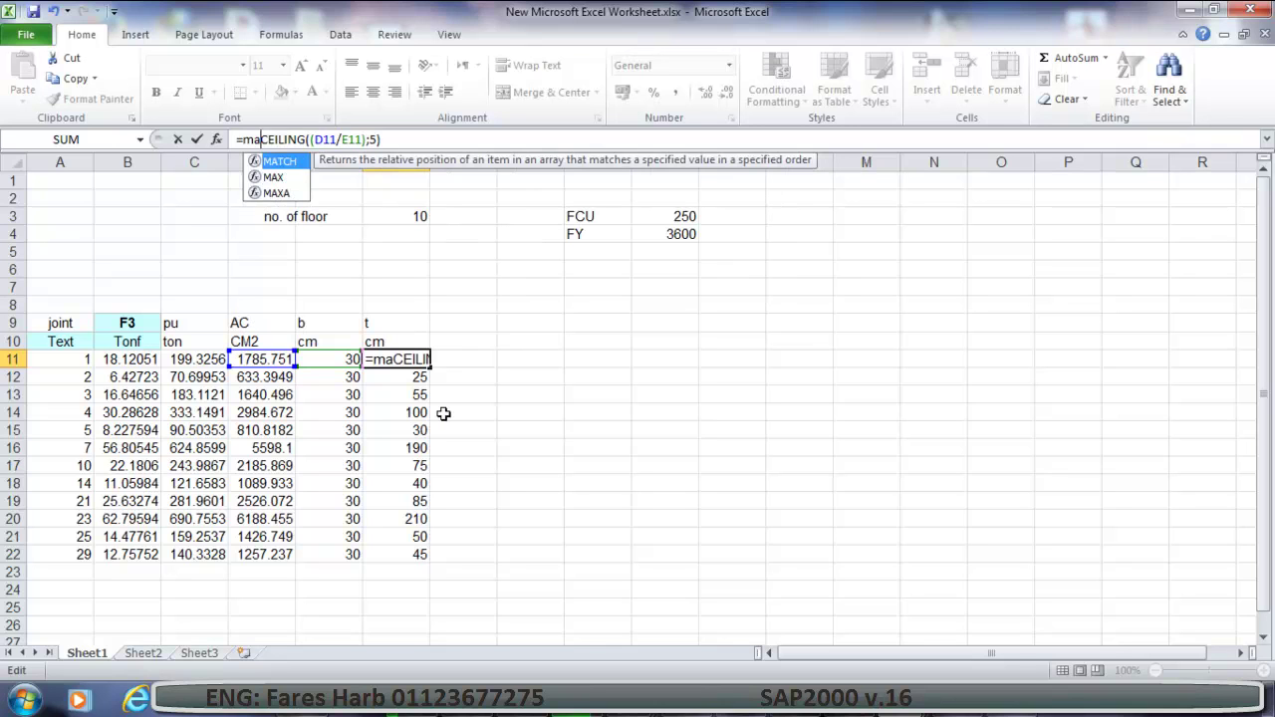
{"action": "type", "text": "x("}
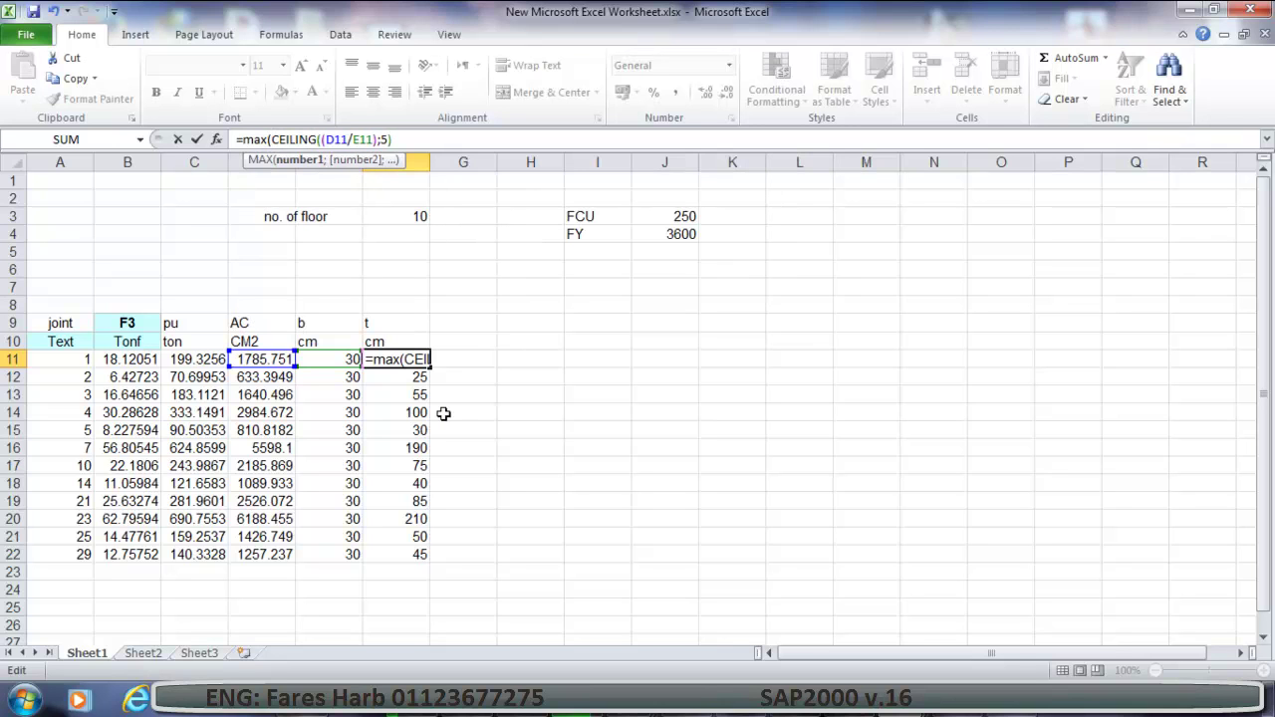
{"action": "key", "text": "Right"}
{"action": "key", "text": "Right"}
{"action": "key", "text": "Right"}
{"action": "key", "text": "Right"}
{"action": "key", "text": "Right"}
{"action": "key", "text": "Right"}
{"action": "key", "text": "Right"}
{"action": "key", "text": "Right"}
{"action": "key", "text": "Right"}
{"action": "key", "text": "Right"}
{"action": "key", "text": "Right"}
{"action": "key", "text": "Right"}
{"action": "key", "text": "Right"}
{"action": "key", "text": "Right"}
{"action": "key", "text": "Right"}
{"action": "key", "text": "Right"}
{"action": "key", "text": "Right"}
{"action": "key", "text": "Right"}
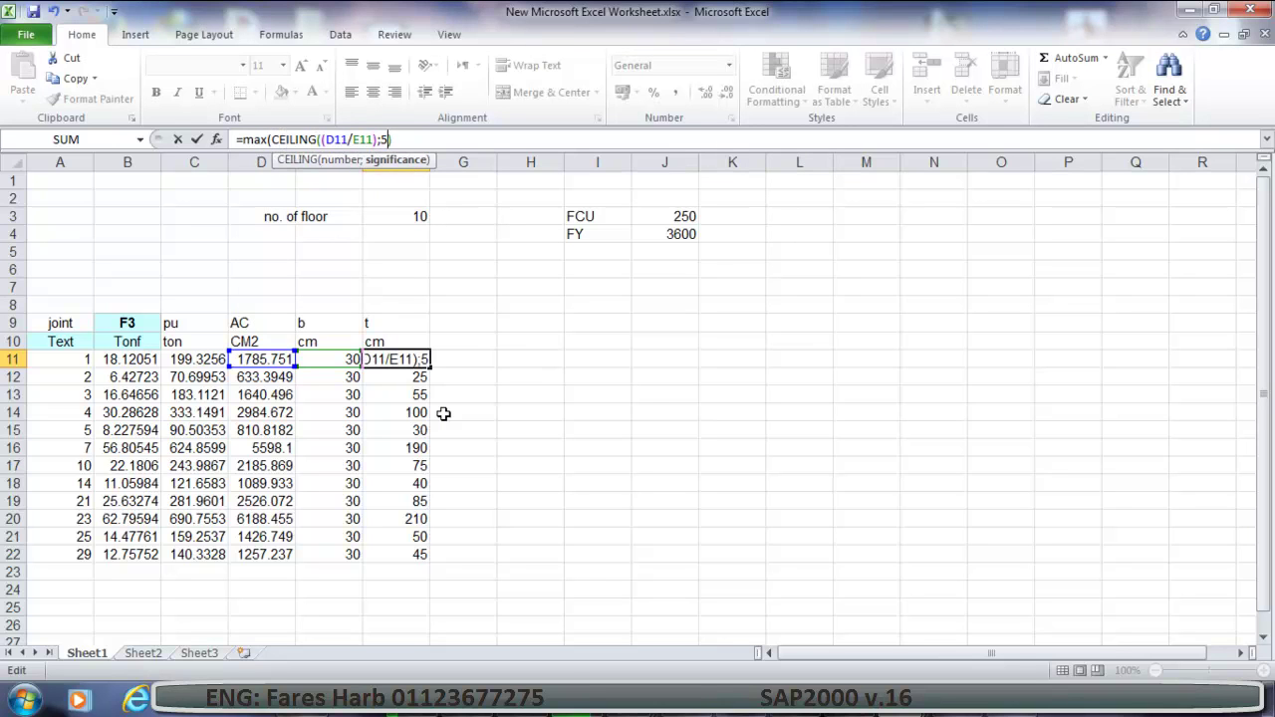
{"action": "key", "text": "Right"}
{"action": "key", "text": "Right"}
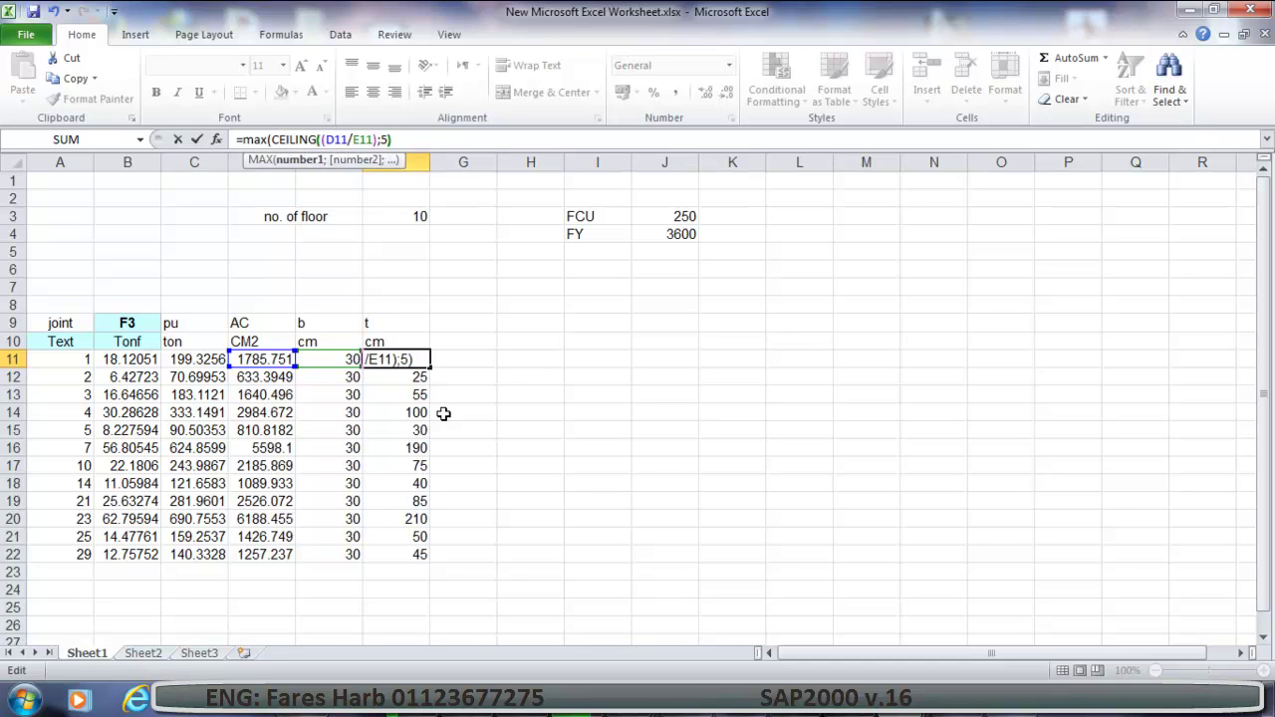
{"action": "type", "text": ";30"}
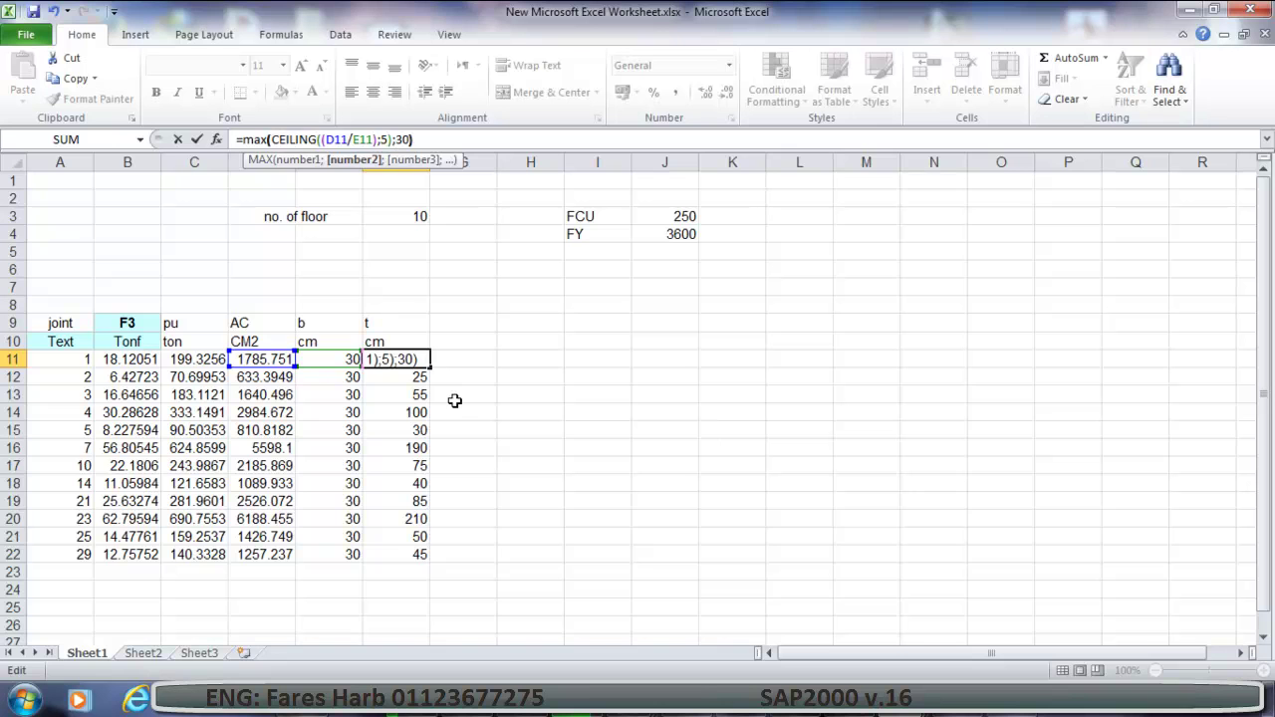
{"action": "key", "text": "Return"}
Copy the MAX formula from F11 down through F22 and check the formula in F12.
{"action": "left_click", "coordinate": [399, 343]}
{"action": "left_click", "coordinate": [402, 360]}
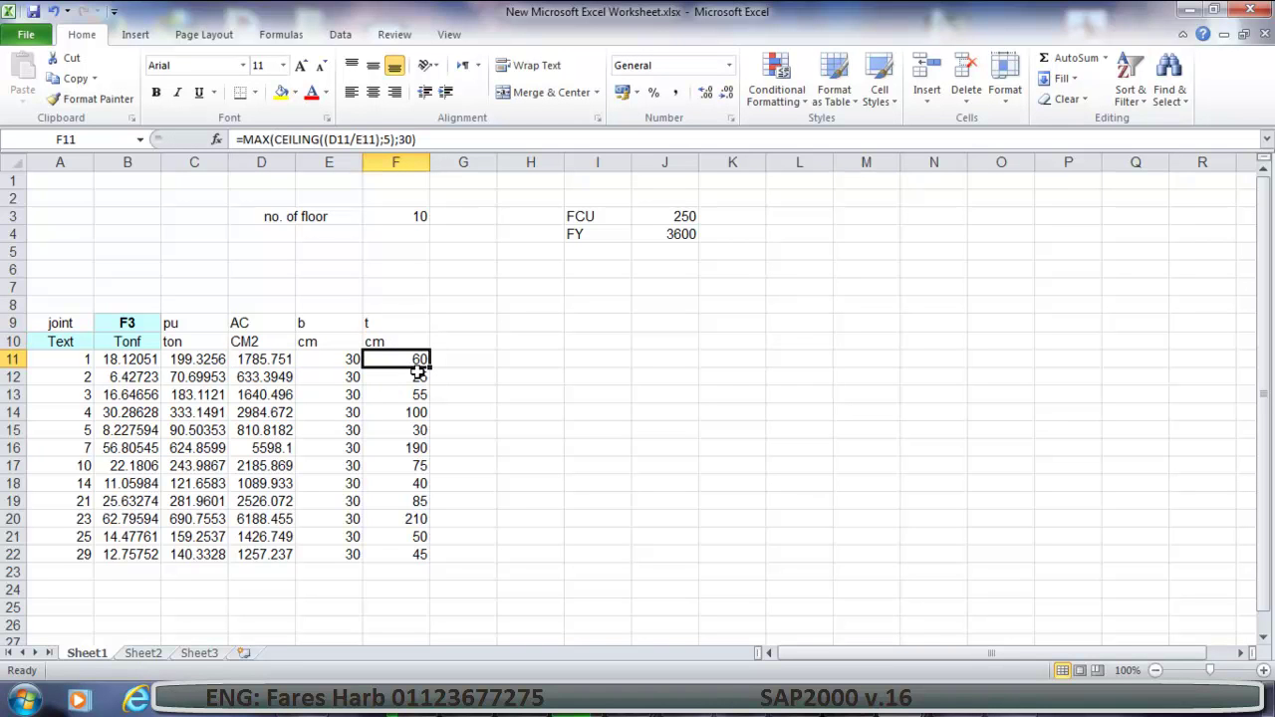
{"action": "left_click_drag", "start_coordinate": [430, 366], "coordinate": [447, 555]}
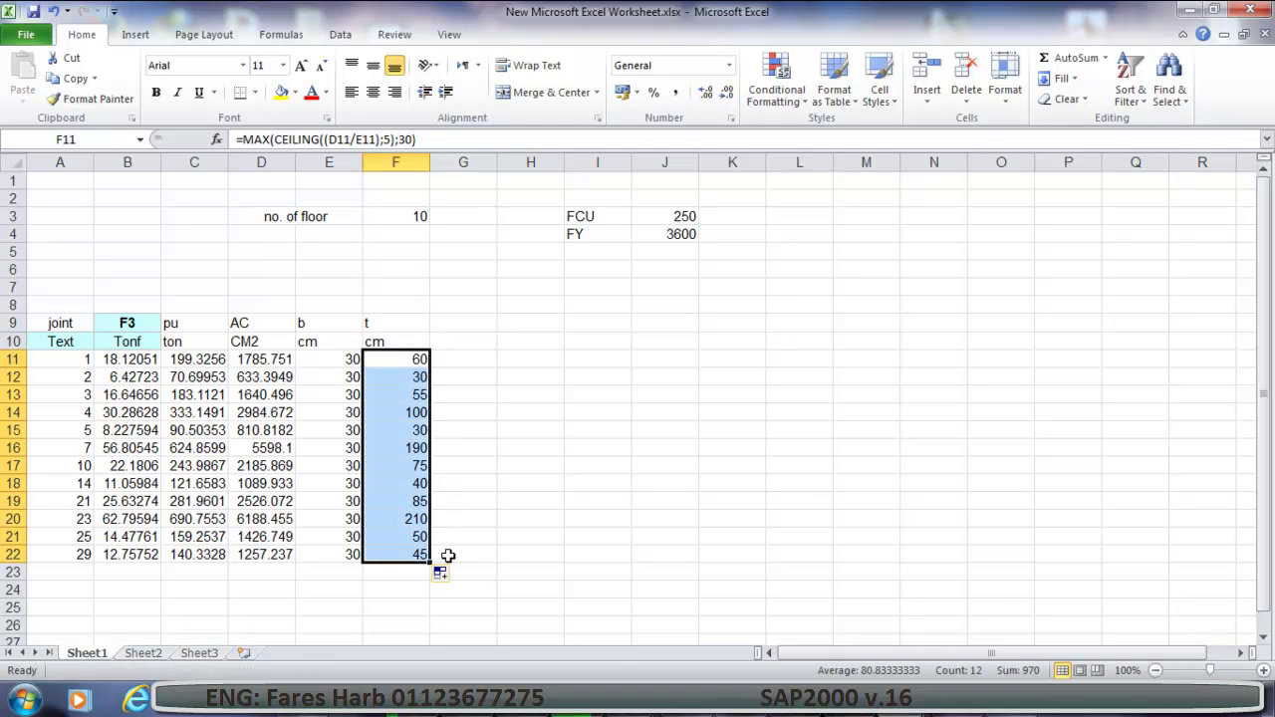
{"action": "left_click", "coordinate": [399, 376]}
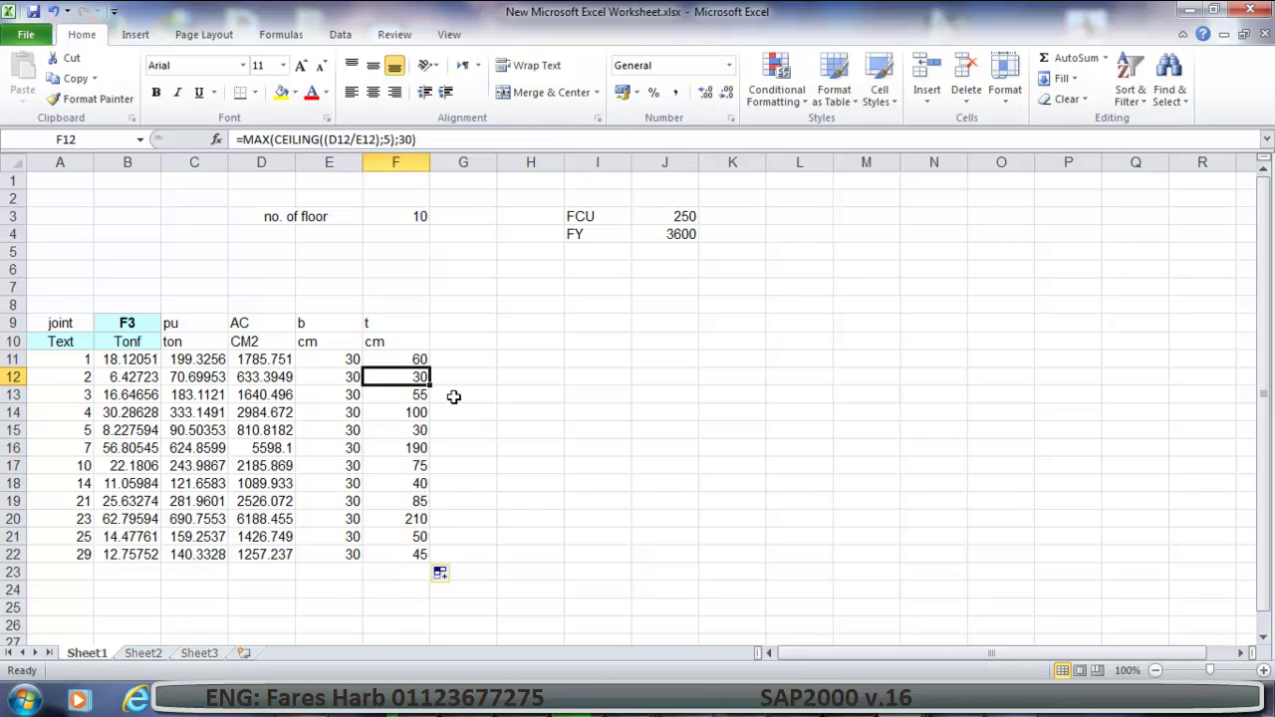
Add a column heading AS1 in G9.
{"action": "left_click", "coordinate": [459, 338]}
{"action": "left_click", "coordinate": [463, 323]}
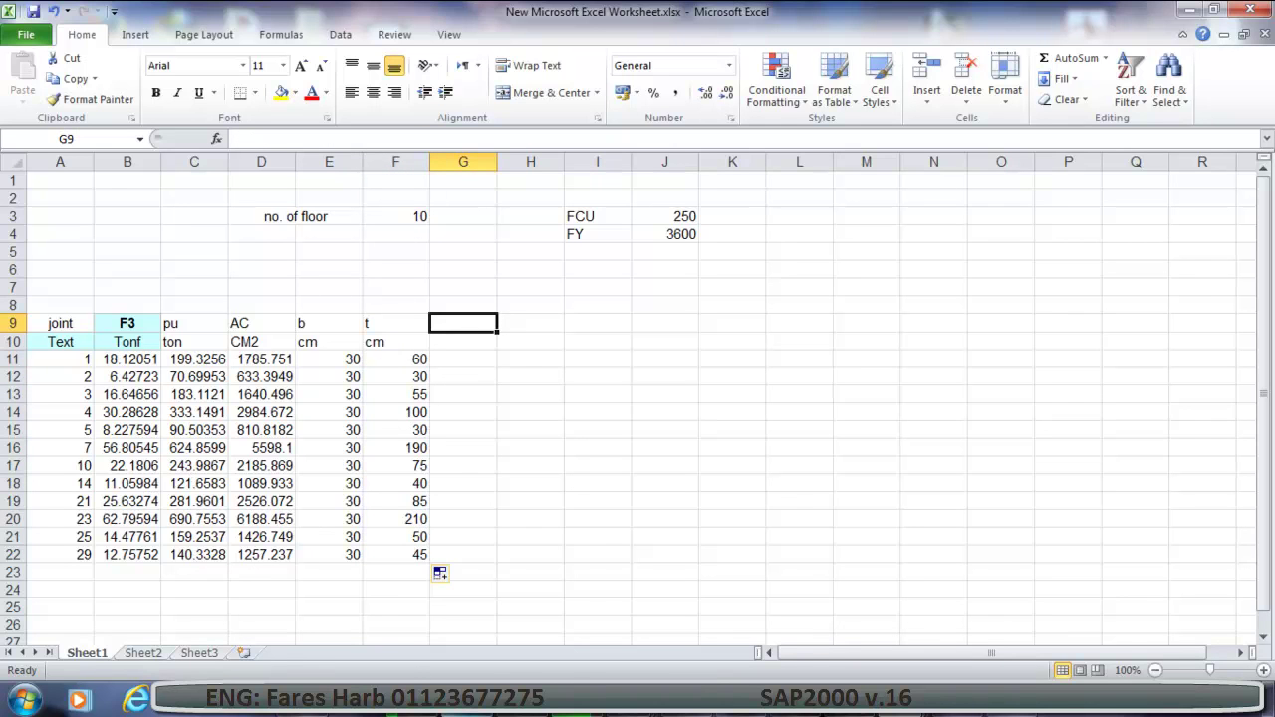
{"action": "mouse_move", "coordinate": [466, 703]}
{"action": "type", "text": "AS1"}
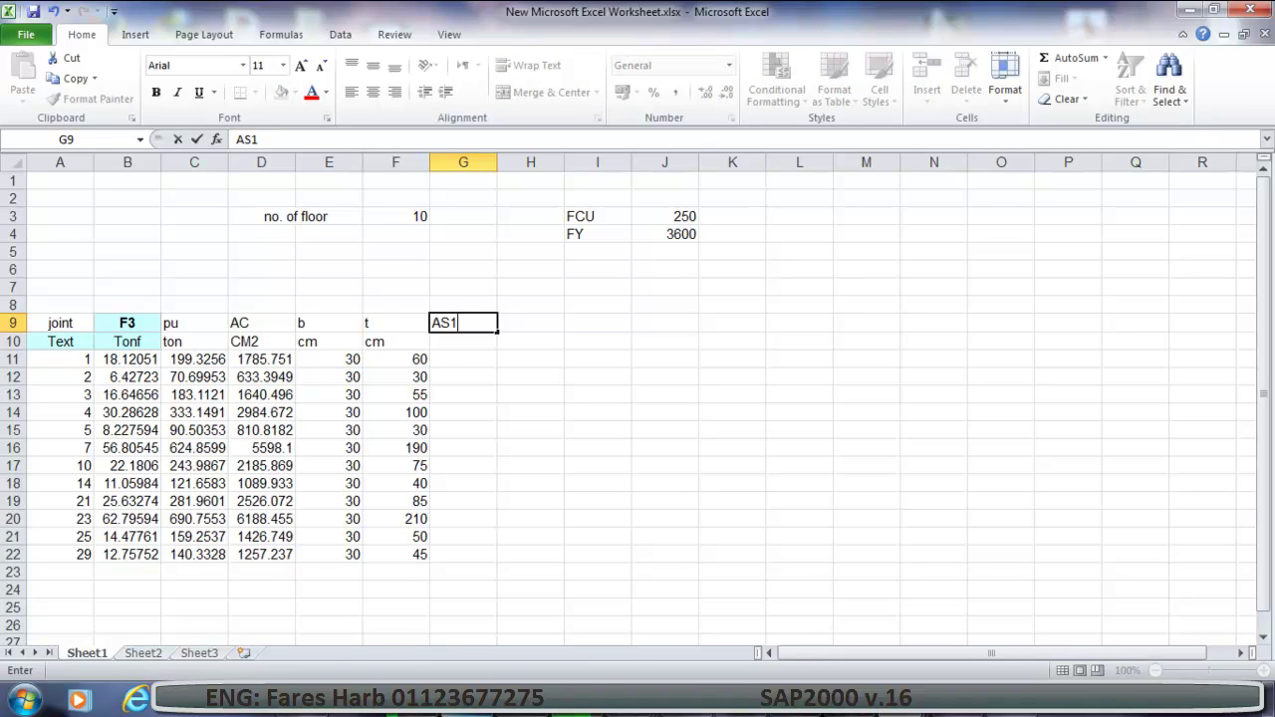
{"action": "key", "text": "Return"}
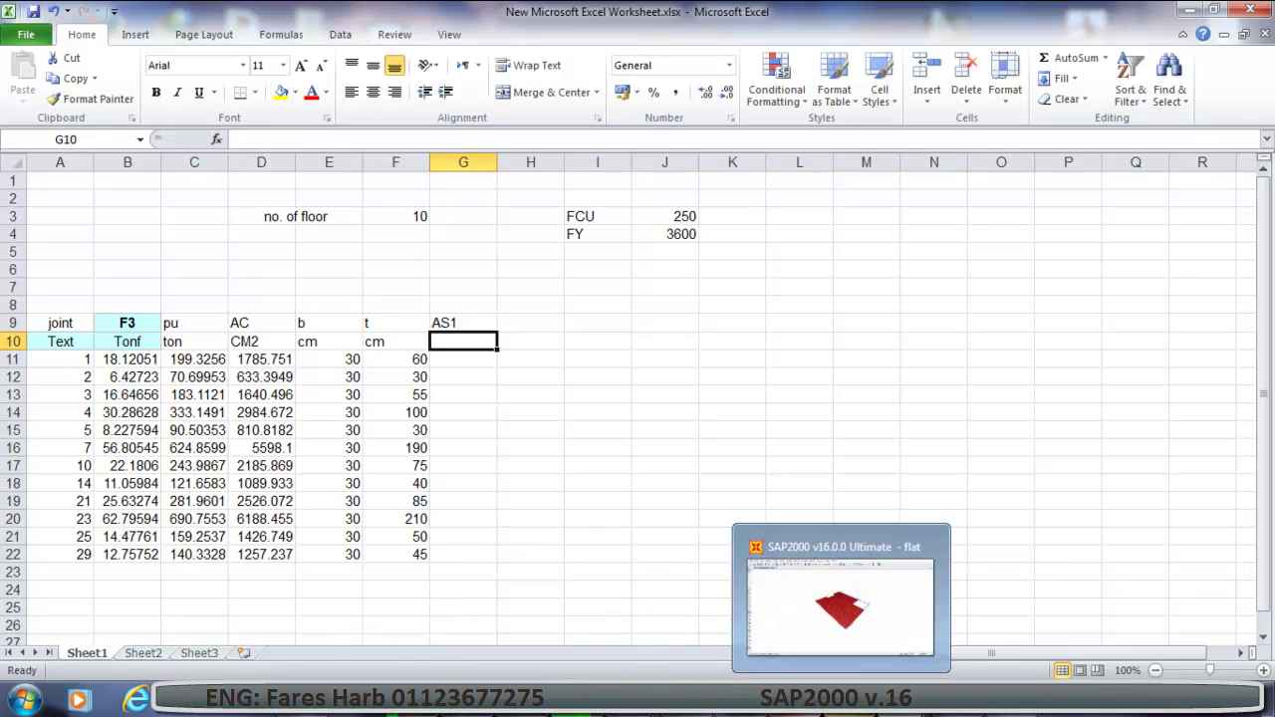
Consult the As formulas on the column design slide in PowerPoint, and return to Excel to enter the unit cm2 in G10.
{"action": "left_click", "coordinate": [840, 703]}
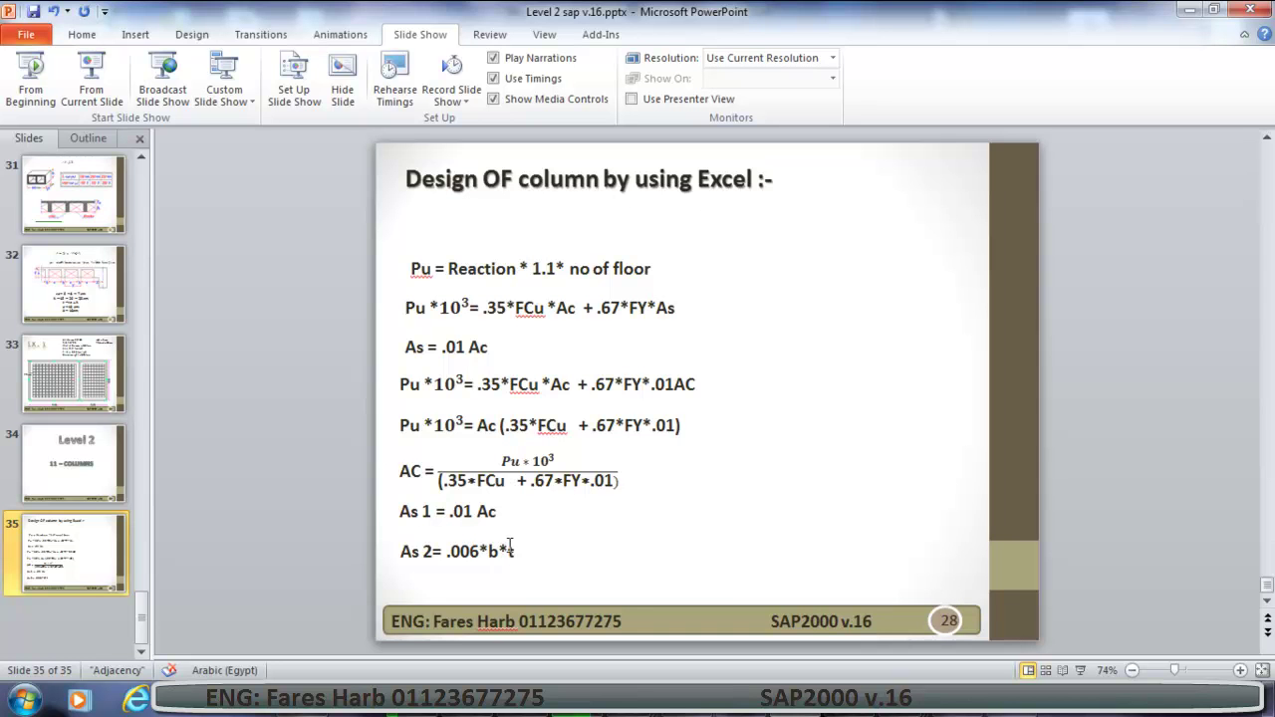
{"action": "left_click", "coordinate": [1185, 12]}
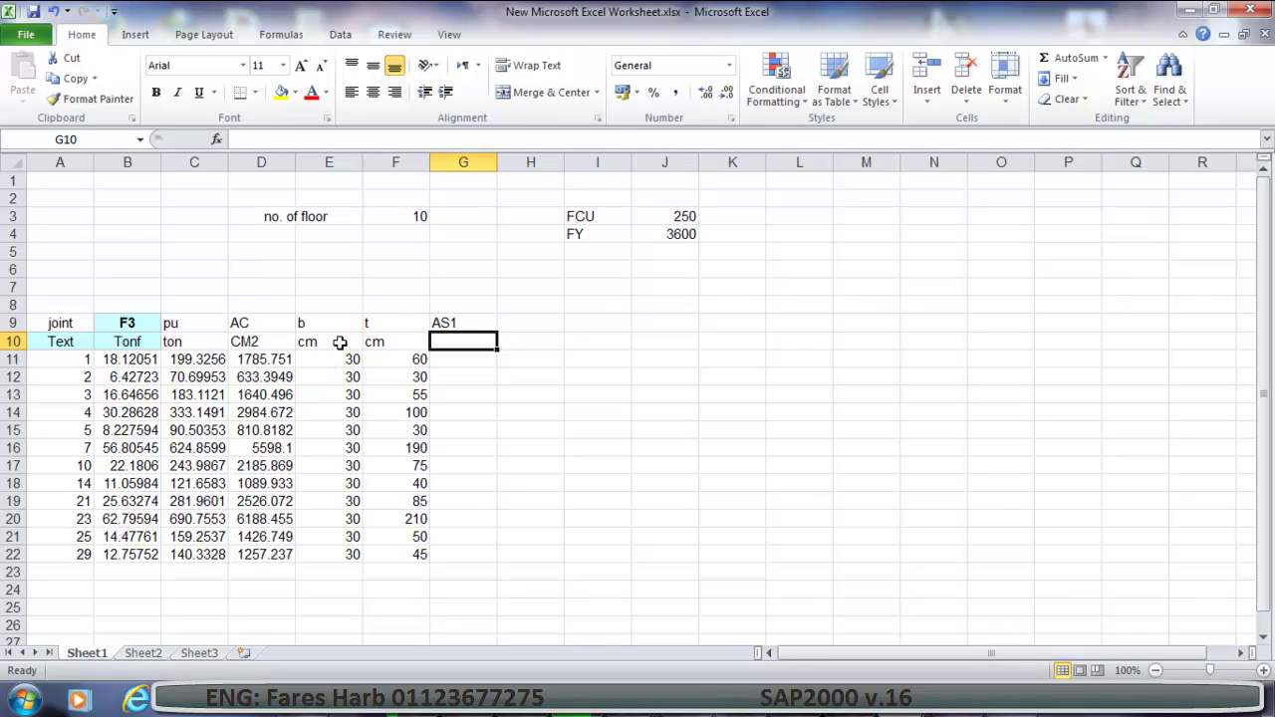
{"action": "left_click", "coordinate": [477, 355]}
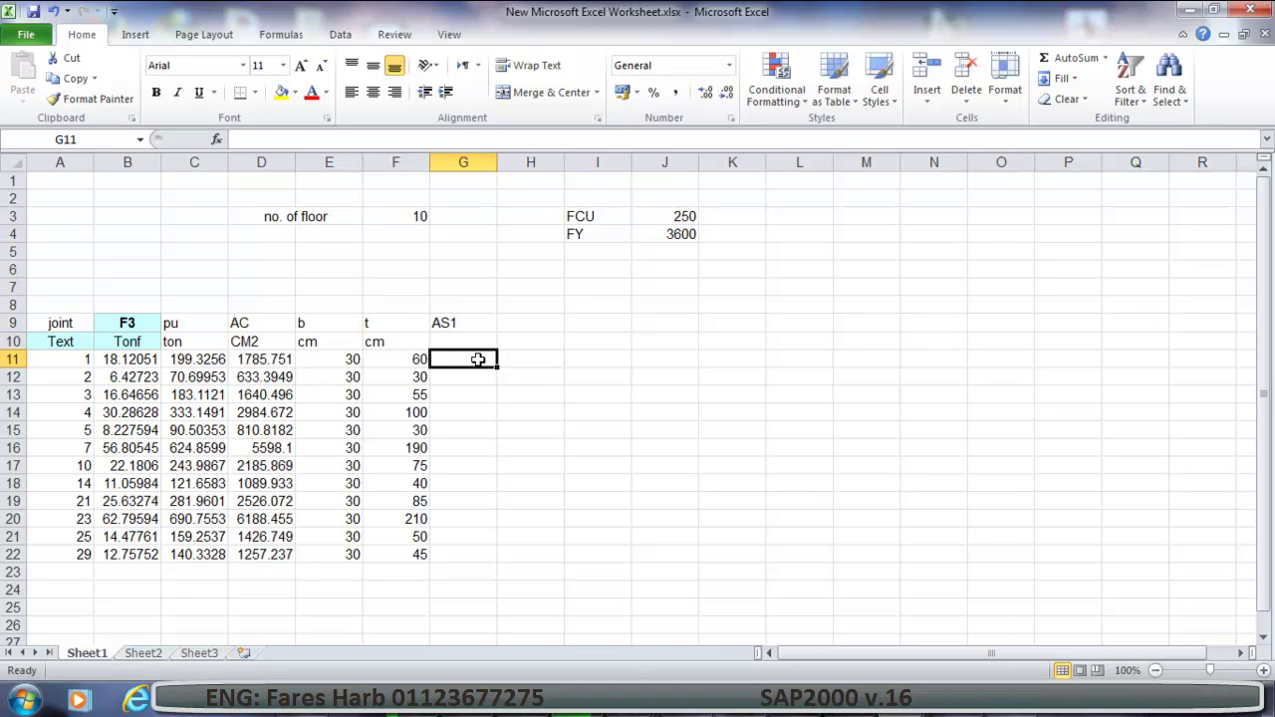
{"action": "left_click", "coordinate": [475, 338]}
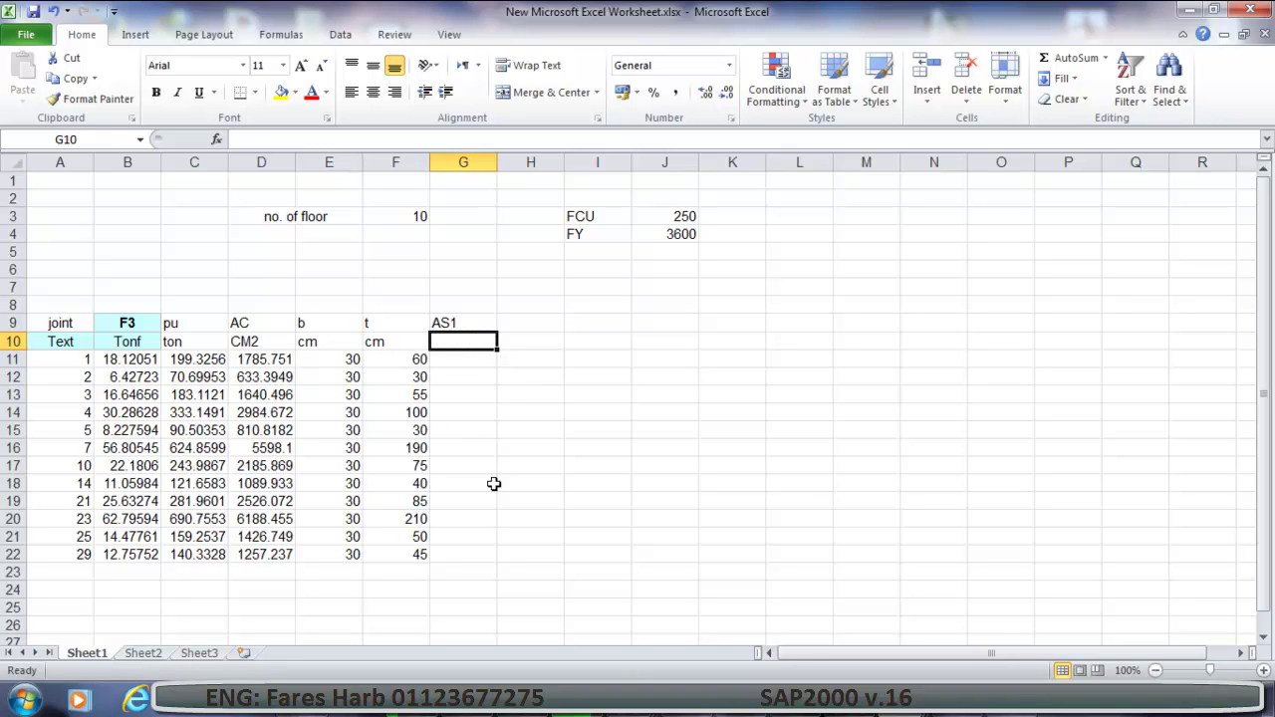
{"action": "type", "text": "cm2"}
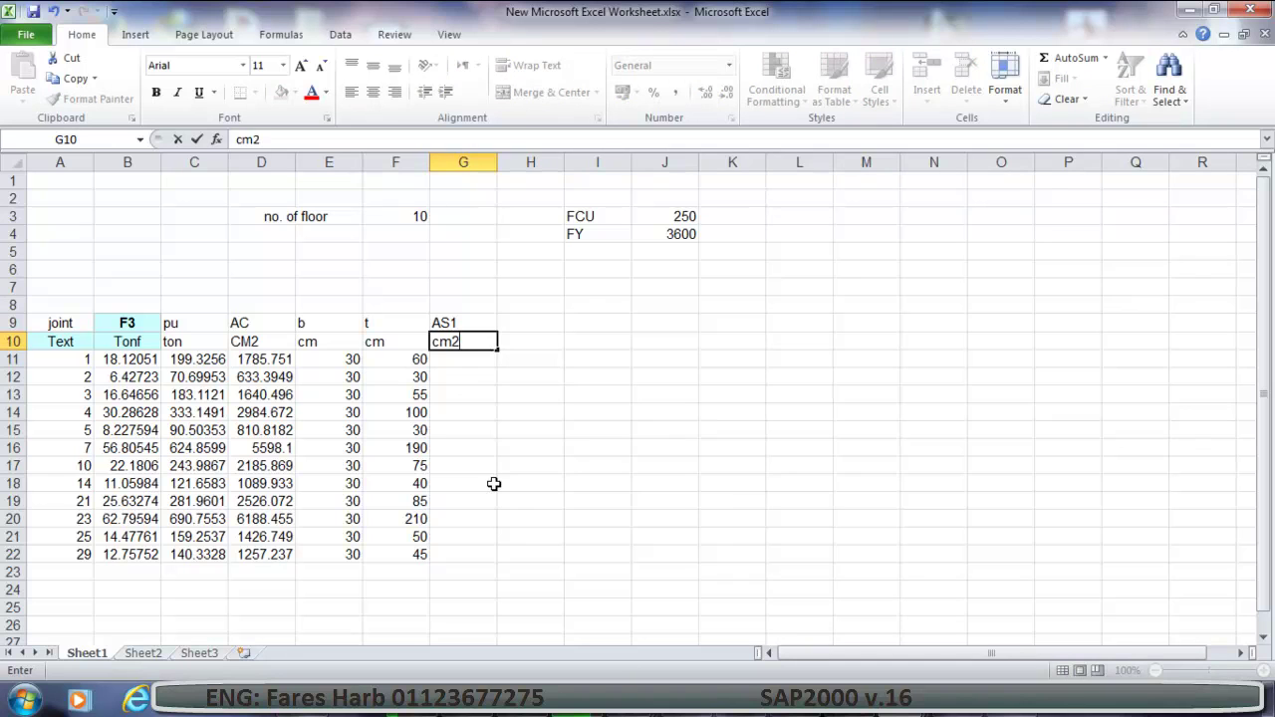
Enter the formula =(.01*D11) in G11 to calculate AS1 from AC for the first joint.
{"action": "left_click", "coordinate": [470, 365]}
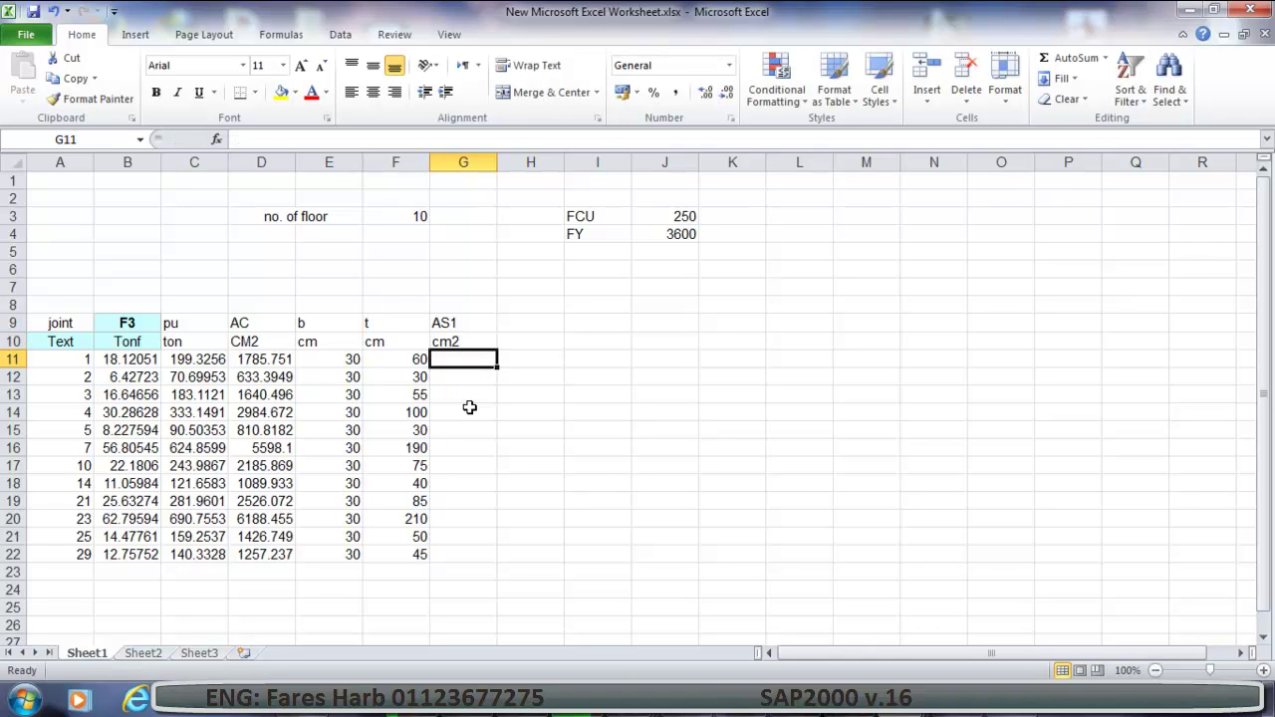
{"action": "type", "text": ".01"}
{"action": "key", "text": "BackSpace"}
{"action": "key", "text": "BackSpace"}
{"action": "key", "text": "BackSpace"}
{"action": "type", "text": "="}
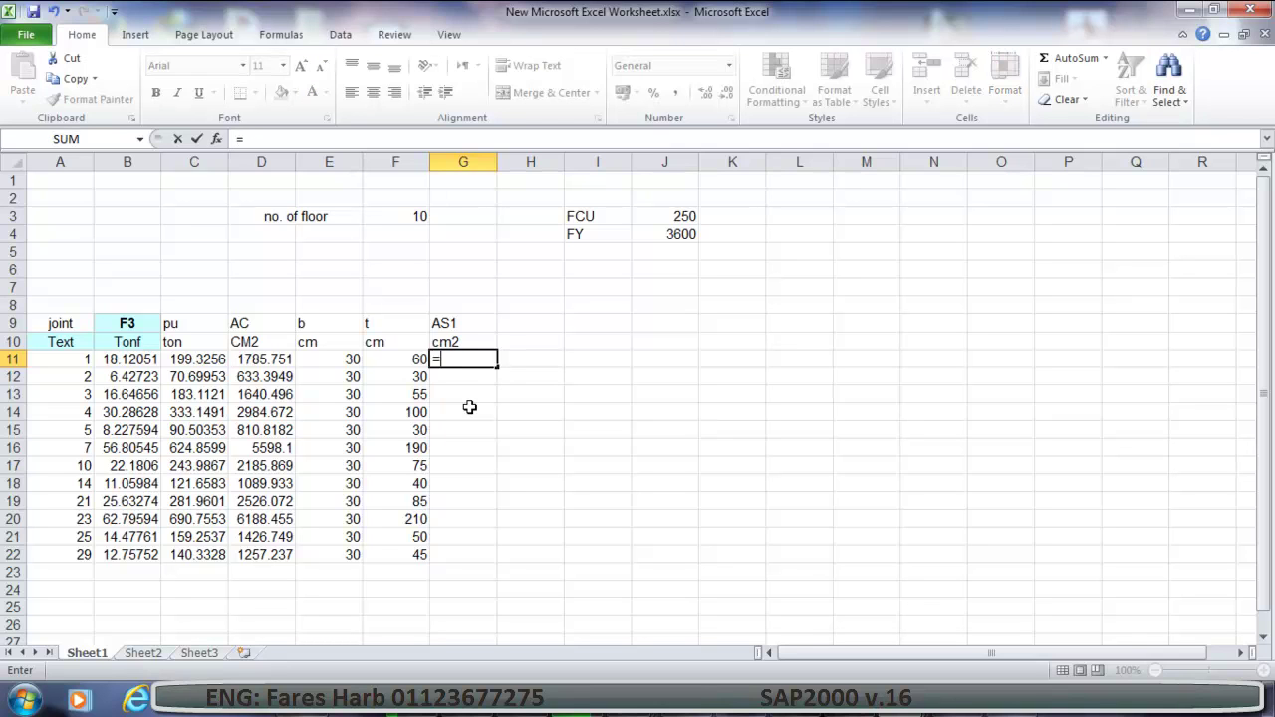
{"action": "type", "text": "(.01*"}
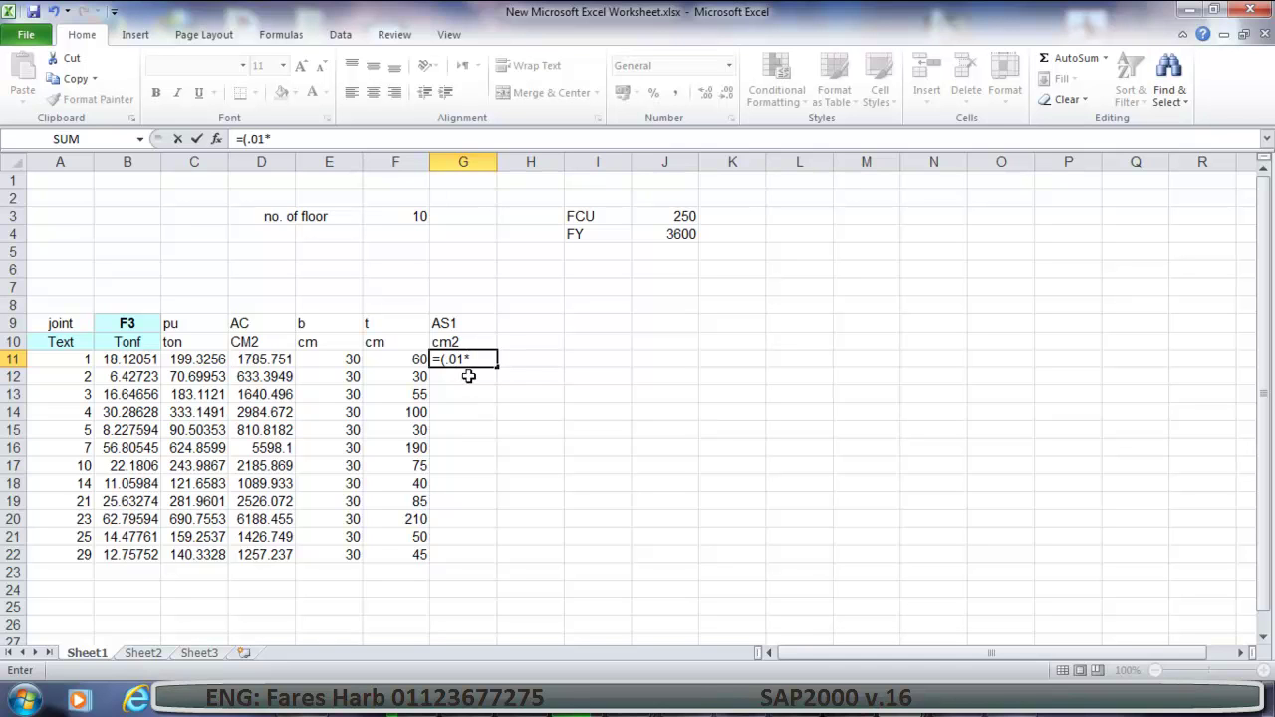
{"action": "left_click", "coordinate": [265, 362]}
{"action": "type", "text": ")"}
{"action": "key", "text": "Return"}
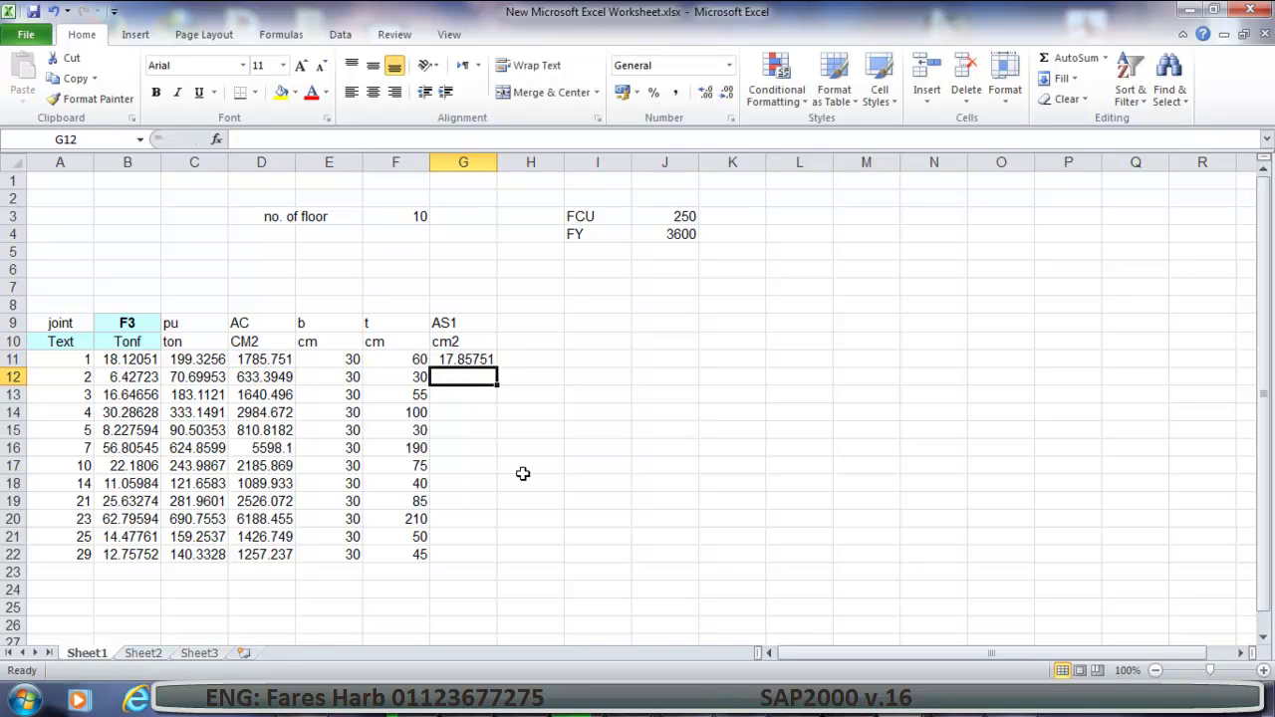
Copy the AS1 formula from G11 down through G22.
{"action": "left_click", "coordinate": [473, 359]}
{"action": "left_click_drag", "start_coordinate": [496, 368], "coordinate": [504, 558]}
{"action": "left_click", "coordinate": [581, 444]}
Add a column heading AS2 in H9 with the unit cm2 in H10.
{"action": "left_click", "coordinate": [538, 324]}
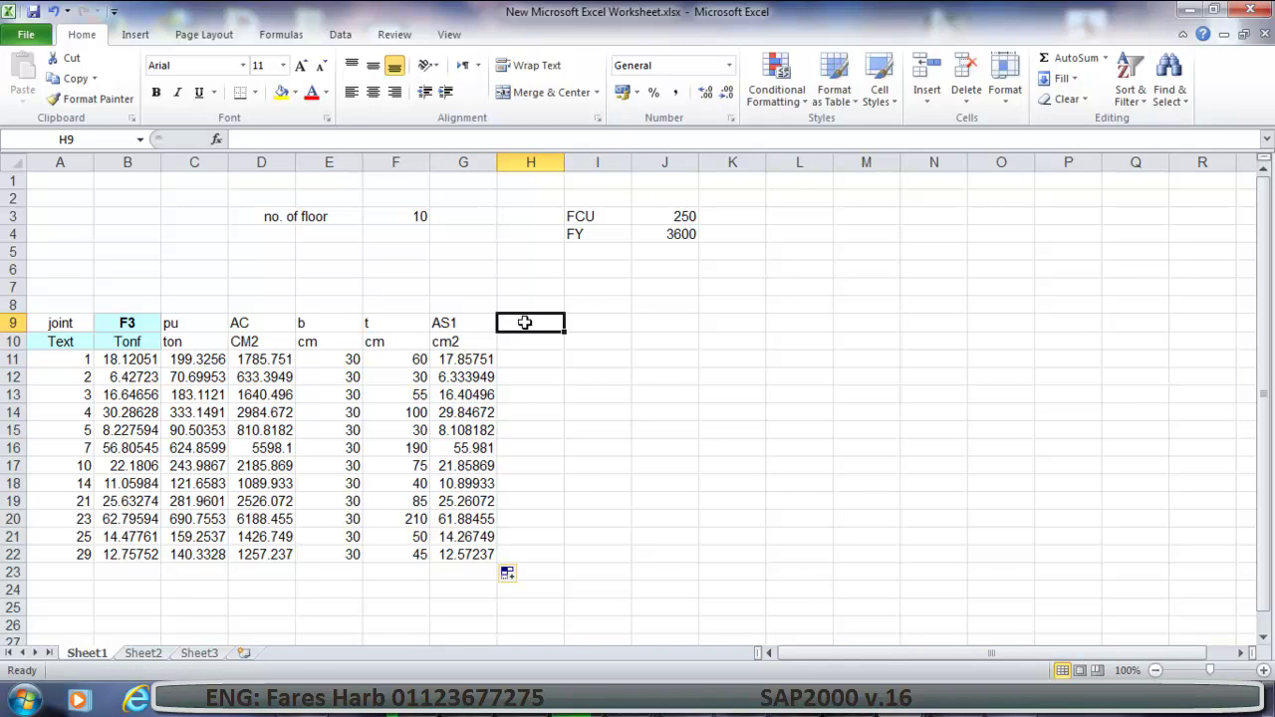
{"action": "type", "text": "AS2"}
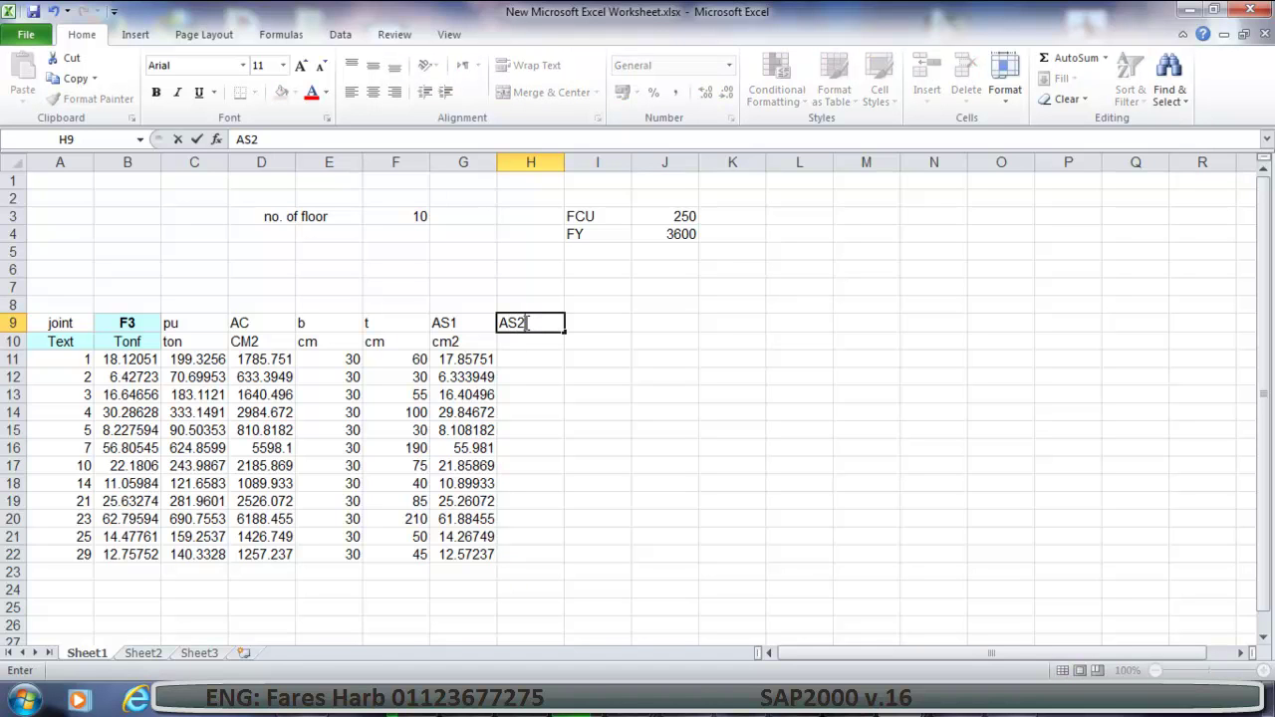
{"action": "key", "text": "Return"}
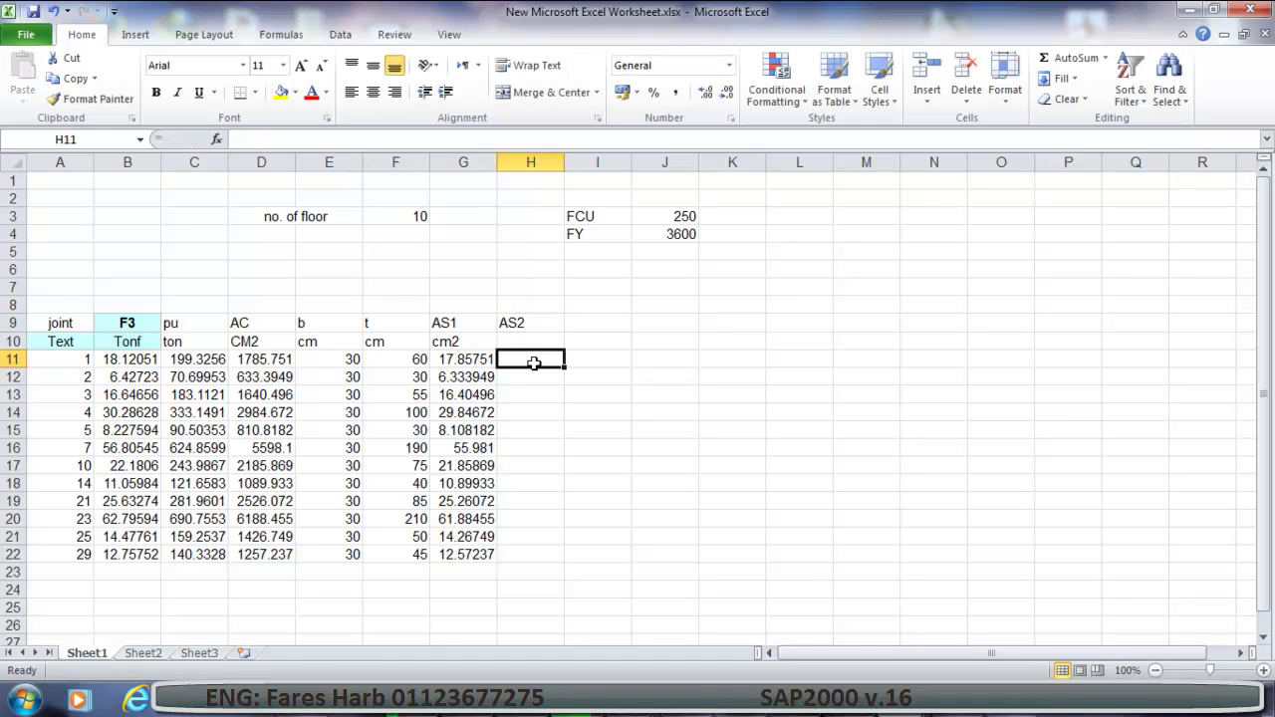
{"action": "type", "text": "cm2"}
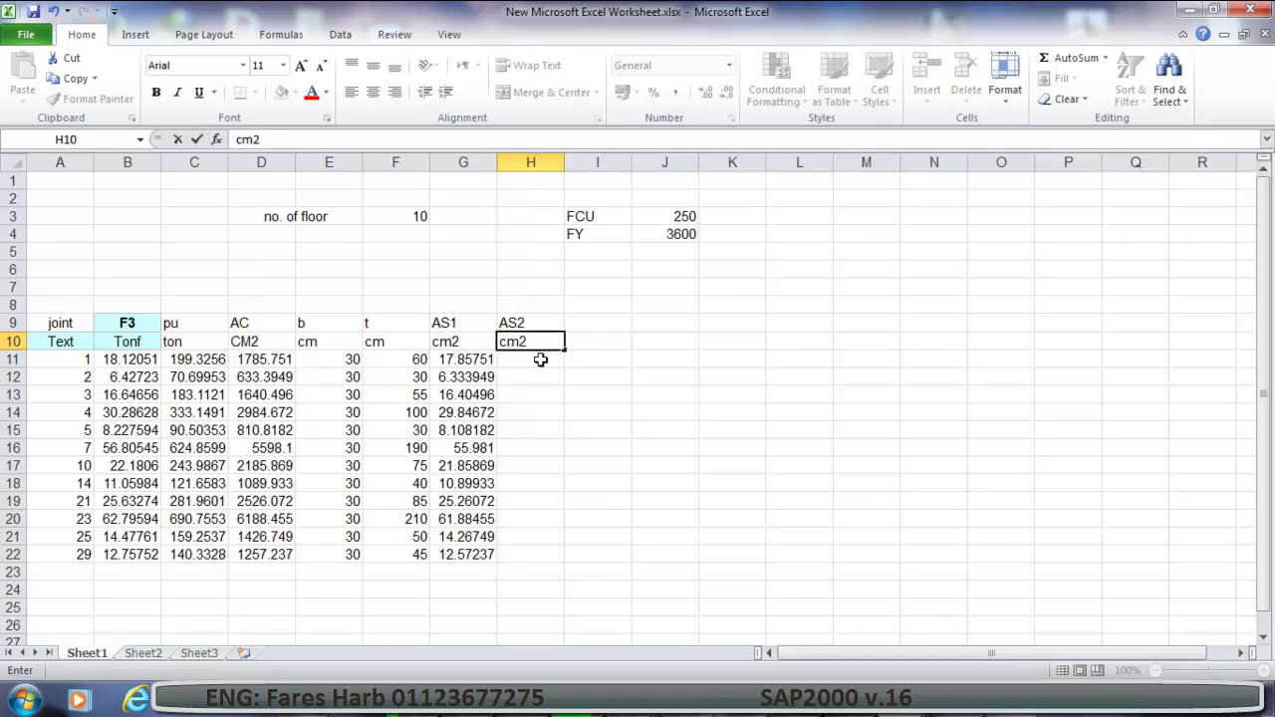
{"action": "key", "text": "Return"}
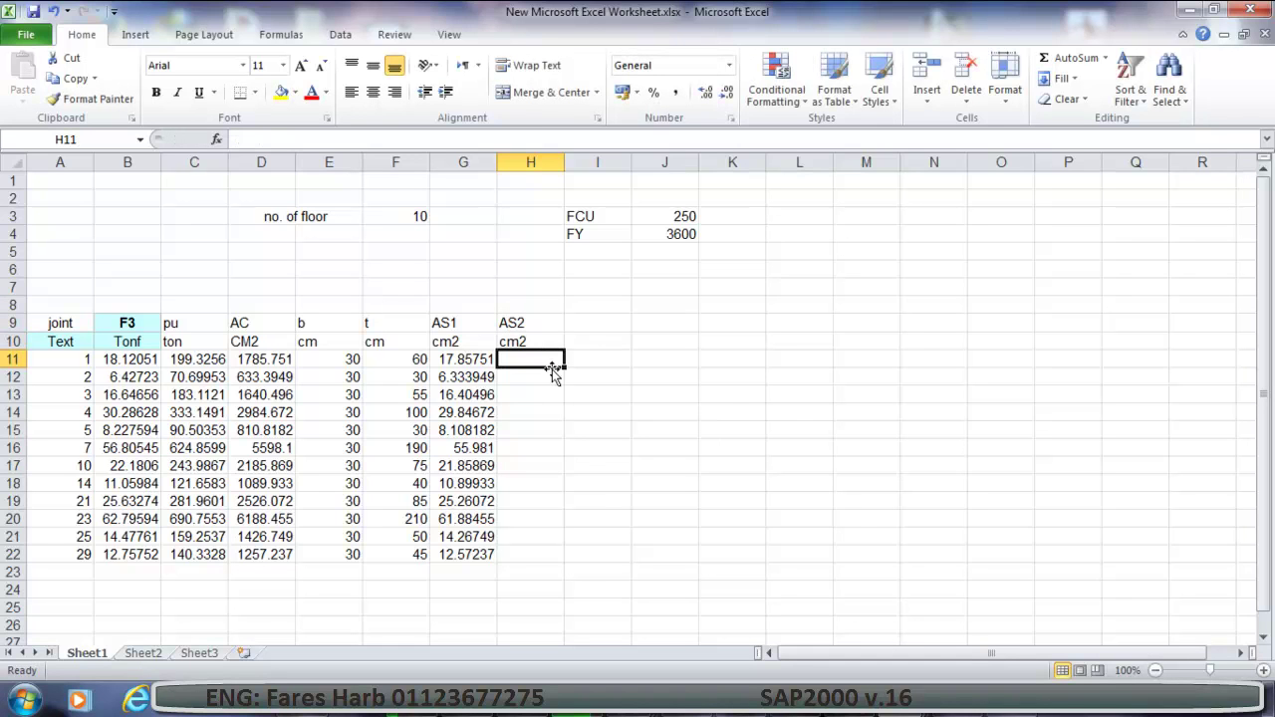
Enter the formula =(.006*E11*F11) in H11 to calculate AS2 from b and t for the first joint.
{"action": "type", "text": "=(.006*"}
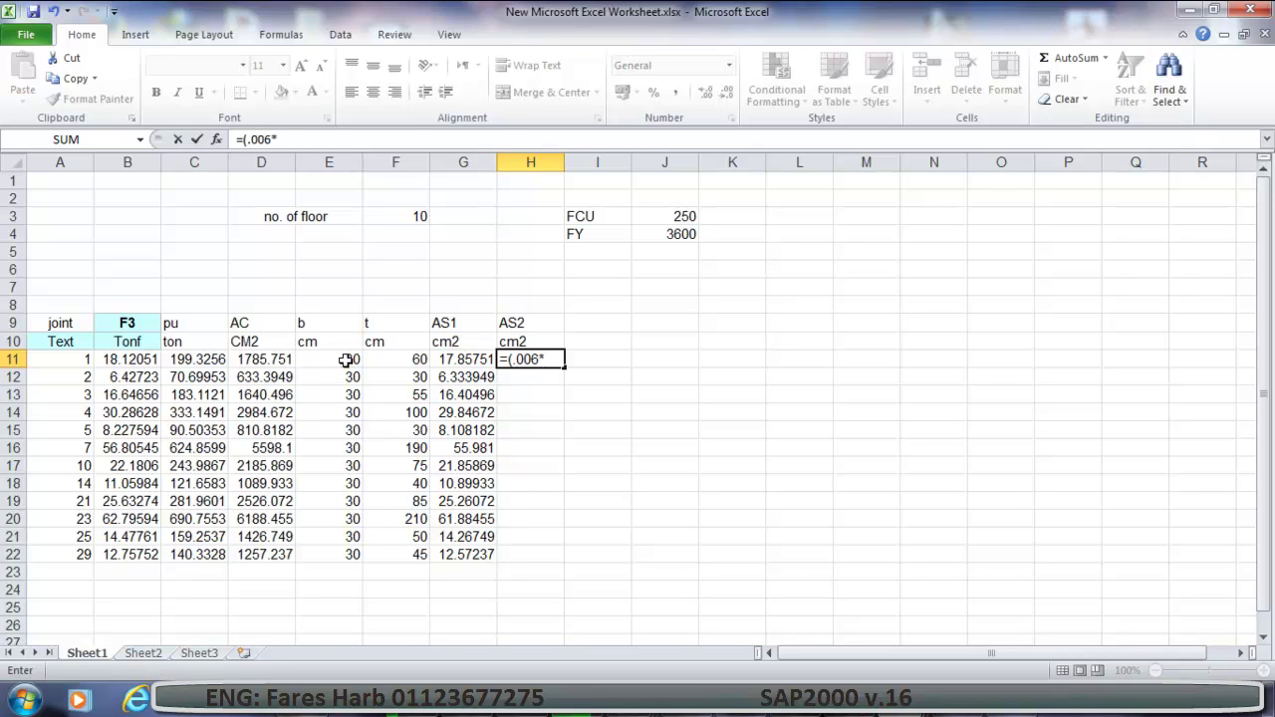
{"action": "left_click", "coordinate": [344, 360]}
{"action": "type", "text": "*"}
{"action": "left_click", "coordinate": [415, 361]}
{"action": "type", "text": ")"}
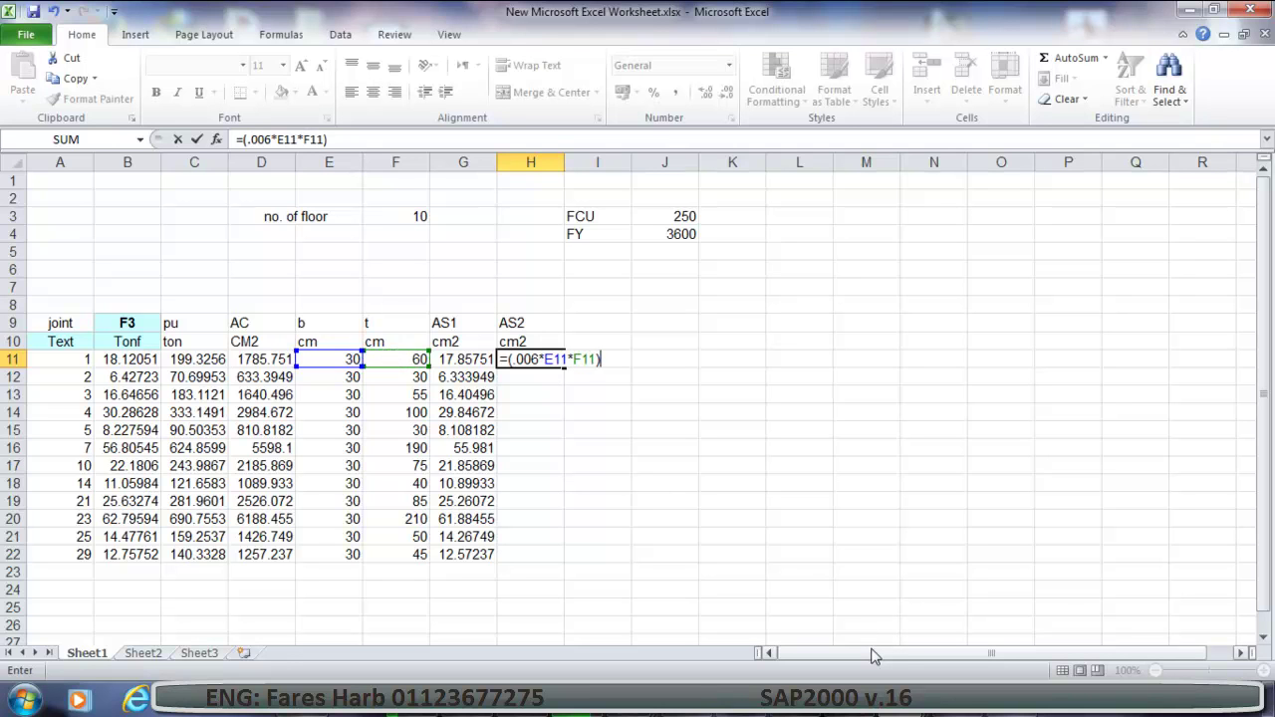
{"action": "key", "text": "Return"}
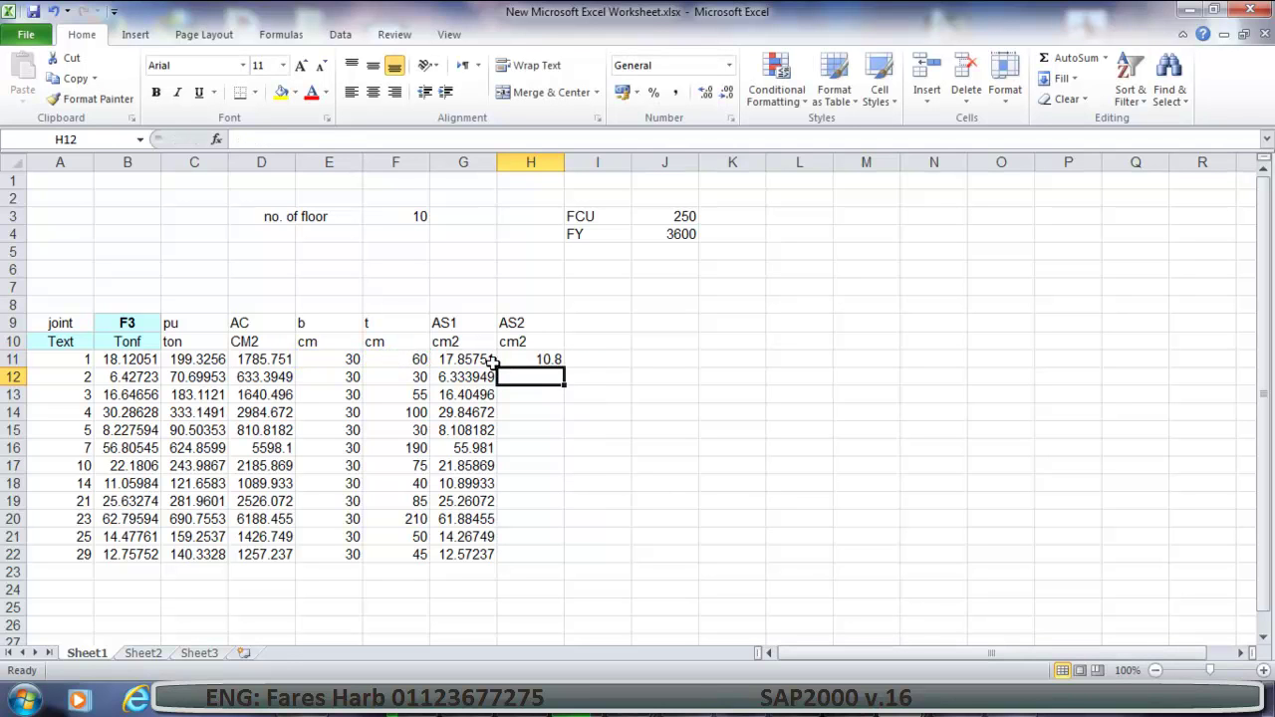
Copy the AS2 formula from H11 down through H22.
{"action": "left_click", "coordinate": [564, 366]}
{"action": "left_click_drag", "start_coordinate": [564, 369], "coordinate": [577, 554]}
{"action": "left_click", "coordinate": [649, 445]}
{"action": "left_click", "coordinate": [618, 361]}
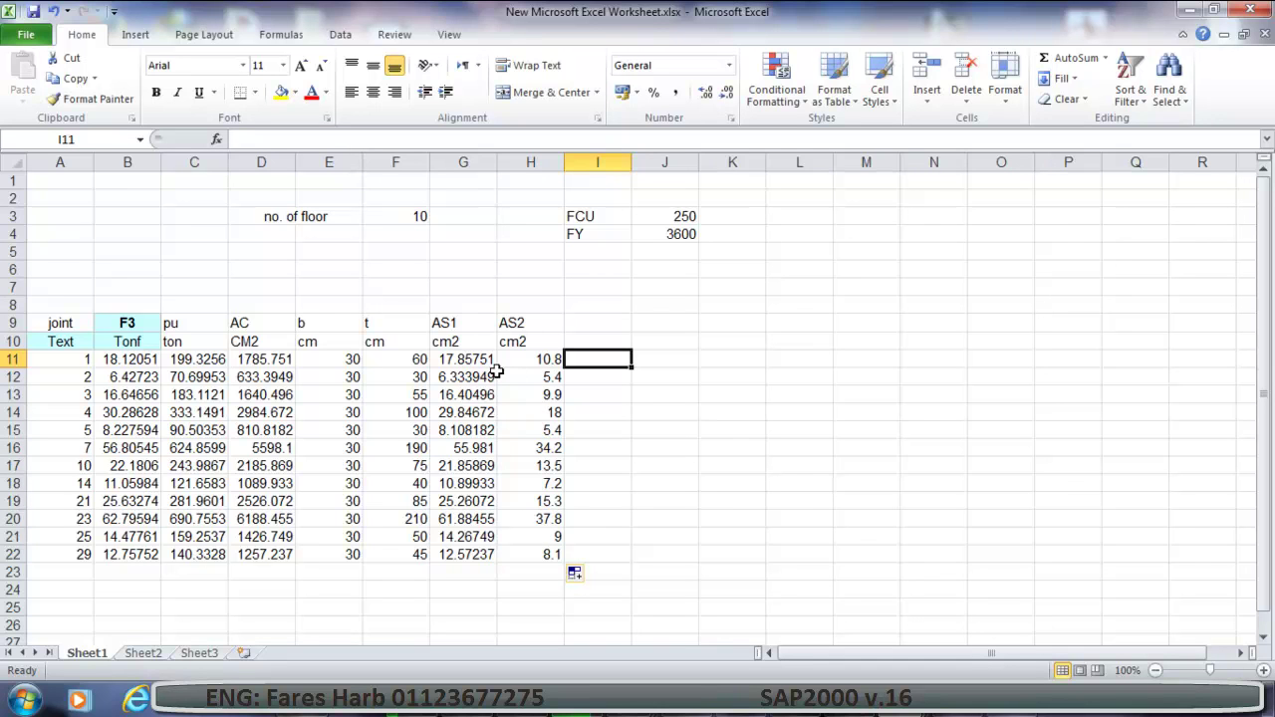
Add a column heading As max in I9 with the unit cm2 in I10.
{"action": "left_click", "coordinate": [595, 327]}
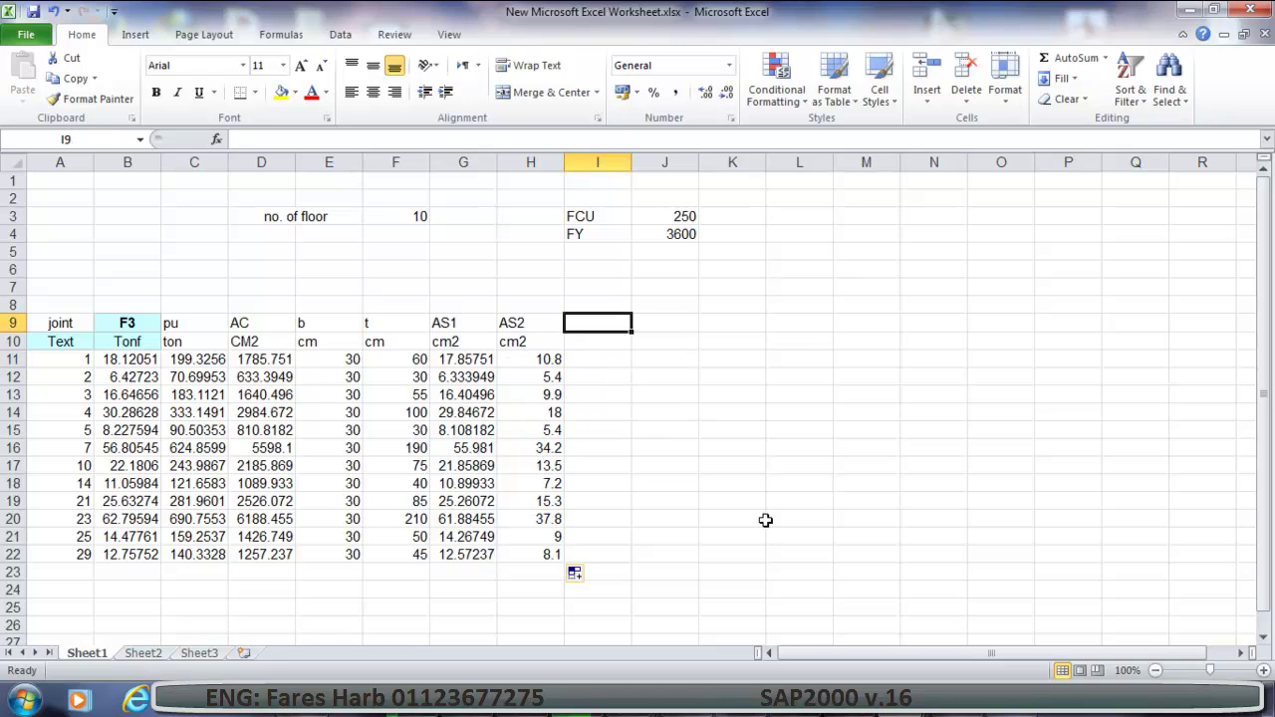
{"action": "type", "text": "As ma"}
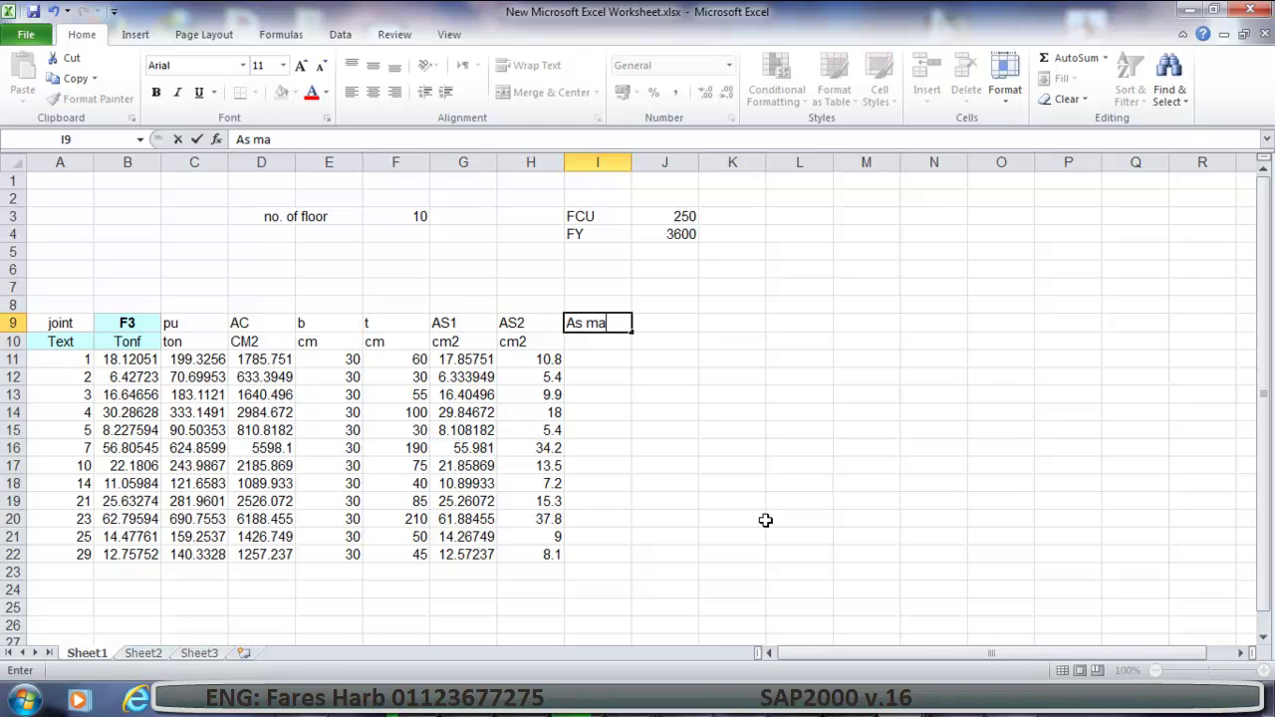
{"action": "type", "text": "x"}
{"action": "key", "text": "Return"}
{"action": "type", "text": "cm2"}
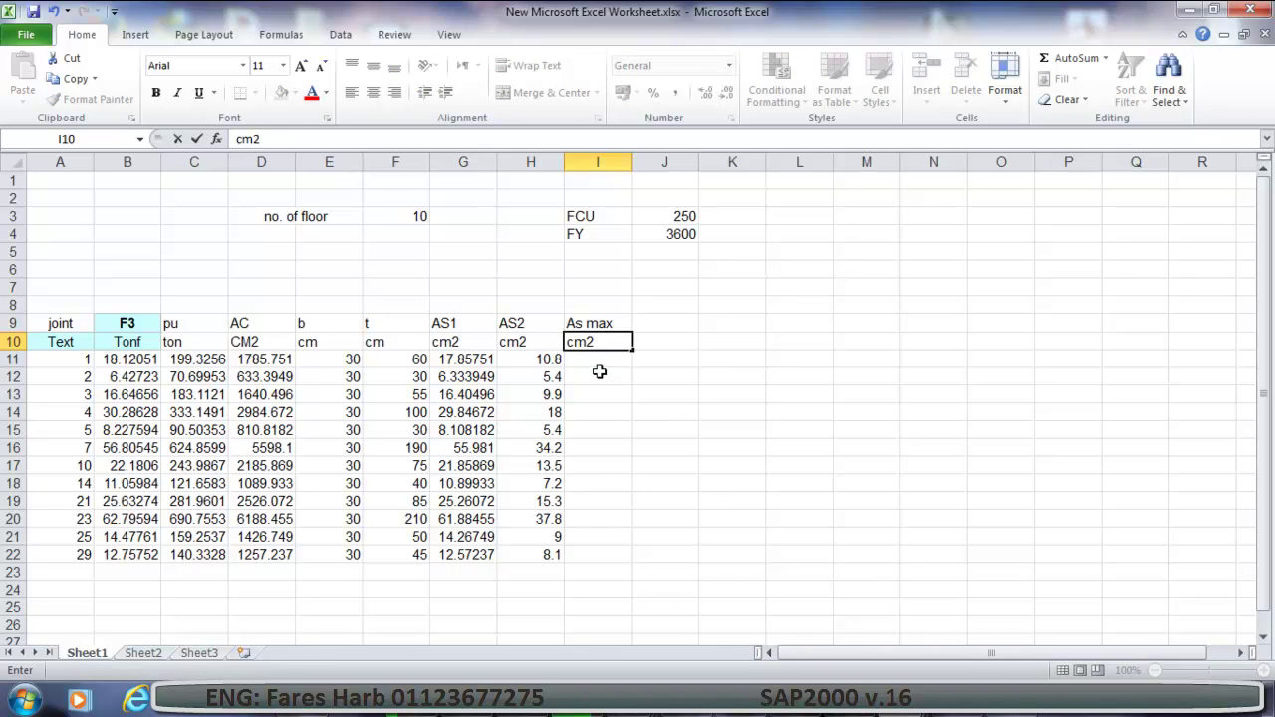
{"action": "key", "text": "Return"}
Enter a MAX formula in I11 that takes the larger of AS1 in G11 and AS2 in H11.
{"action": "left_click", "coordinate": [395, 139]}
{"action": "type", "text": "=max"}
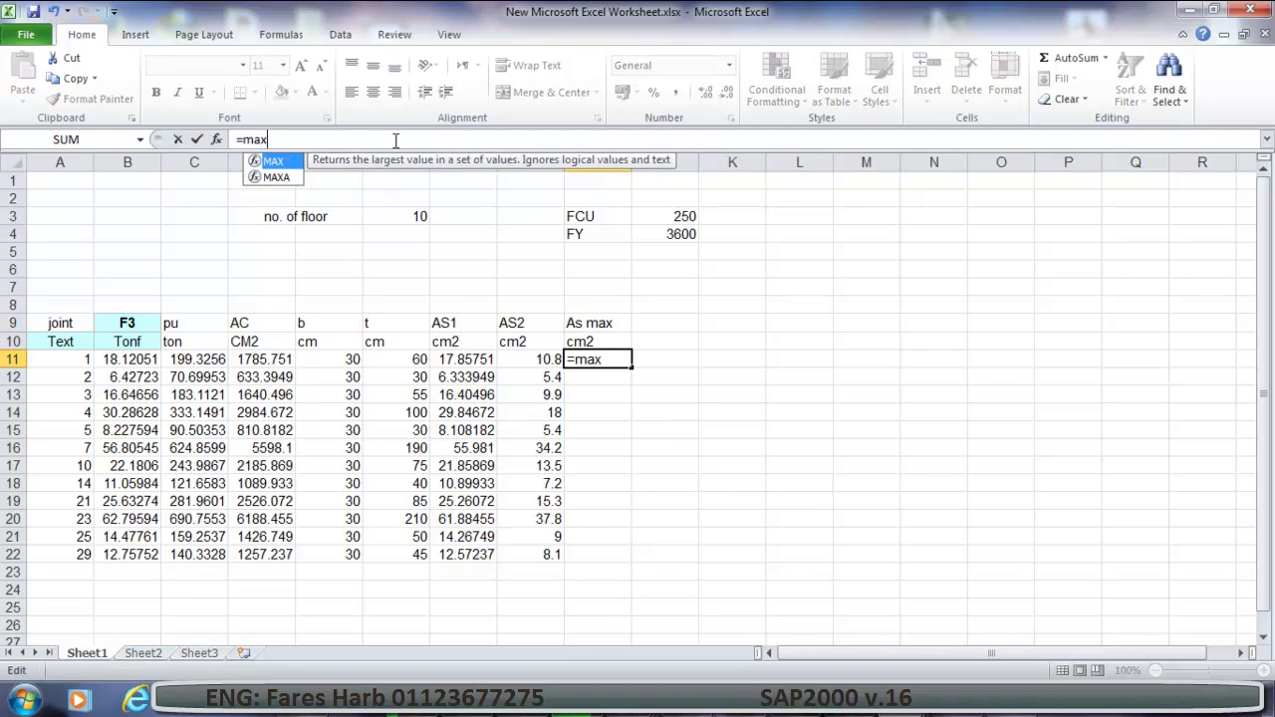
{"action": "type", "text": "("}
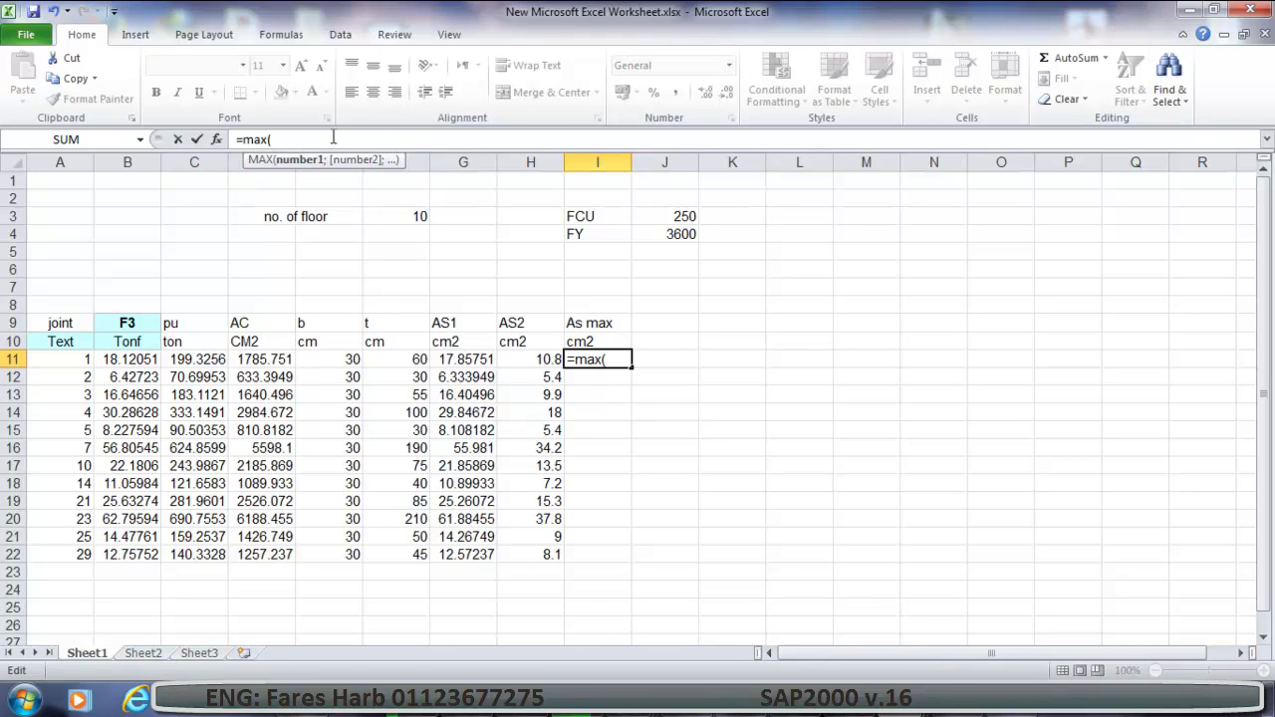
{"action": "left_click", "coordinate": [456, 357]}
{"action": "type", "text": ";"}
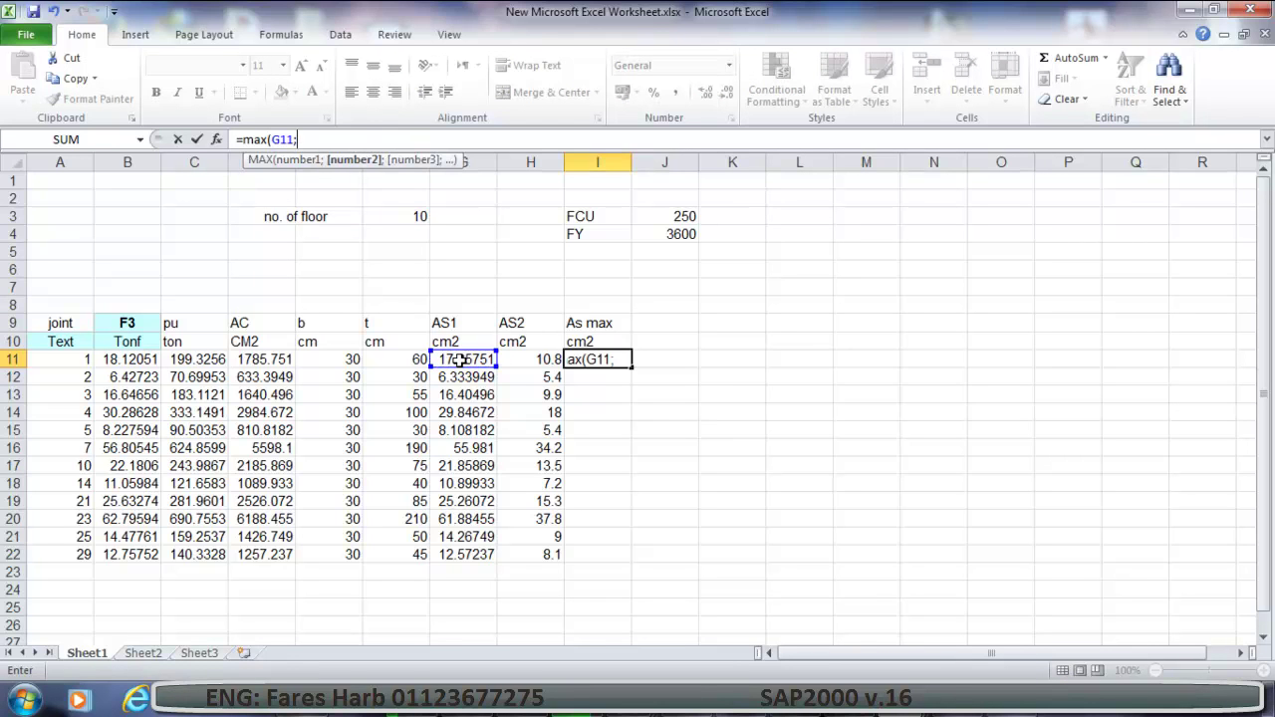
{"action": "type", "text": ")"}
{"action": "key", "text": "Return"}
{"action": "left_click", "coordinate": [760, 514]}
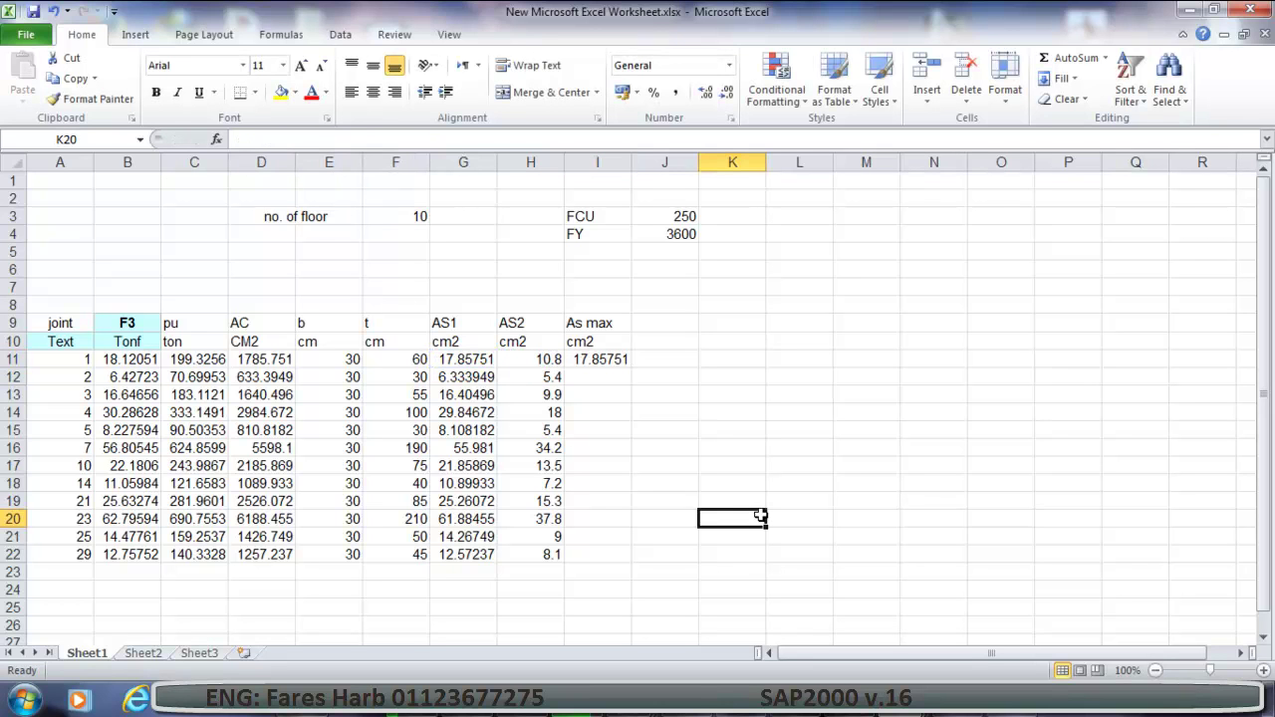
Copy the As max formula from I11 down through I22.
{"action": "left_click", "coordinate": [617, 362]}
{"action": "left_click_drag", "start_coordinate": [630, 368], "coordinate": [648, 563]}
{"action": "left_click", "coordinate": [722, 454]}
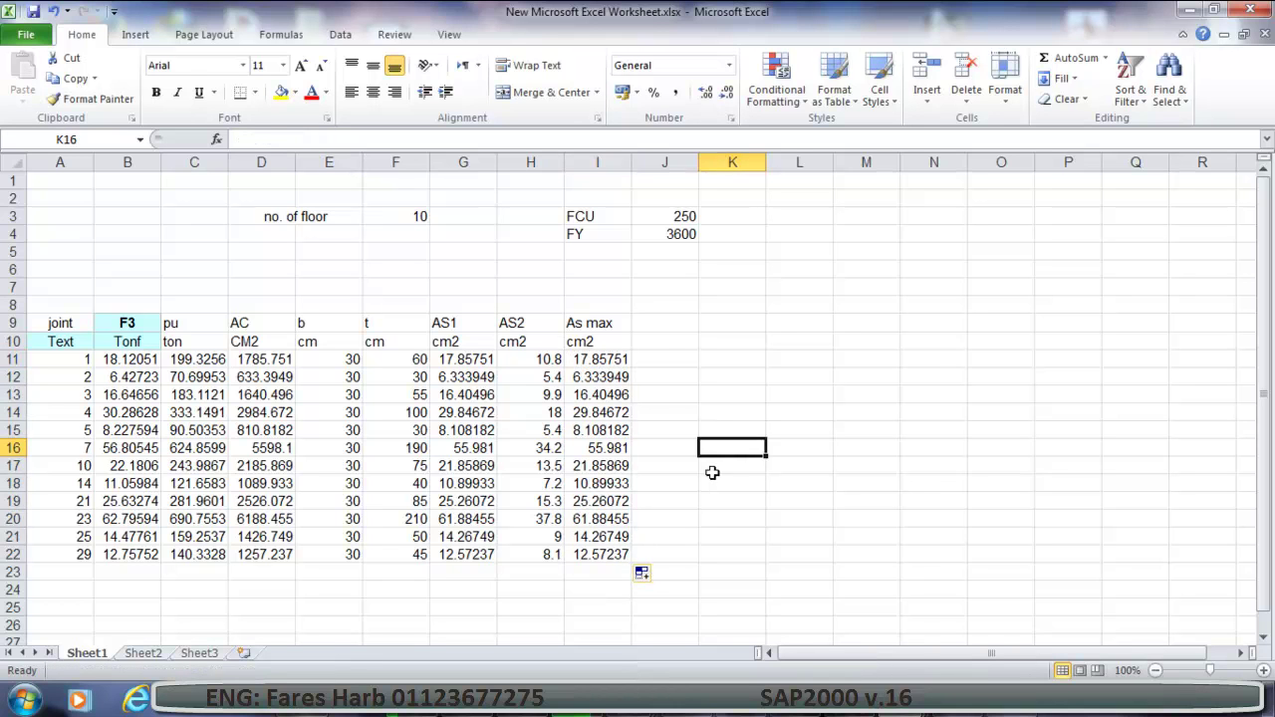
Add a column heading dia in J9 with the unit mm in J10.
{"action": "left_click", "coordinate": [664, 325]}
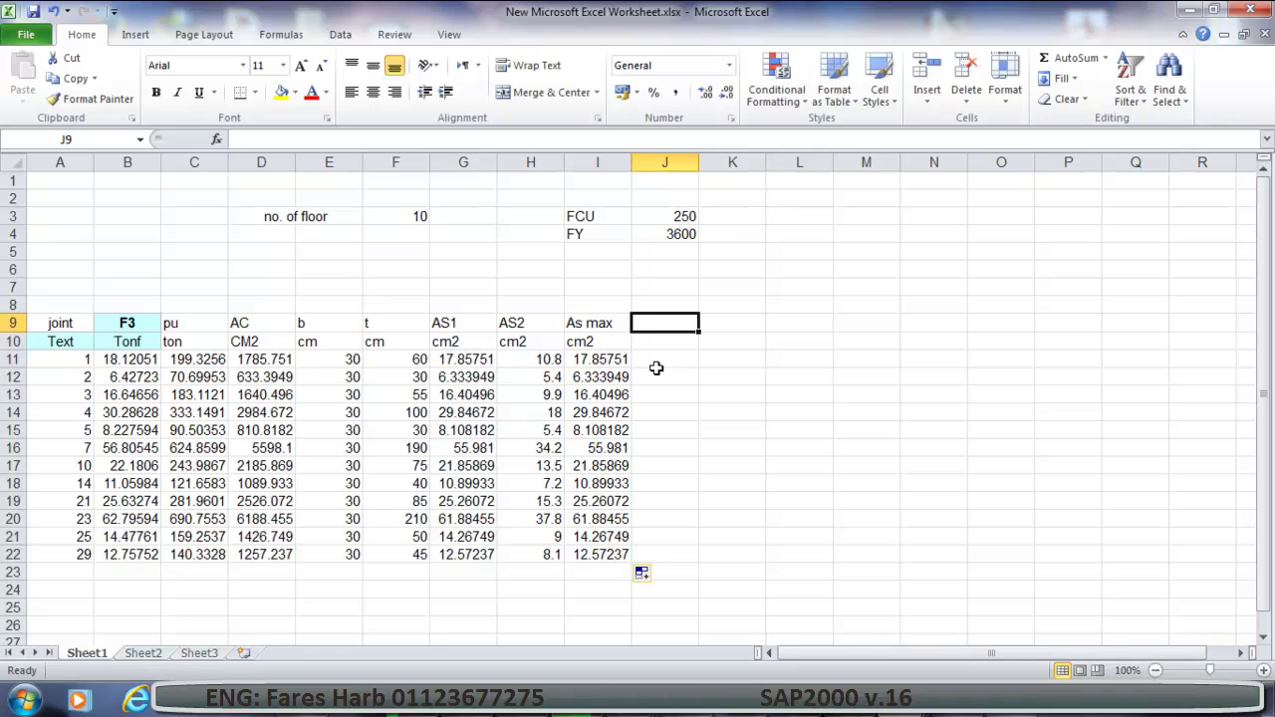
{"action": "type", "text": "no"}
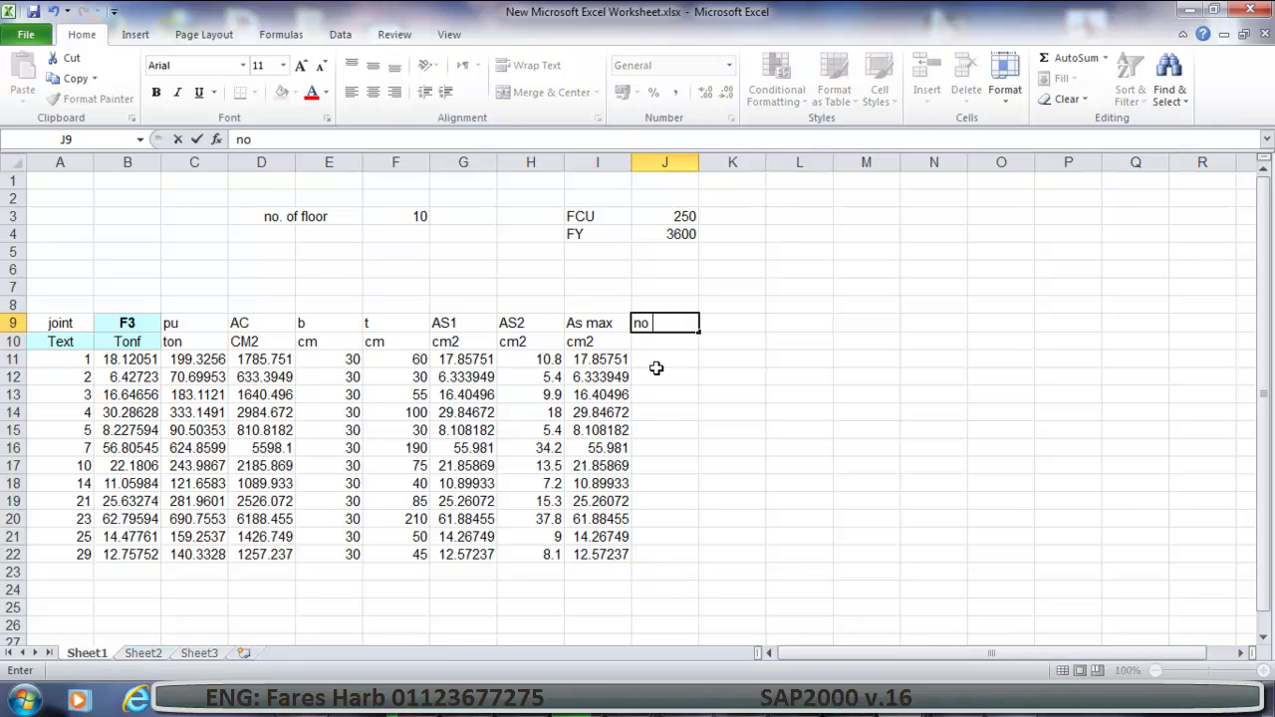
{"action": "type", "text": " of"}
{"action": "key", "text": "BackSpace"}
{"action": "key", "text": "BackSpace"}
{"action": "key", "text": "BackSpace"}
{"action": "key", "text": "BackSpace"}
{"action": "key", "text": "BackSpace"}
{"action": "type", "text": "dia"}
{"action": "left_click", "coordinate": [671, 340]}
{"action": "type", "text": "mm"}
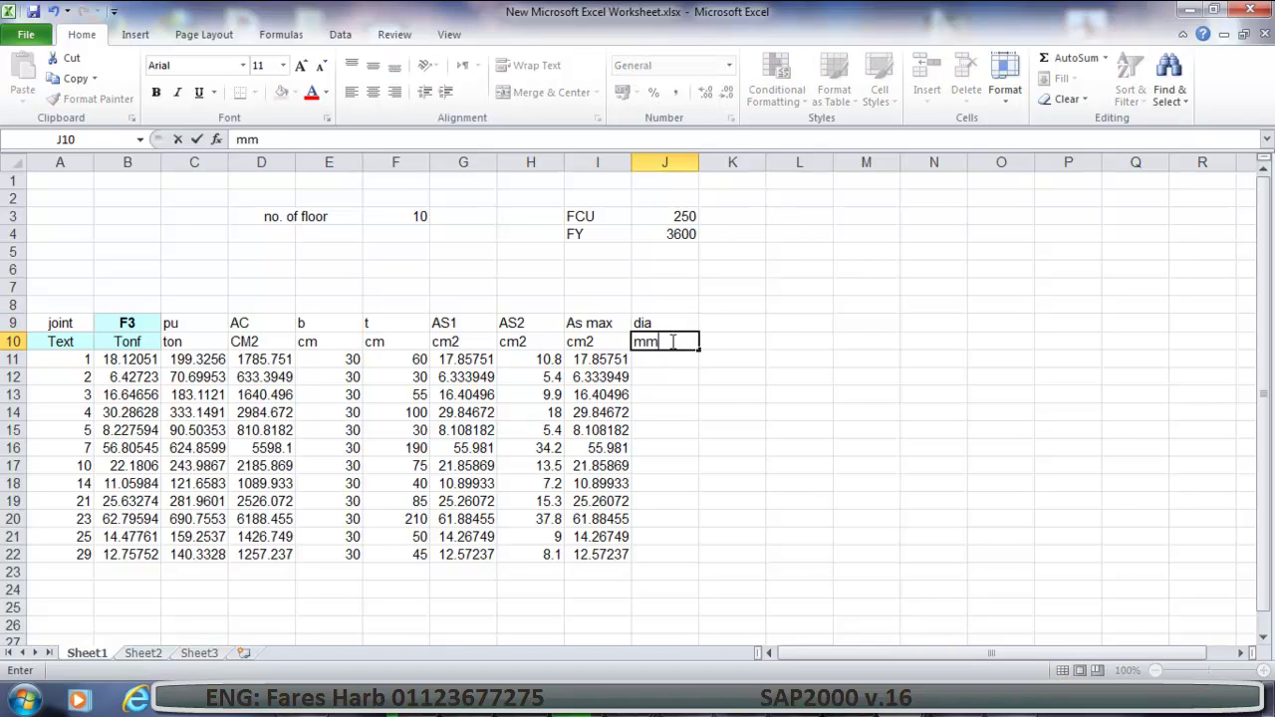
{"action": "key", "text": "Return"}
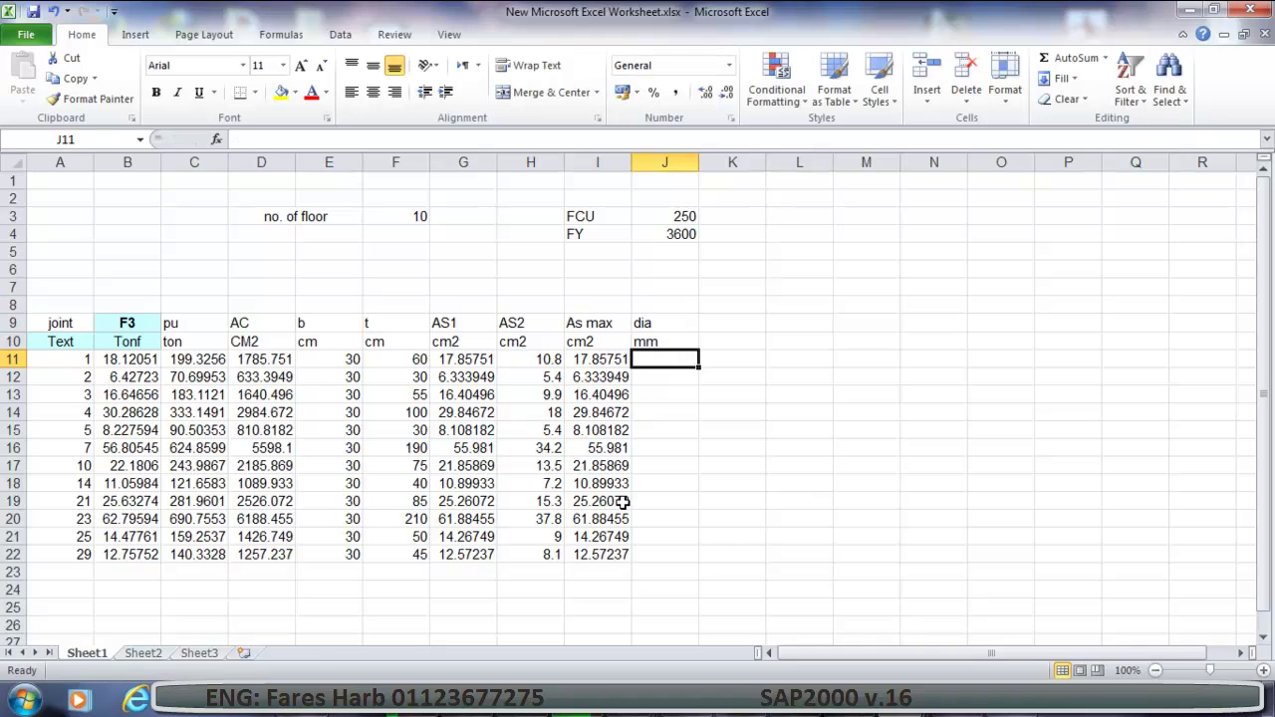
Enter a bar diameter of 12 in J11 and fill it down through J22.
{"action": "type", "text": "12"}
{"action": "left_click", "coordinate": [665, 430]}
{"action": "left_click", "coordinate": [687, 375]}
{"action": "left_click", "coordinate": [687, 360]}
{"action": "left_click_drag", "start_coordinate": [698, 367], "coordinate": [711, 562]}
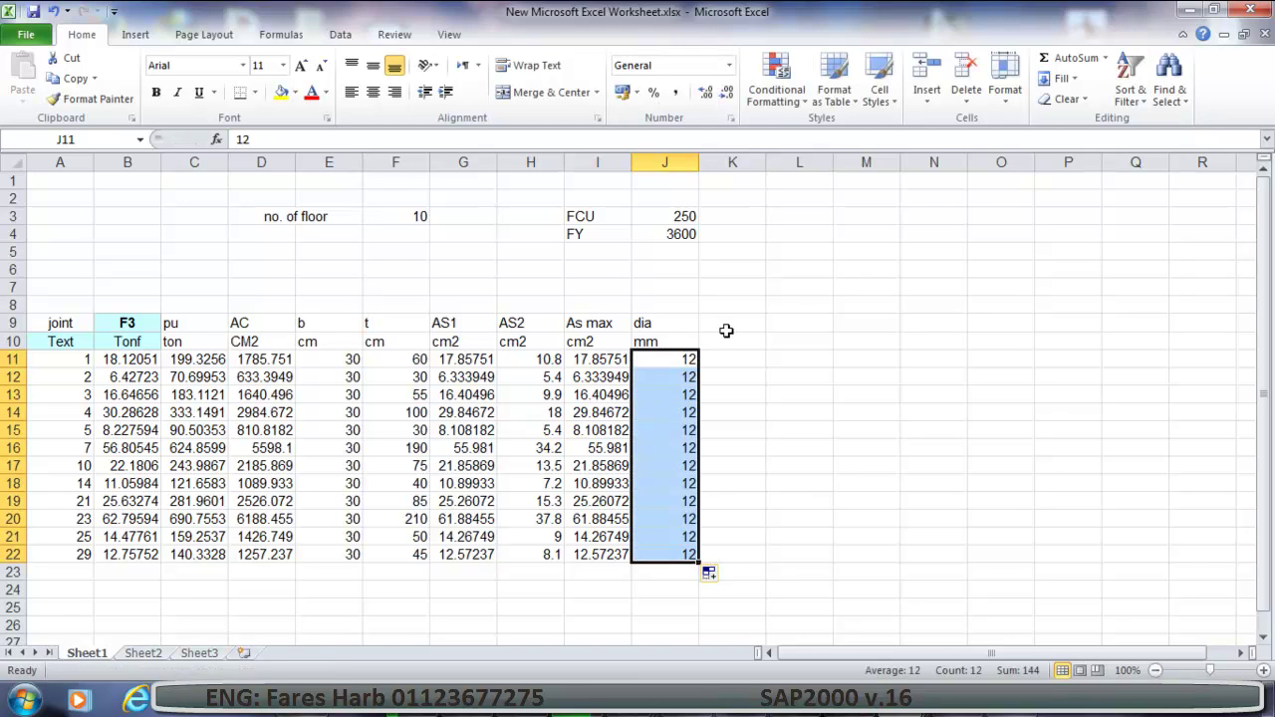
Add the column heading No of bars in K9.
{"action": "left_click", "coordinate": [727, 328]}
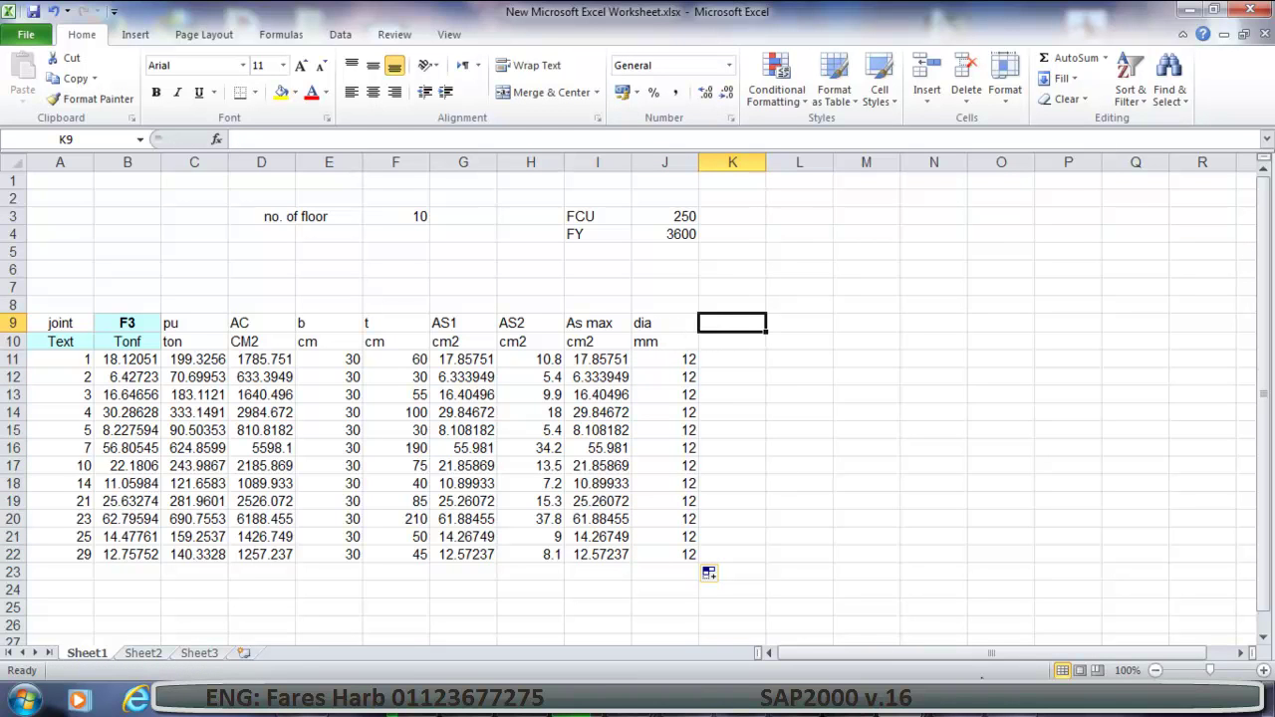
{"action": "type", "text": "No of bars"}
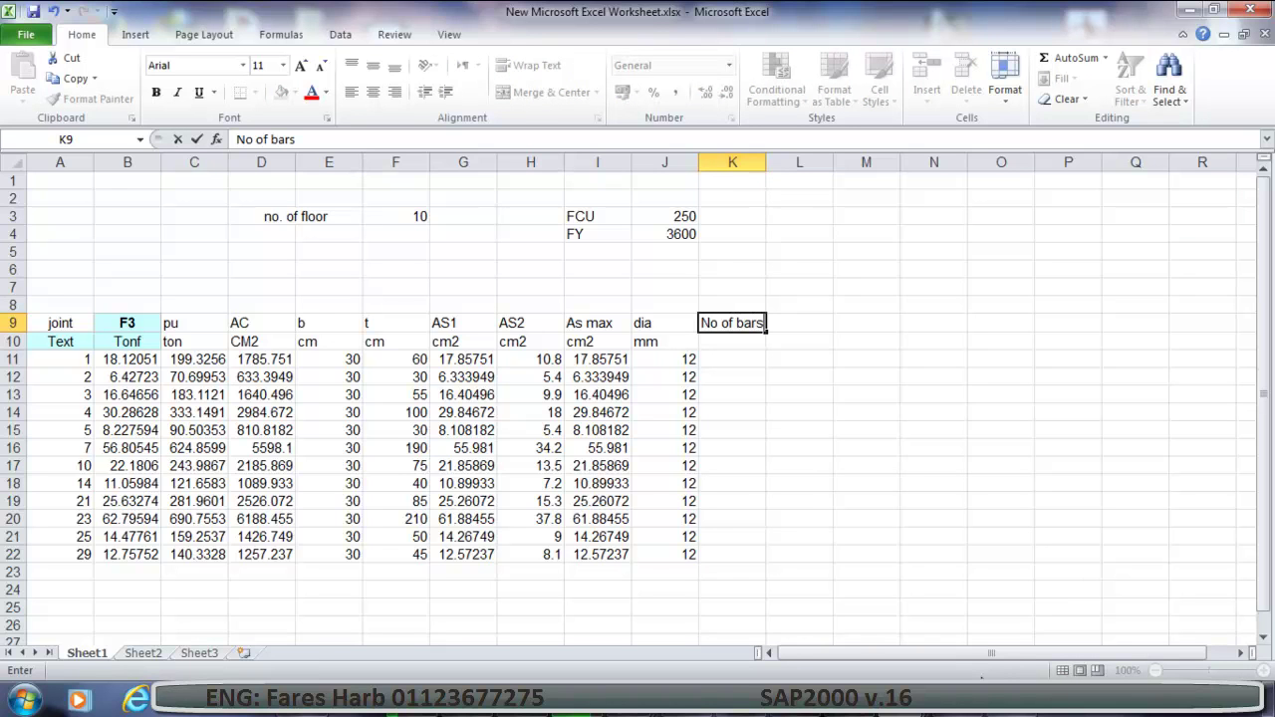
{"action": "left_click", "coordinate": [749, 345]}
Enter the formula =(I11/((0.25*3.14)*(J11/10)^2)) in K11 to divide As max by the area of one bar.
{"action": "left_click", "coordinate": [738, 364]}
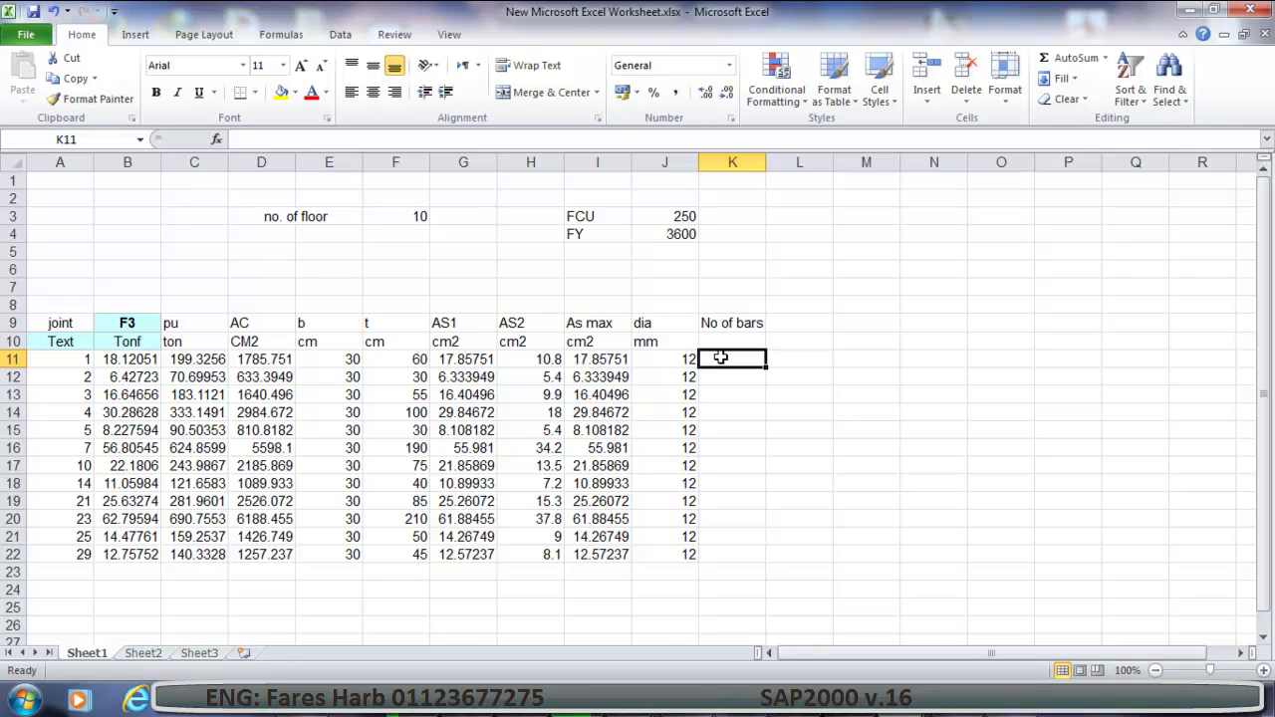
{"action": "type", "text": "=("}
{"action": "left_click", "coordinate": [612, 359]}
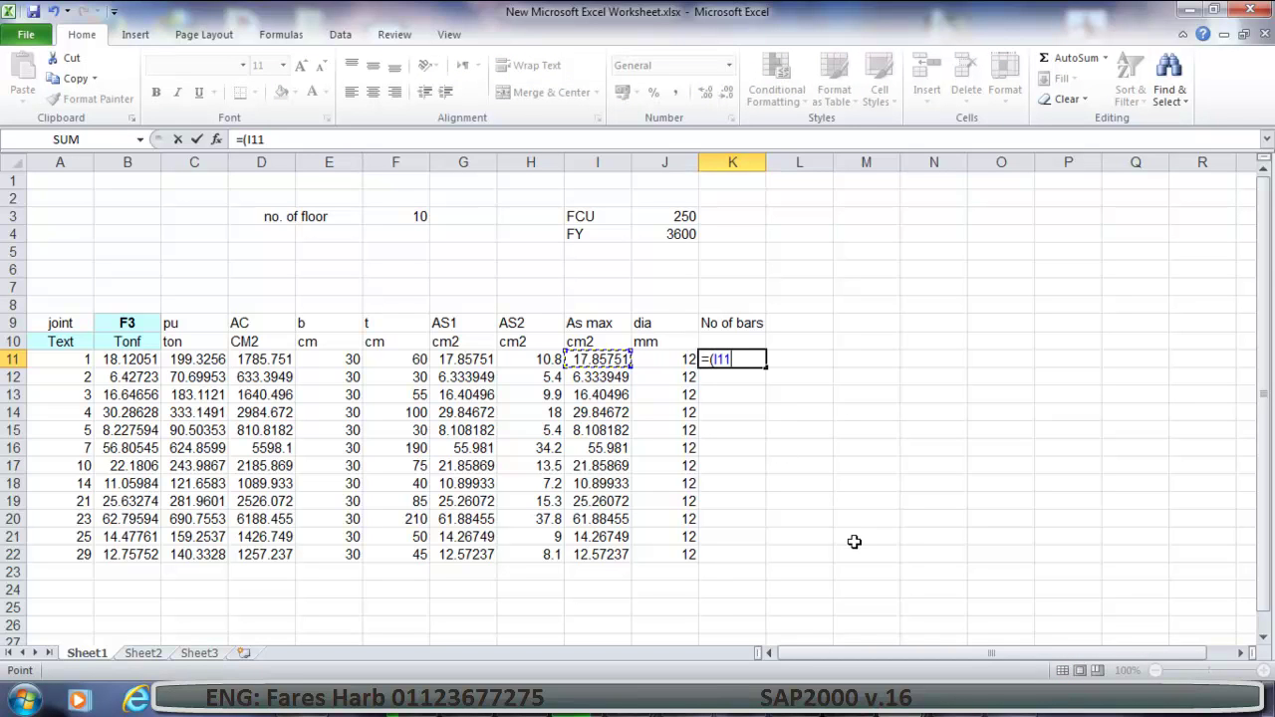
{"action": "type", "text": "/"}
{"action": "type", "text": "(0.25*"}
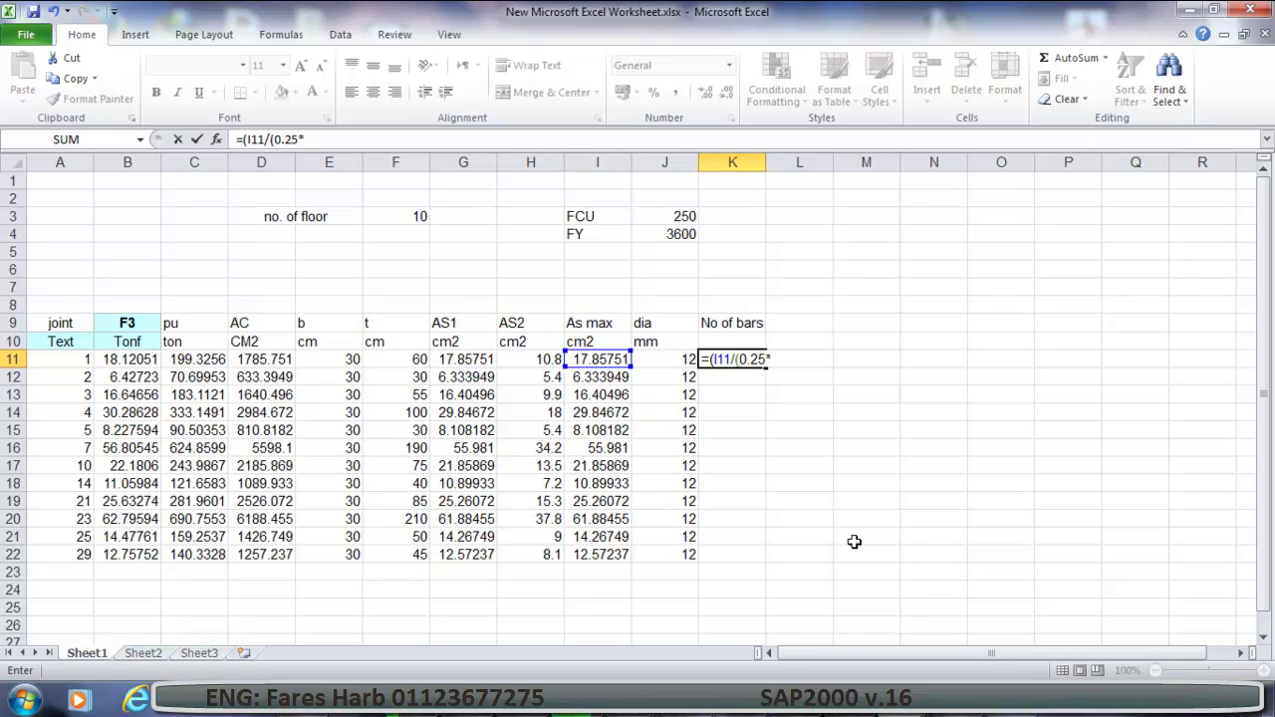
{"action": "type", "text": "3.14)"}
{"action": "type", "text": "*("}
{"action": "left_click", "coordinate": [663, 358]}
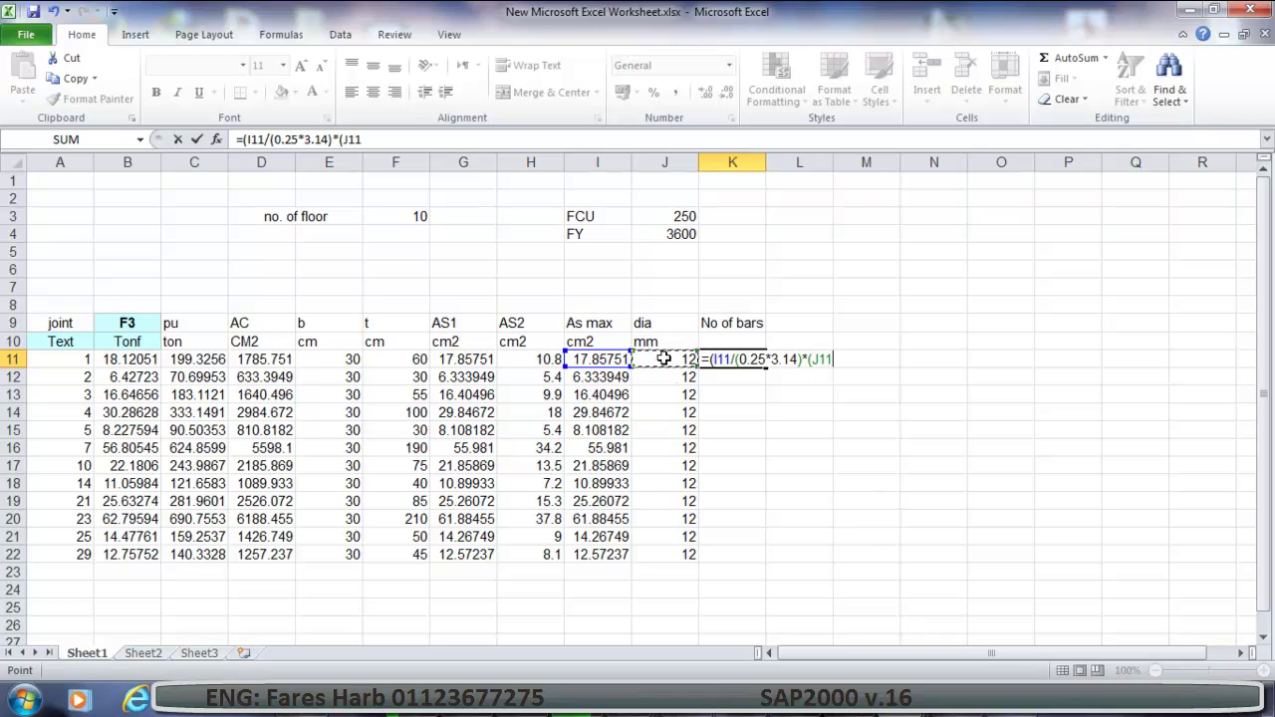
{"action": "type", "text": "/10"}
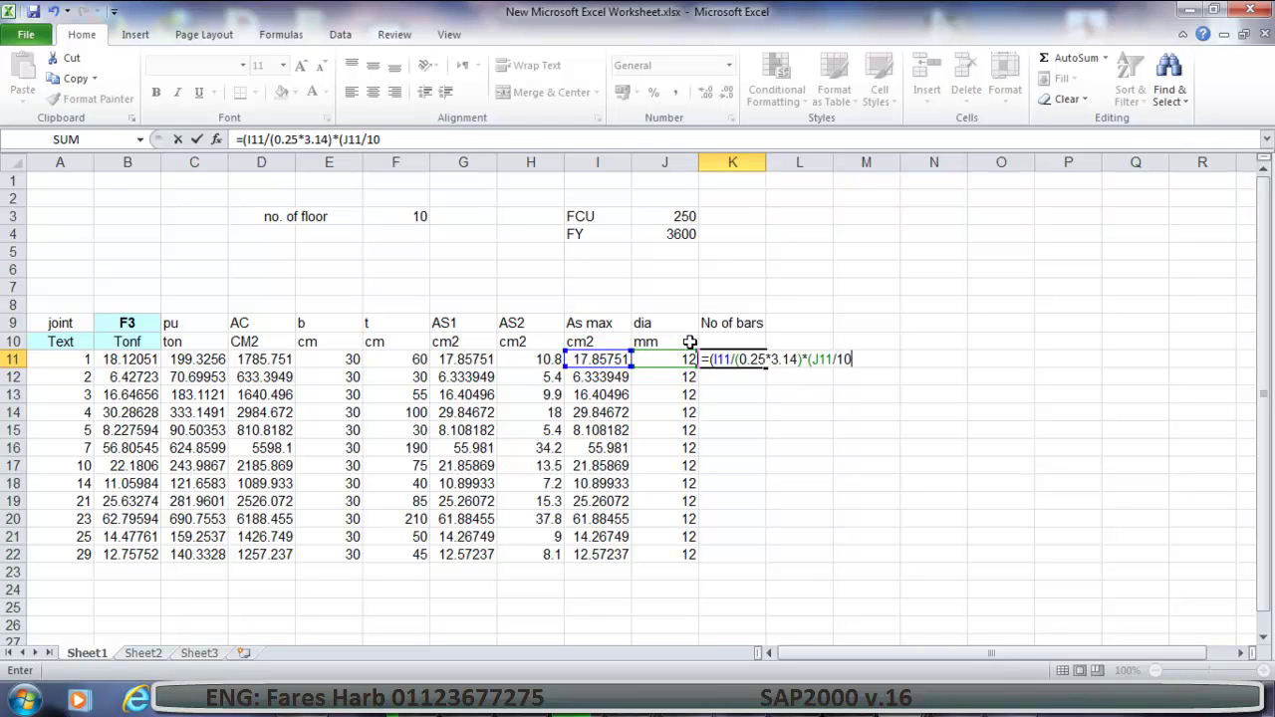
{"action": "type", "text": ")^2"}
{"action": "type", "text": ")"}
{"action": "key", "text": "Return"}
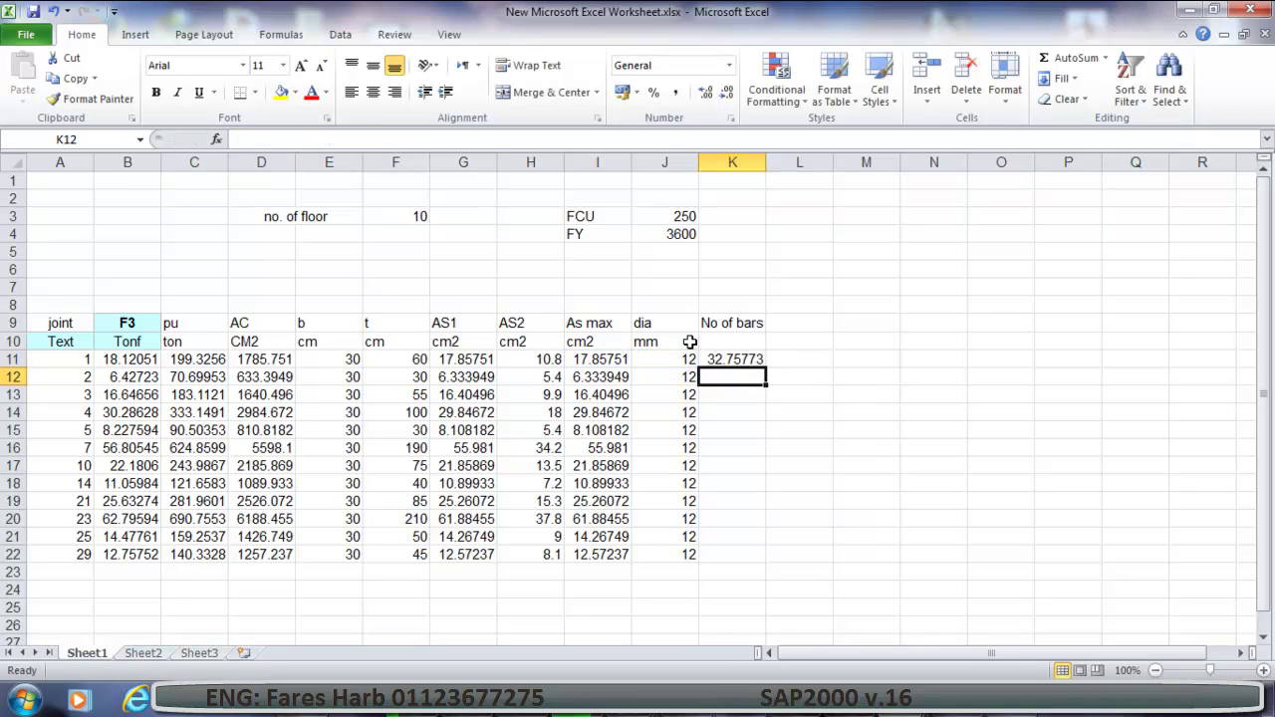
{"action": "left_click", "coordinate": [730, 359]}
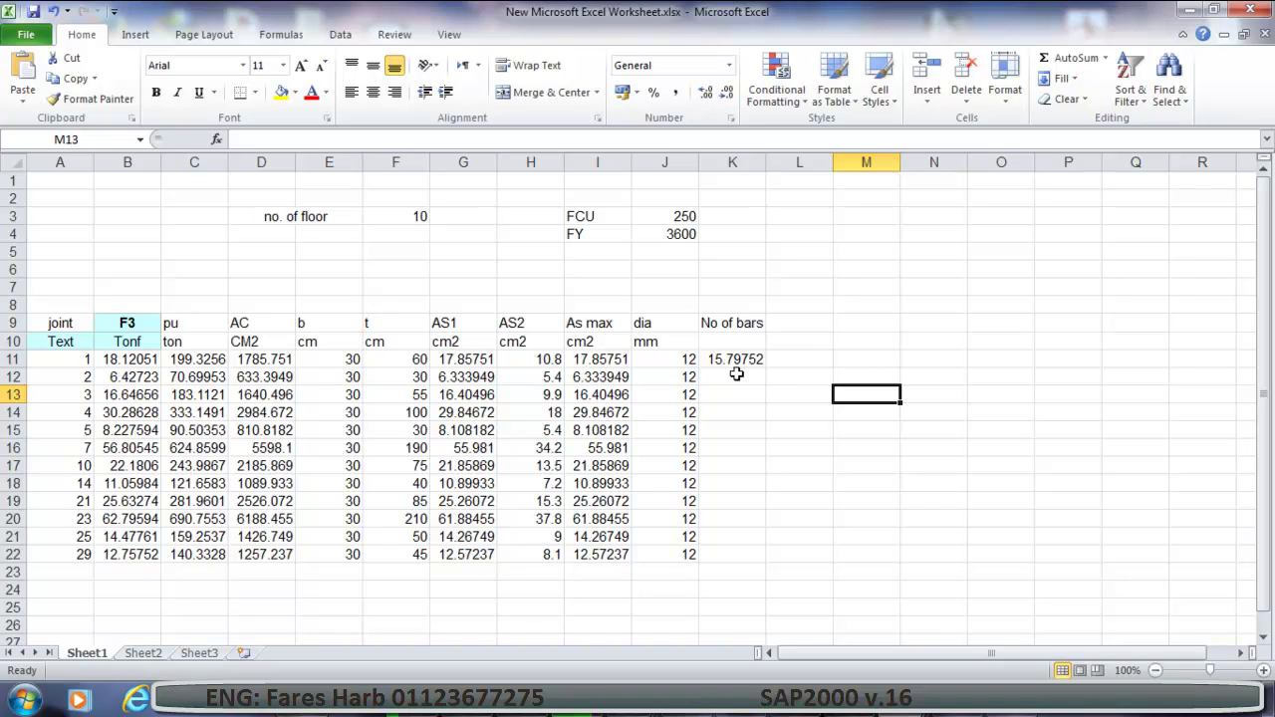
Wrap the K11 bar-count formula in the CEILING function with a significance of 2.
{"action": "left_click", "coordinate": [734, 361]}
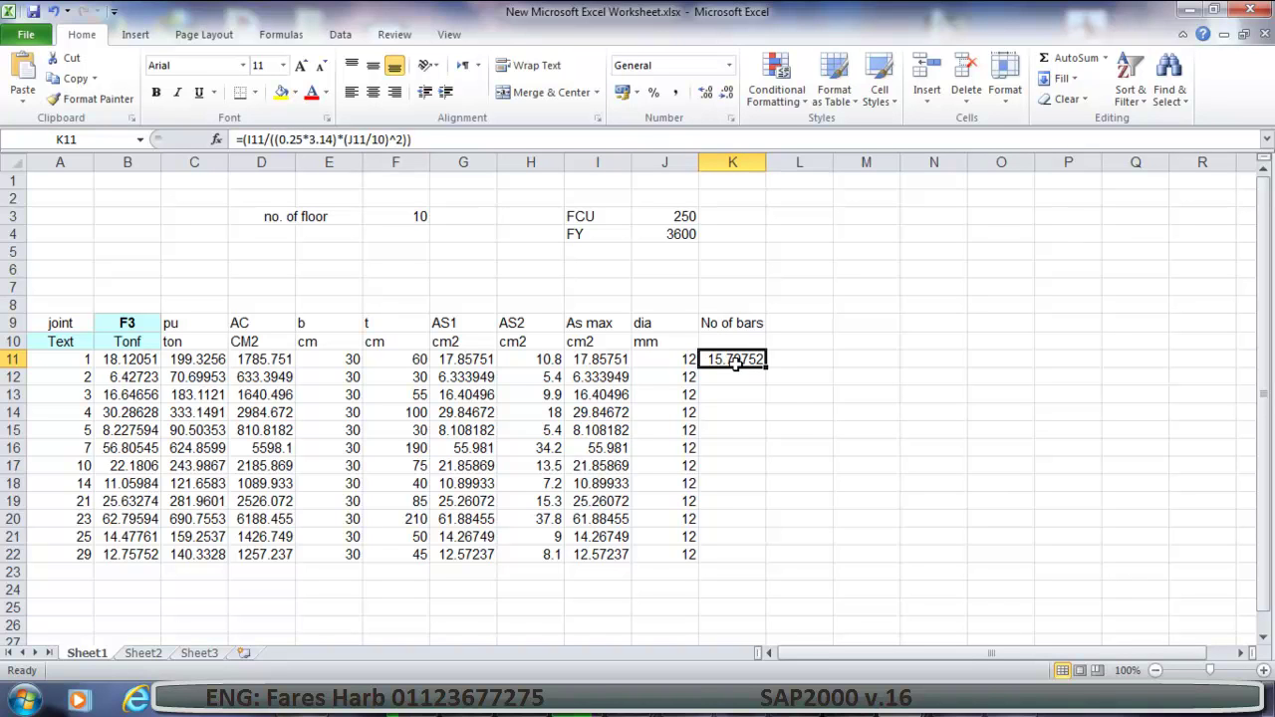
{"action": "left_click", "coordinate": [426, 140]}
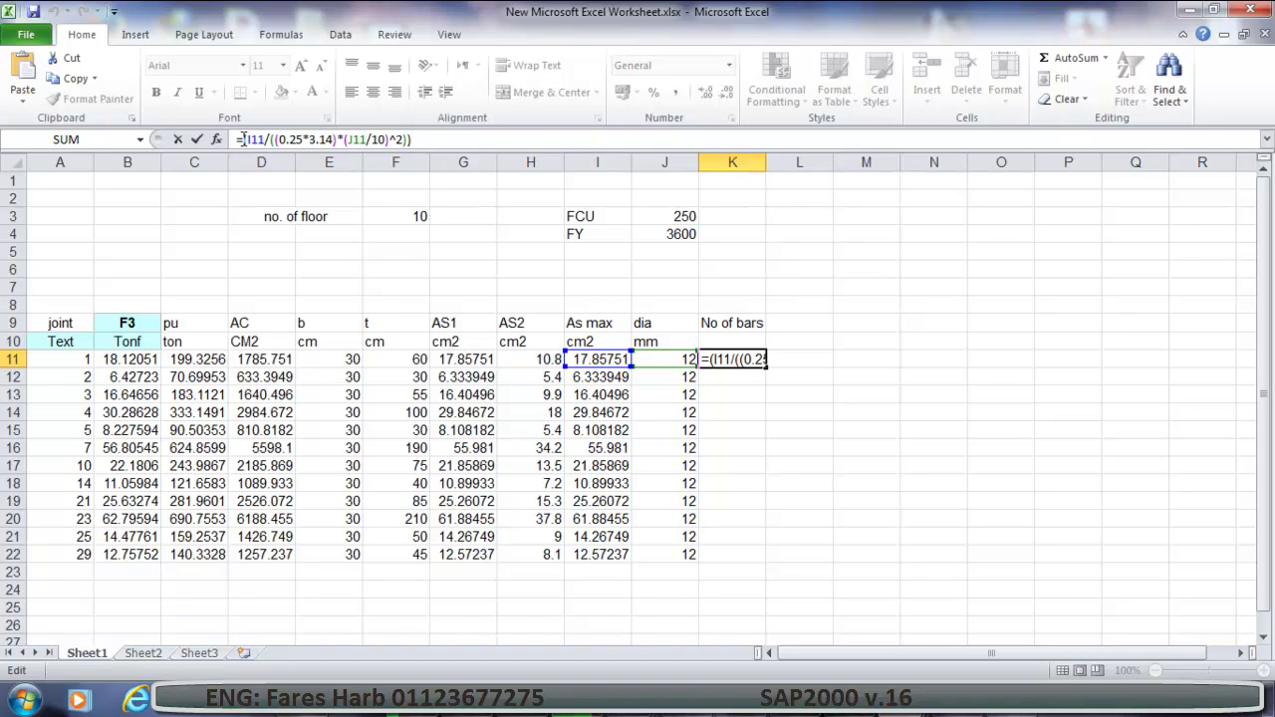
{"action": "type", "text": "ce"}
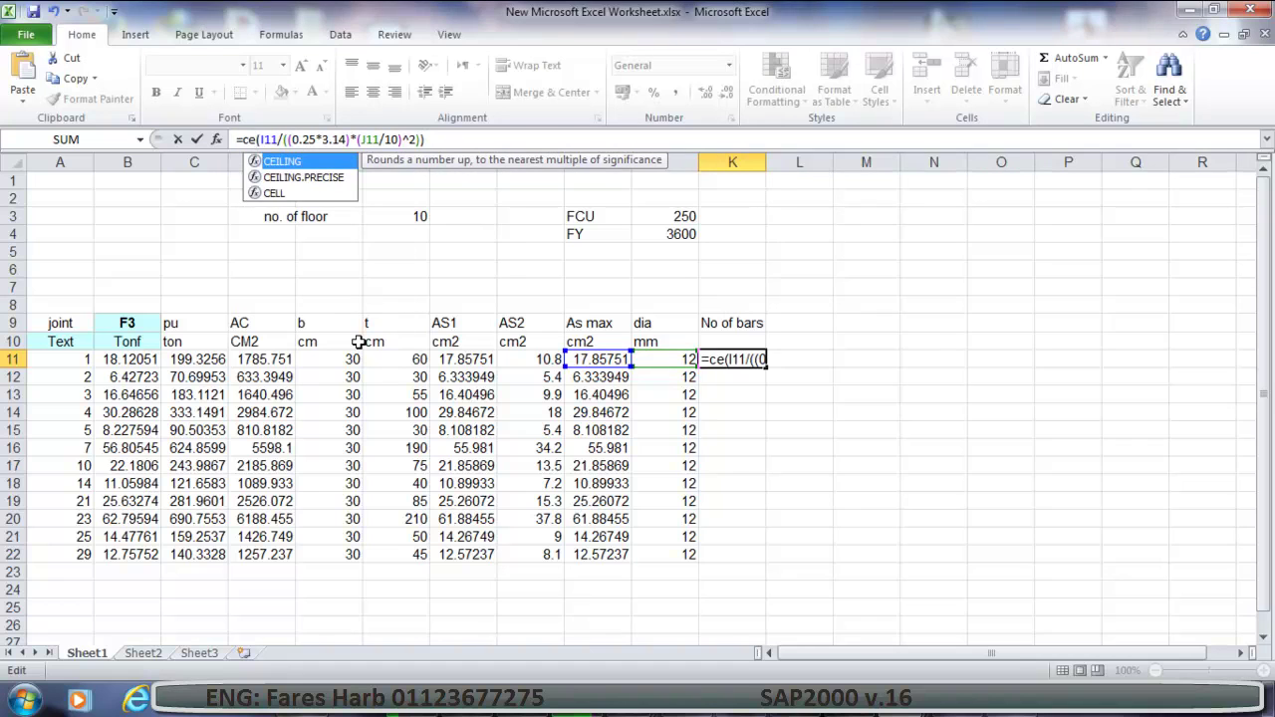
{"action": "type", "text": "iling"}
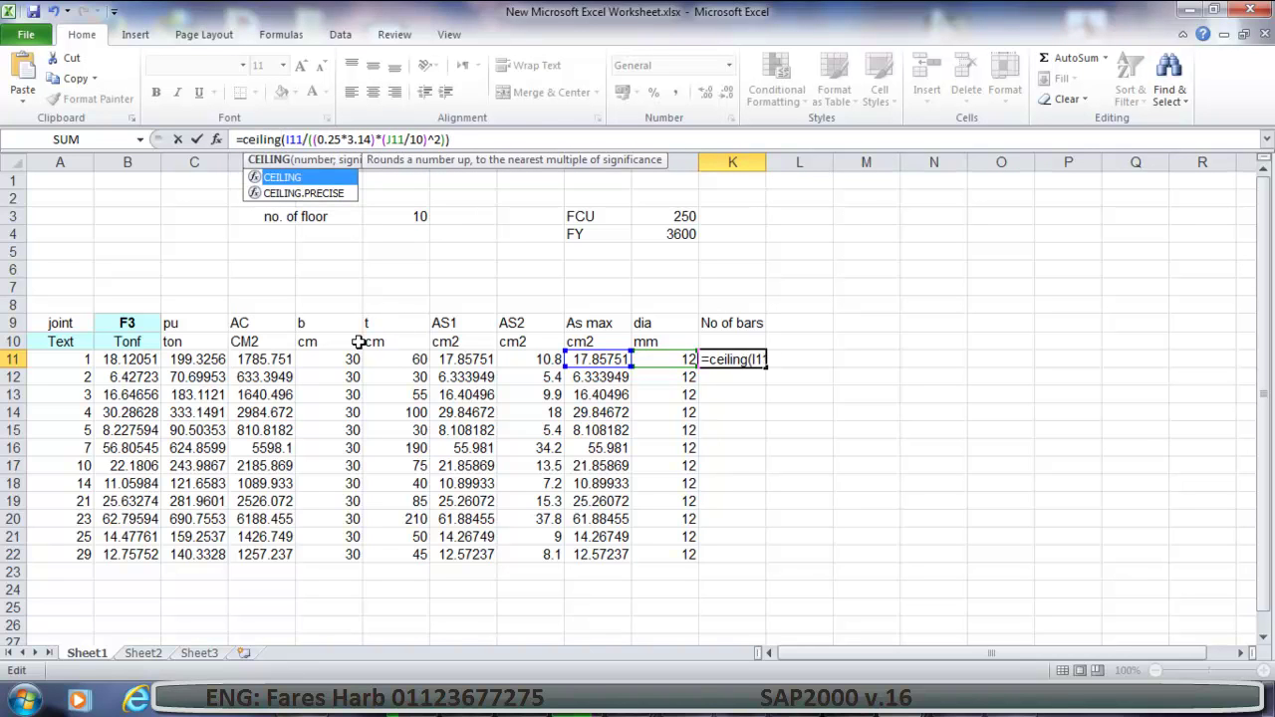
{"action": "type", "text": "("}
{"action": "key", "text": "Right"}
{"action": "key", "text": "Right"}
{"action": "key", "text": "Right"}
{"action": "key", "text": "Right"}
{"action": "key", "text": "Right"}
{"action": "key", "text": "Right"}
{"action": "key", "text": "Right"}
{"action": "key", "text": "Right"}
{"action": "key", "text": "Right"}
{"action": "key", "text": "Right"}
{"action": "key", "text": "Right"}
{"action": "key", "text": "Right"}
{"action": "key", "text": "Right"}
{"action": "key", "text": "Right"}
{"action": "key", "text": "Right"}
{"action": "key", "text": "Right"}
{"action": "key", "text": "Right"}
{"action": "key", "text": "Right"}
{"action": "key", "text": "Right"}
{"action": "key", "text": "Right"}
{"action": "type", "text": ";"}
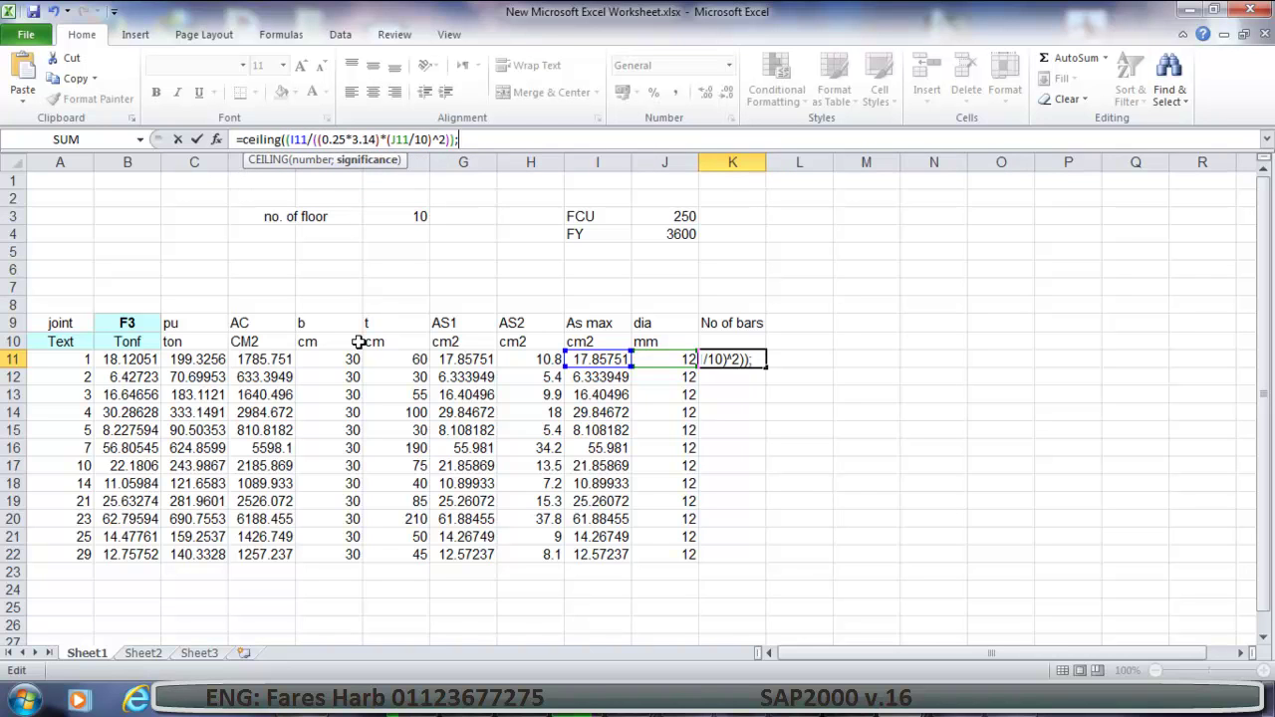
{"action": "type", "text": "2)"}
{"action": "key", "text": "Return"}
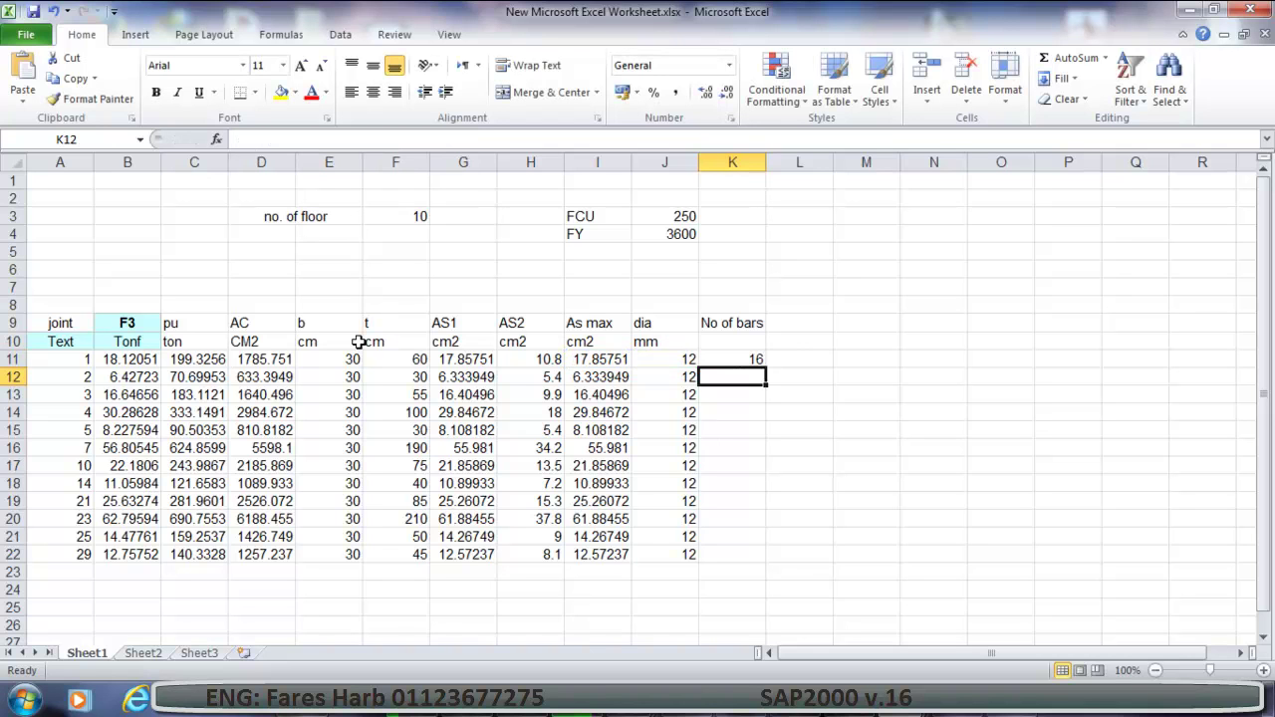
Copy the rounded bar-count formula from K11 down through K22.
{"action": "left_click", "coordinate": [719, 356]}
{"action": "left_click_drag", "start_coordinate": [767, 369], "coordinate": [788, 556]}
{"action": "left_click", "coordinate": [827, 391]}
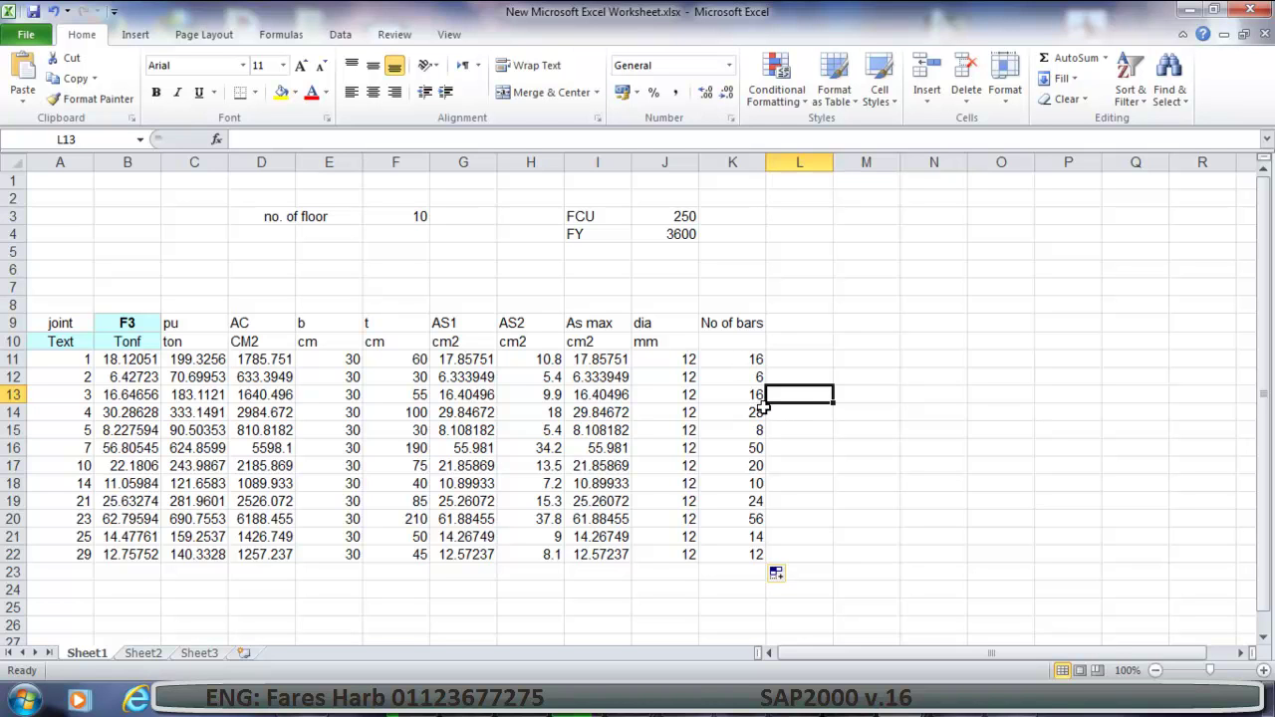
Wrap the K11 CEILING formula in the MAX function with the value 4, accepting Excel's proposed formula correction.
{"action": "left_click", "coordinate": [709, 360]}
{"action": "left_click", "coordinate": [249, 140]}
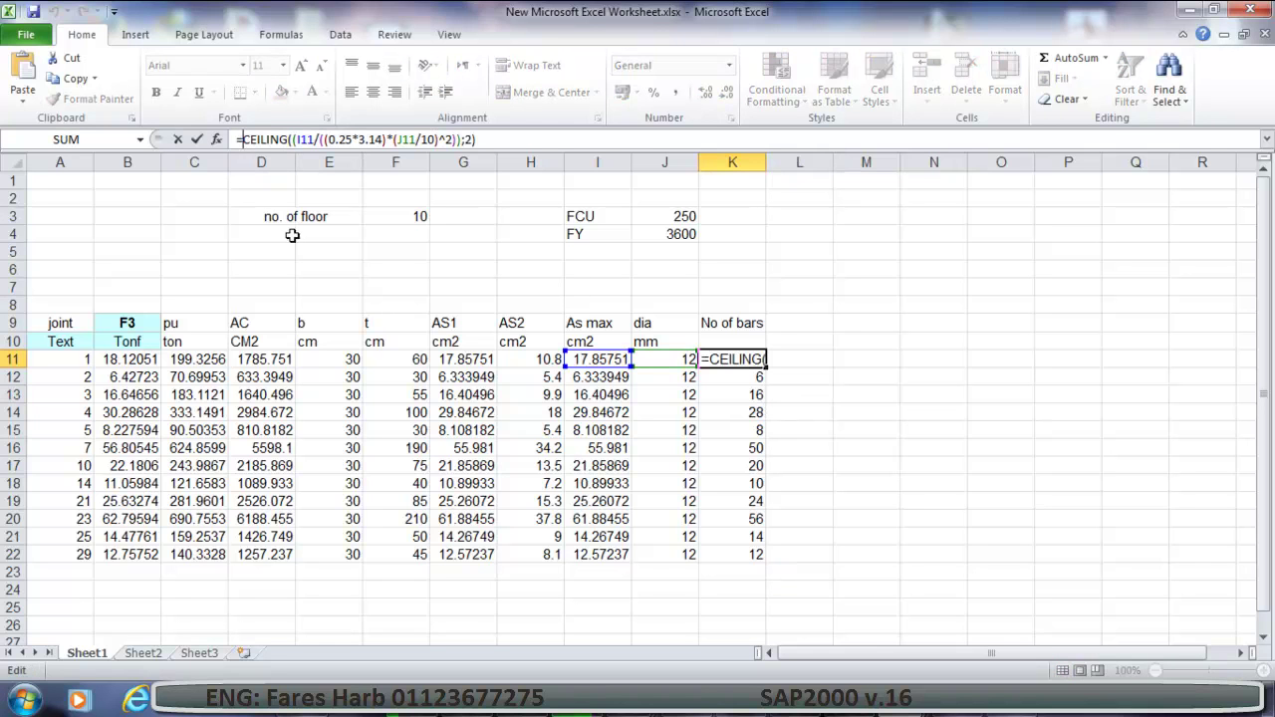
{"action": "type", "text": "max"}
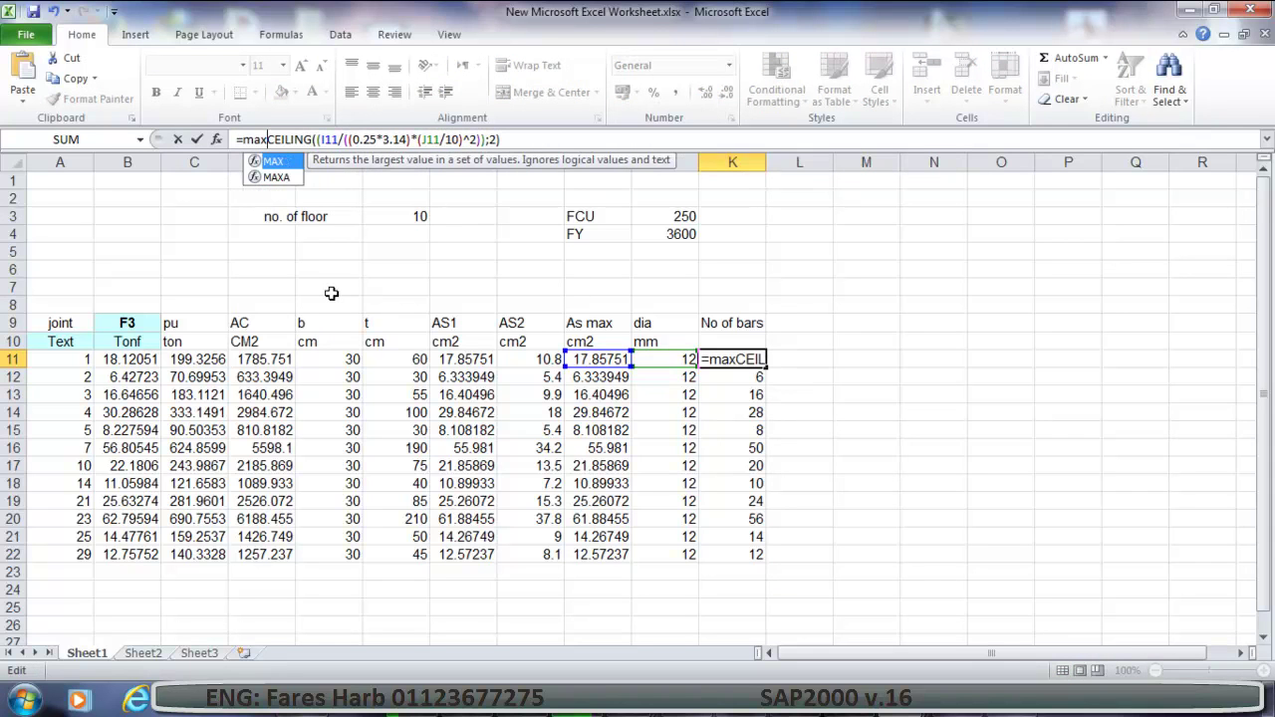
{"action": "type", "text": "("}
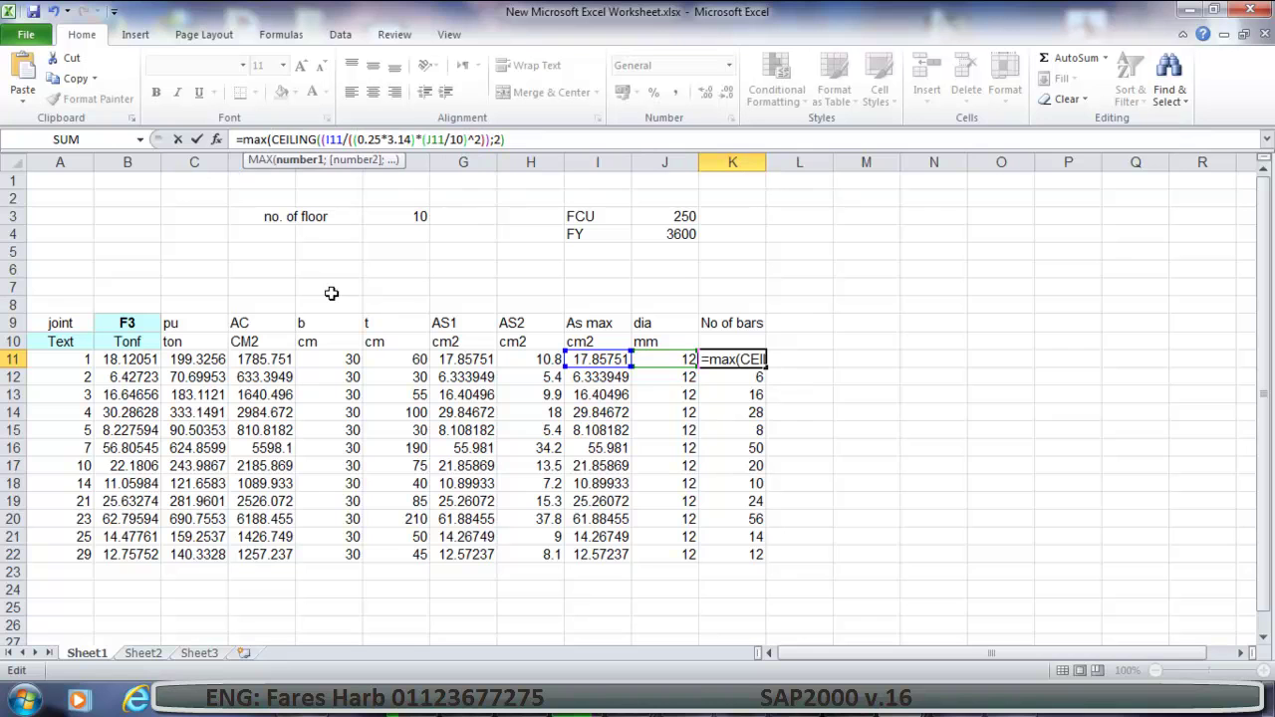
{"action": "key", "text": "Right"}
{"action": "key", "text": "Right"}
{"action": "key", "text": "Right"}
{"action": "key", "text": "Right"}
{"action": "key", "text": "Right"}
{"action": "key", "text": "Right"}
{"action": "key", "text": "Right"}
{"action": "key", "text": "Right"}
{"action": "key", "text": "Right"}
{"action": "key", "text": "Right"}
{"action": "key", "text": "Right"}
{"action": "key", "text": "Right"}
{"action": "key", "text": "Right"}
{"action": "key", "text": "Right"}
{"action": "key", "text": "Right"}
{"action": "key", "text": "Right"}
{"action": "key", "text": "Right"}
{"action": "key", "text": "Right"}
{"action": "key", "text": "Right"}
{"action": "key", "text": "Right"}
{"action": "type", "text": "4)"}
{"action": "key", "text": "Return"}
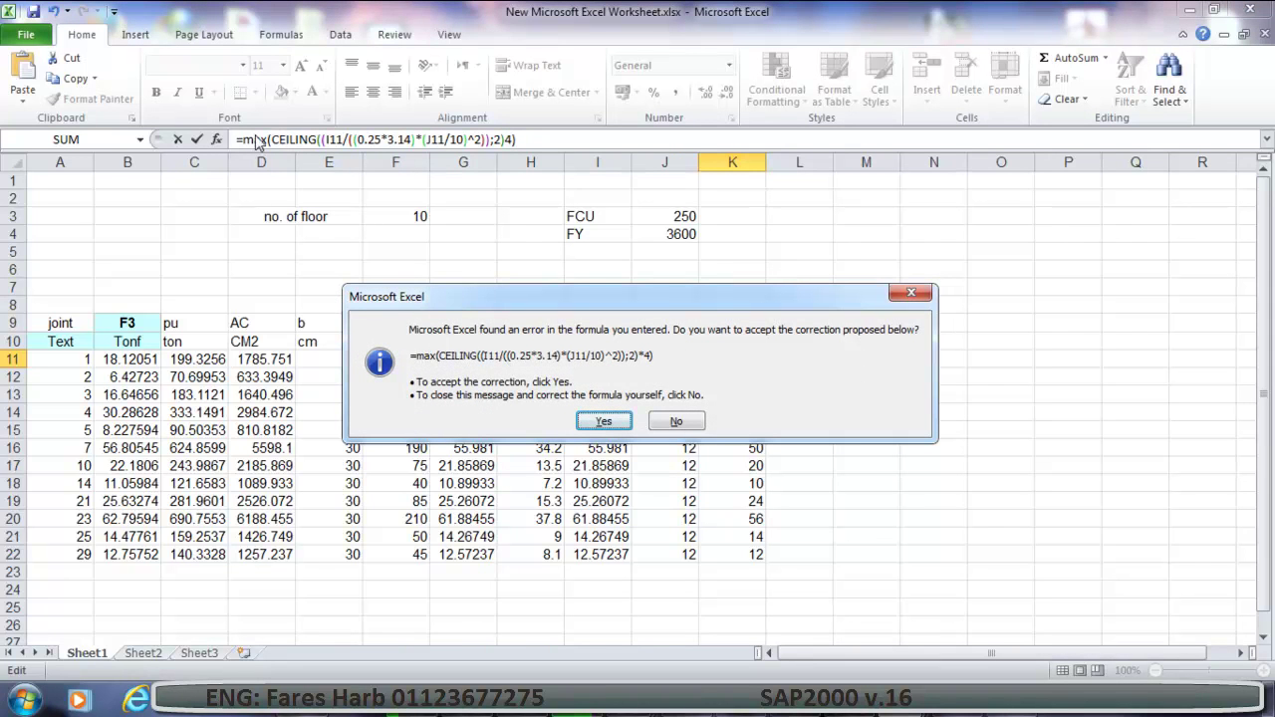
{"action": "left_click", "coordinate": [600, 421]}
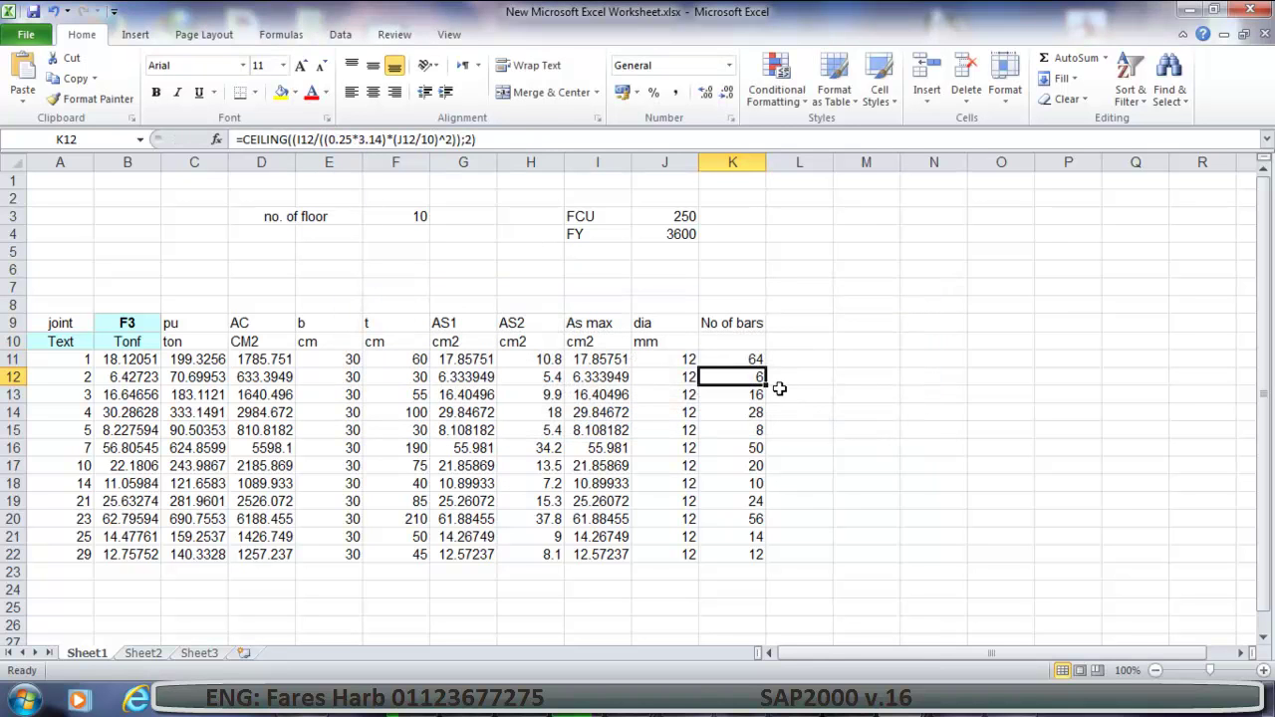
Correct the K11 formula by replacing the multiplication sign before 4 with a semicolon, making 4 the second MAX argument.
{"action": "left_click", "coordinate": [726, 356]}
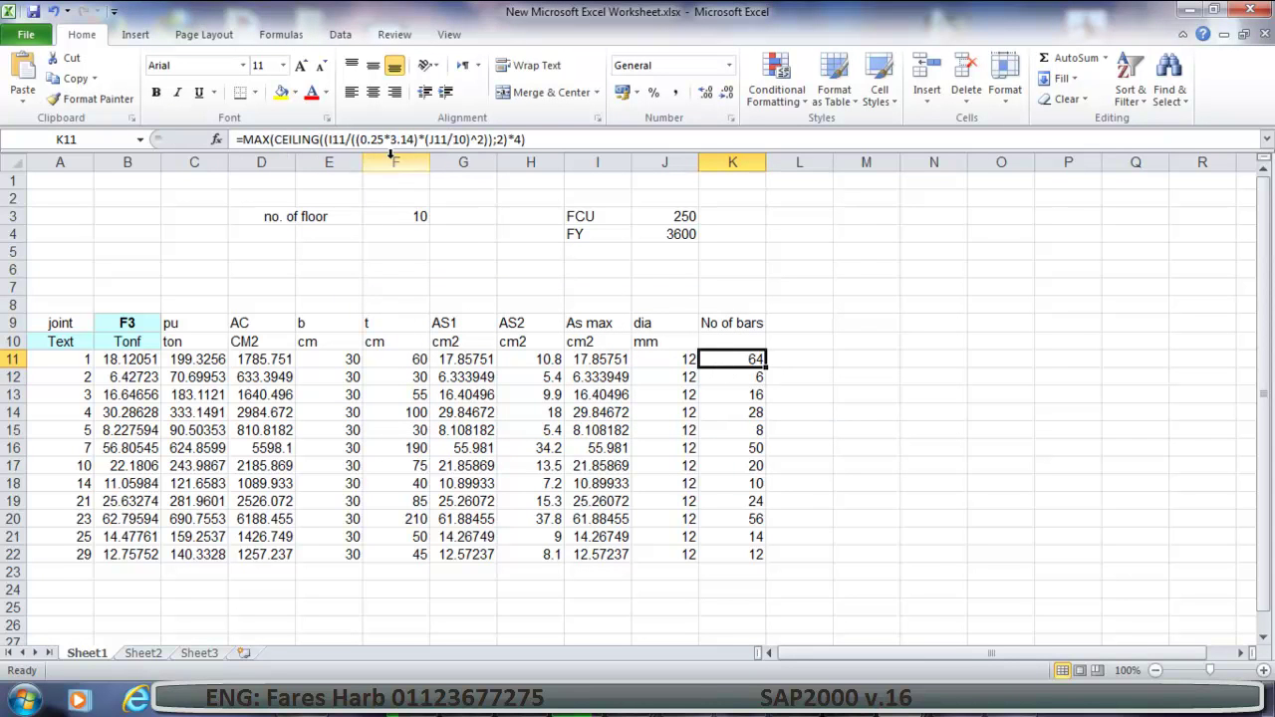
{"action": "left_click", "coordinate": [270, 139]}
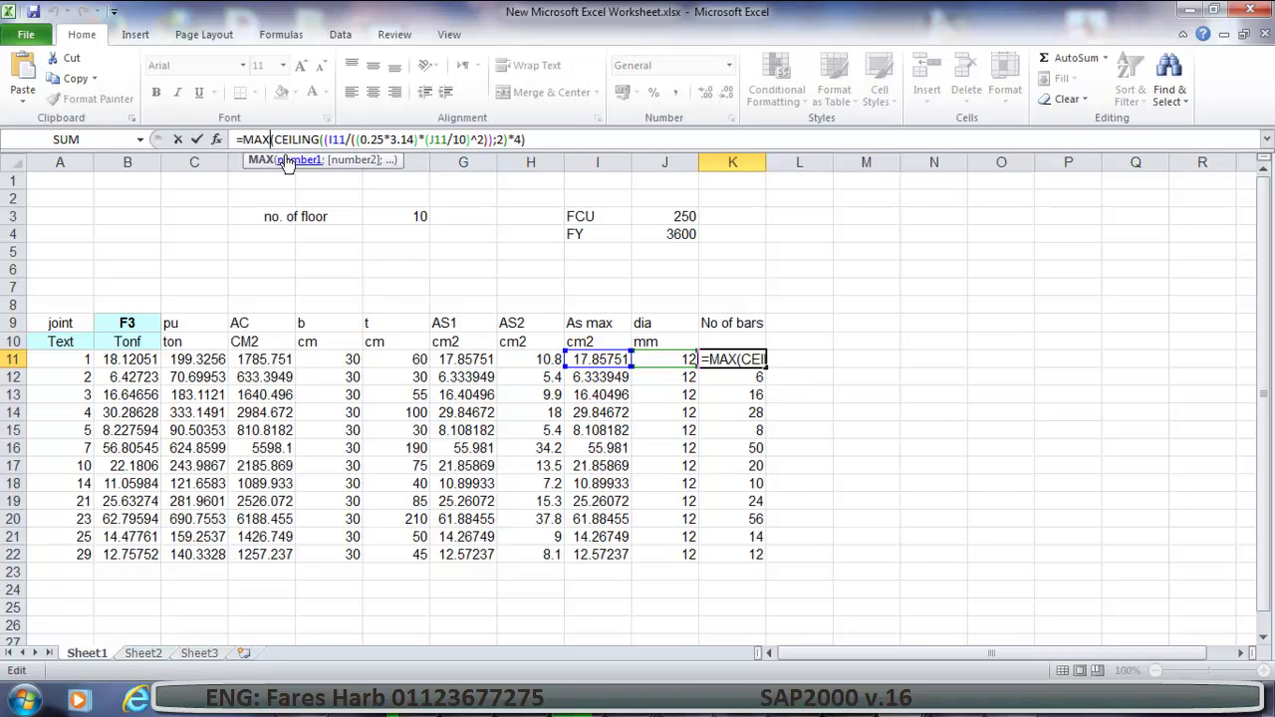
{"action": "type", "text": "("}
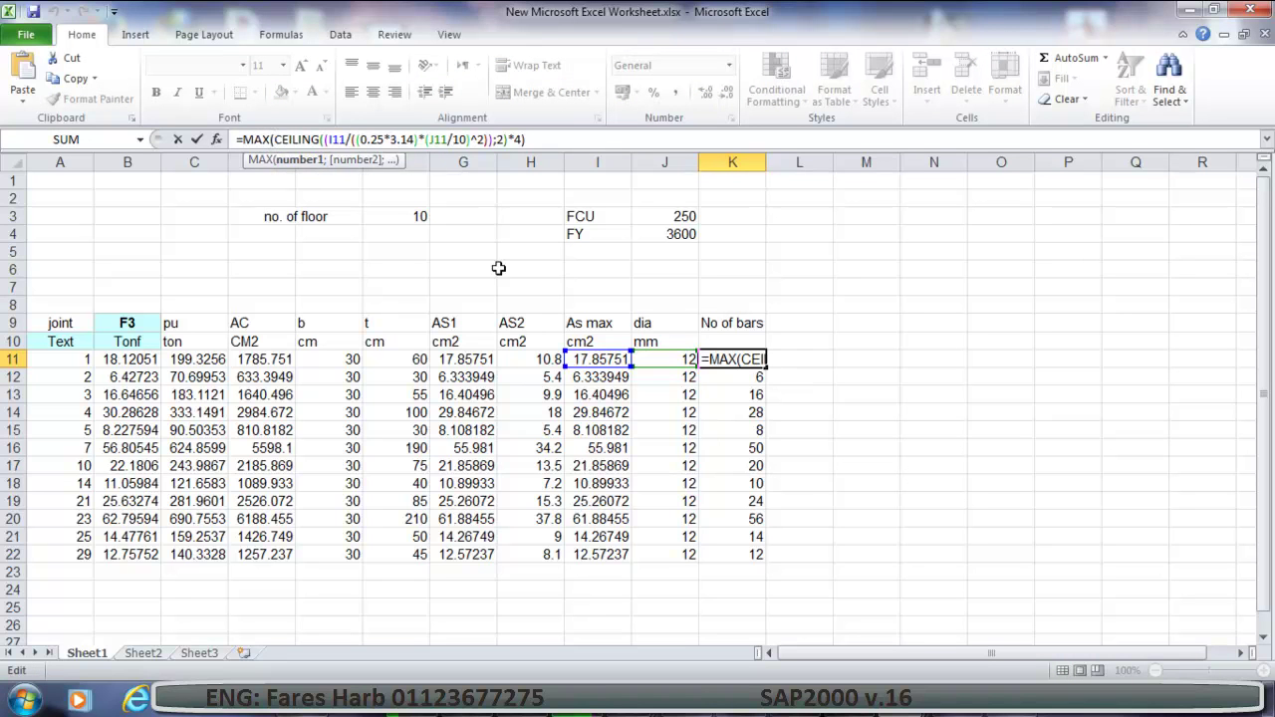
{"action": "key", "text": "End"}
{"action": "key", "text": "Left"}
{"action": "key", "text": "Left"}
{"action": "key", "text": "BackSpace"}
{"action": "type", "text": ";"}
{"action": "key", "text": "Return"}
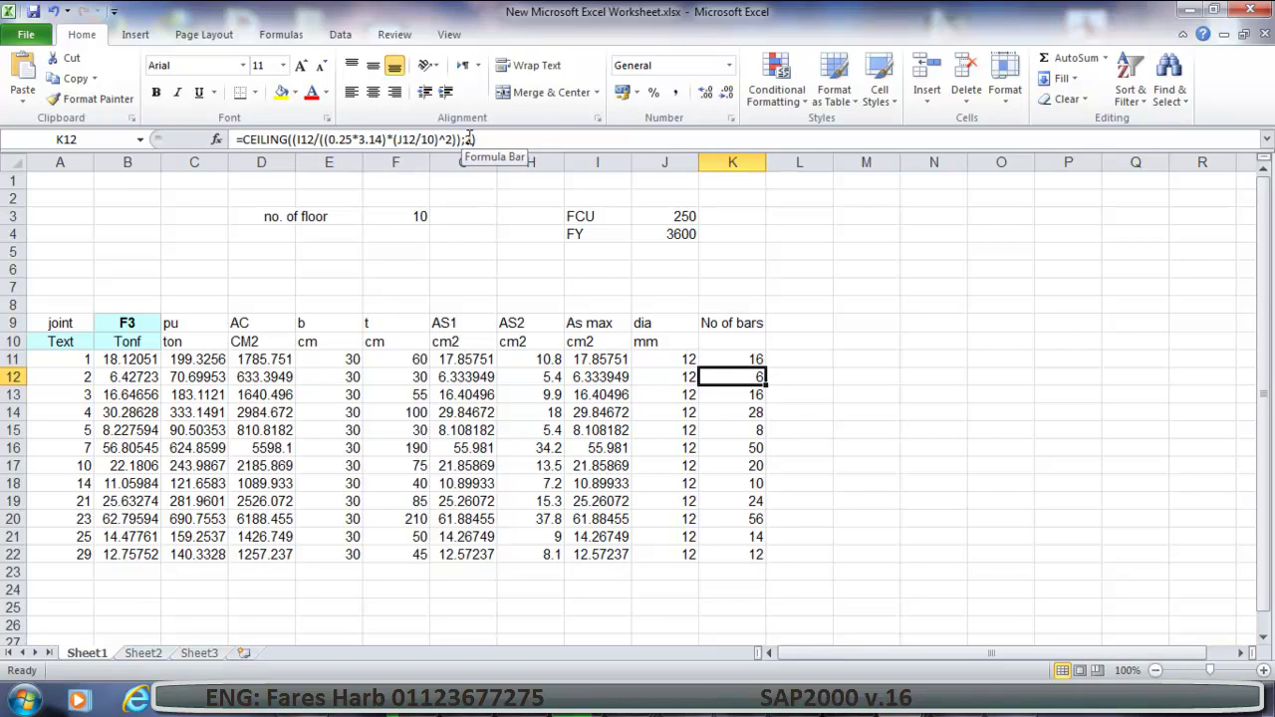
Copy the MAX bar-count formula from K11 down through K22 and check the formula in K11.
{"action": "double_click", "coordinate": [714, 358]}
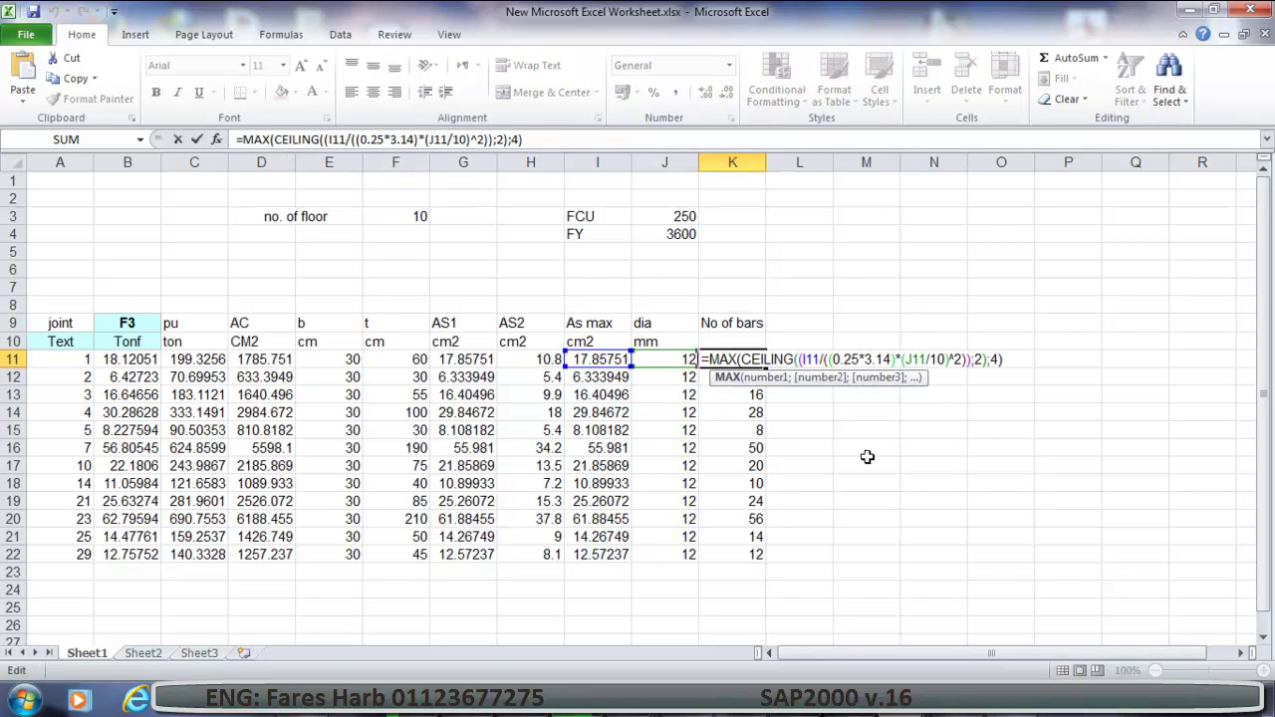
{"action": "left_click", "coordinate": [883, 486]}
{"action": "left_click", "coordinate": [757, 360]}
{"action": "left_click_drag", "start_coordinate": [766, 368], "coordinate": [790, 560]}
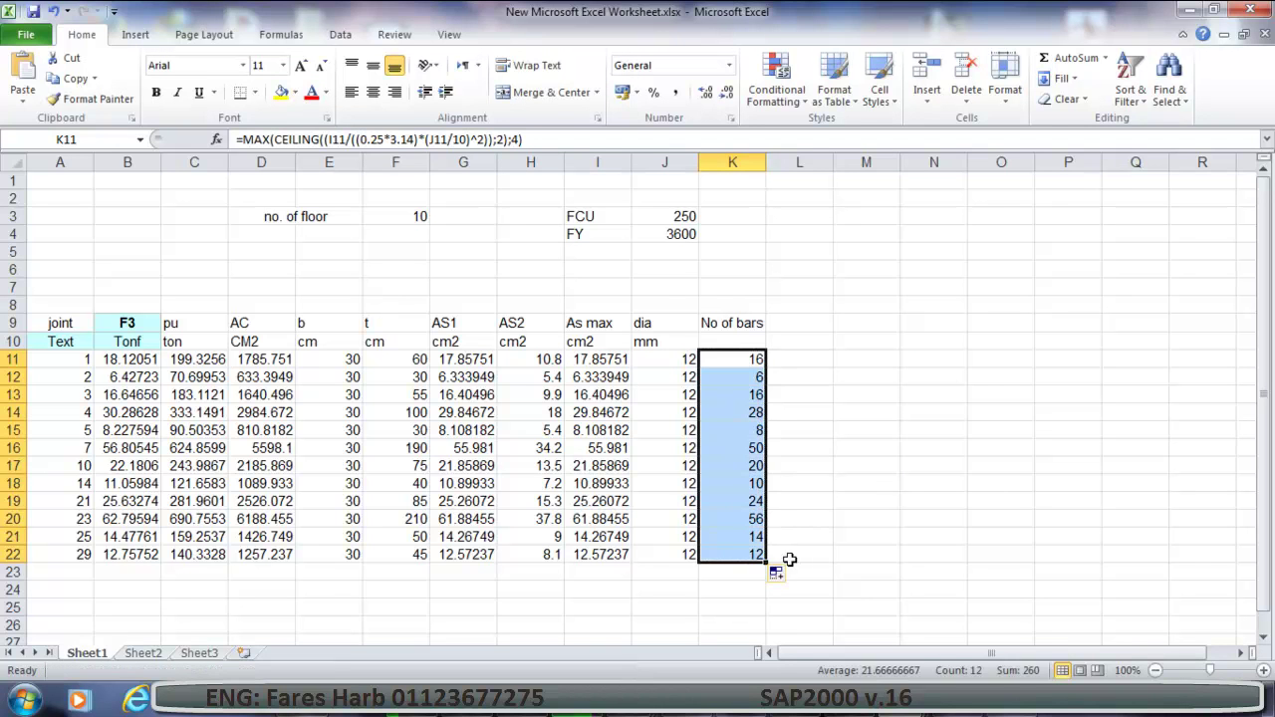
{"action": "left_click", "coordinate": [823, 395]}
{"action": "left_click", "coordinate": [738, 356]}
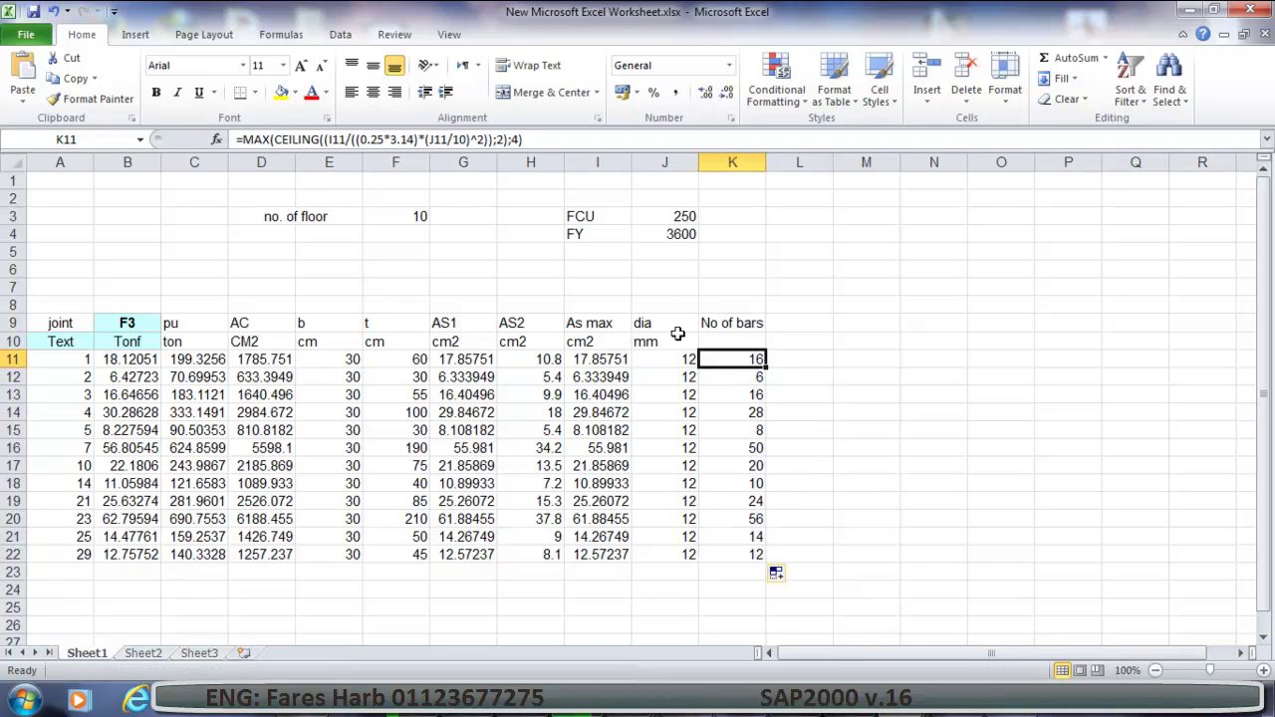
{"action": "left_click", "coordinate": [878, 385]}
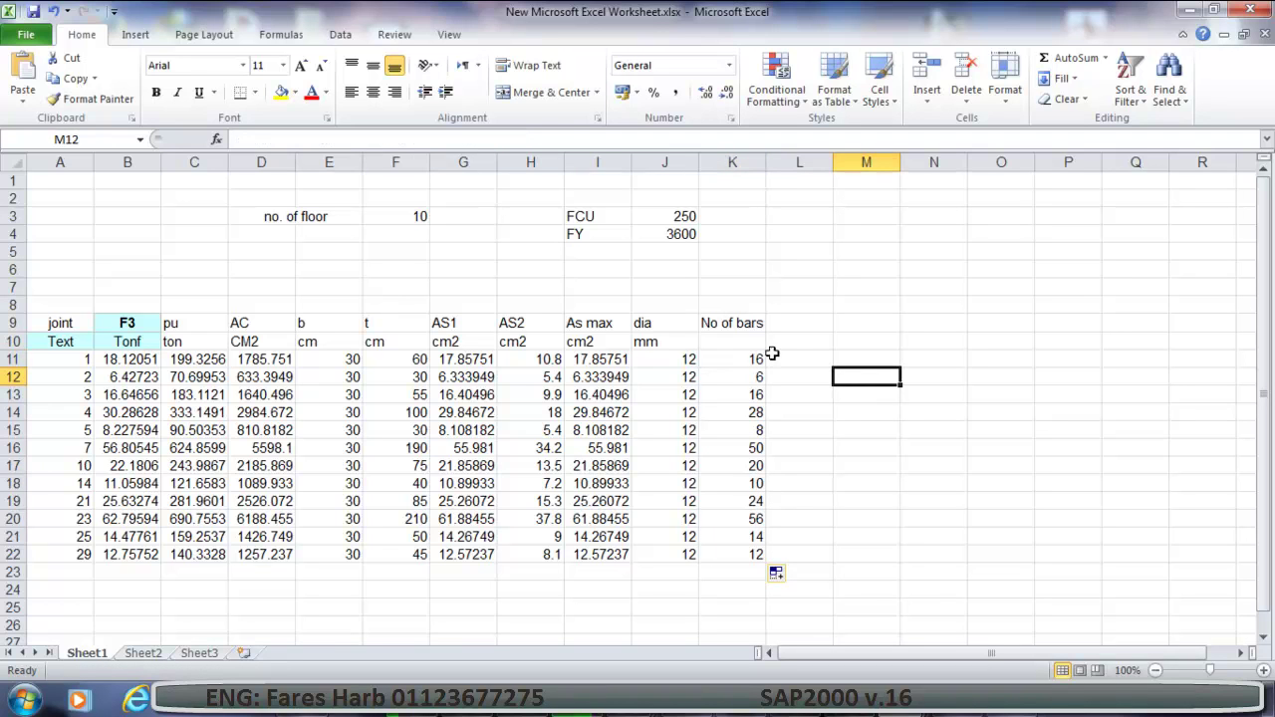
Add the column heading Model in L9.
{"action": "left_click", "coordinate": [786, 322]}
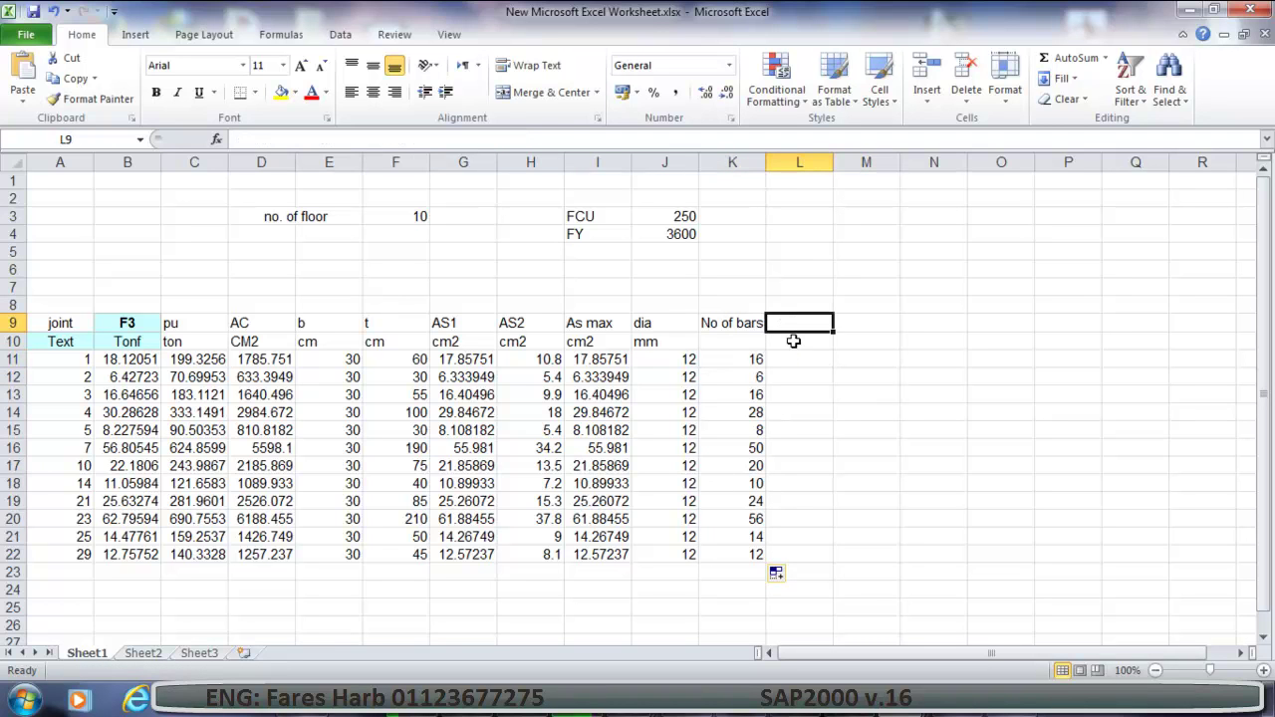
{"action": "type", "text": "Model"}
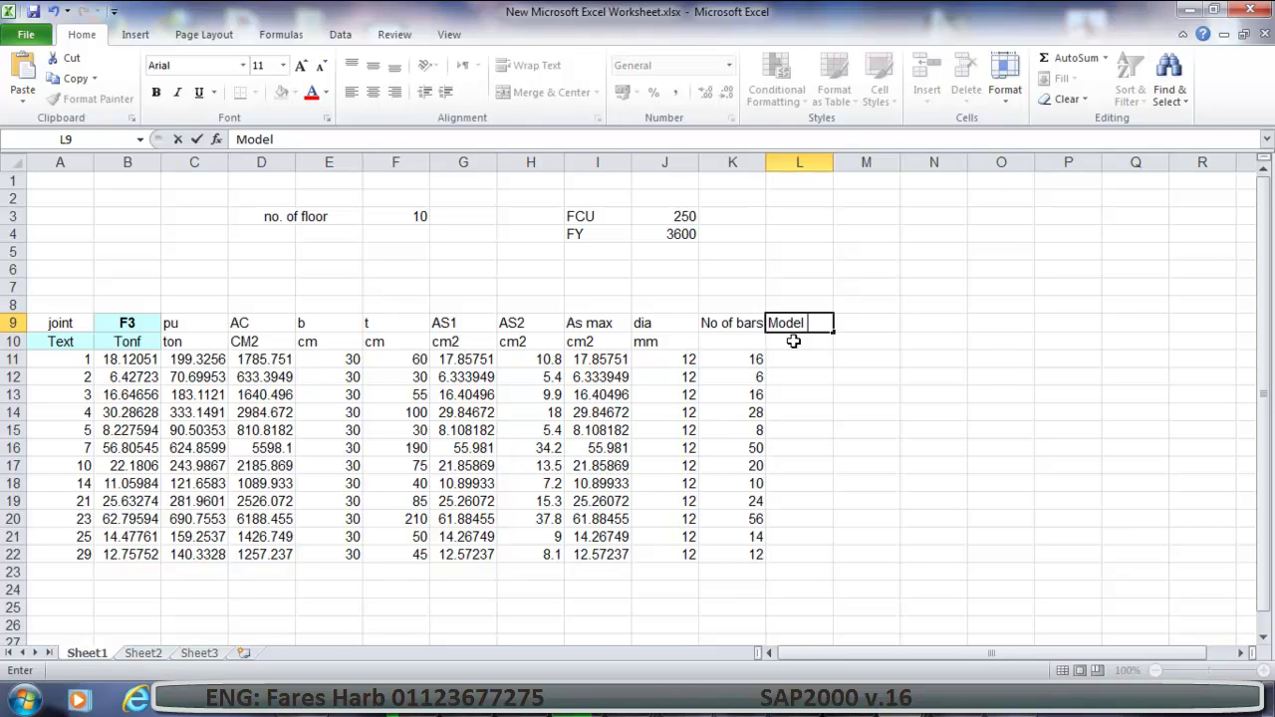
{"action": "key", "text": "Return"}
{"action": "left_click", "coordinate": [805, 375]}
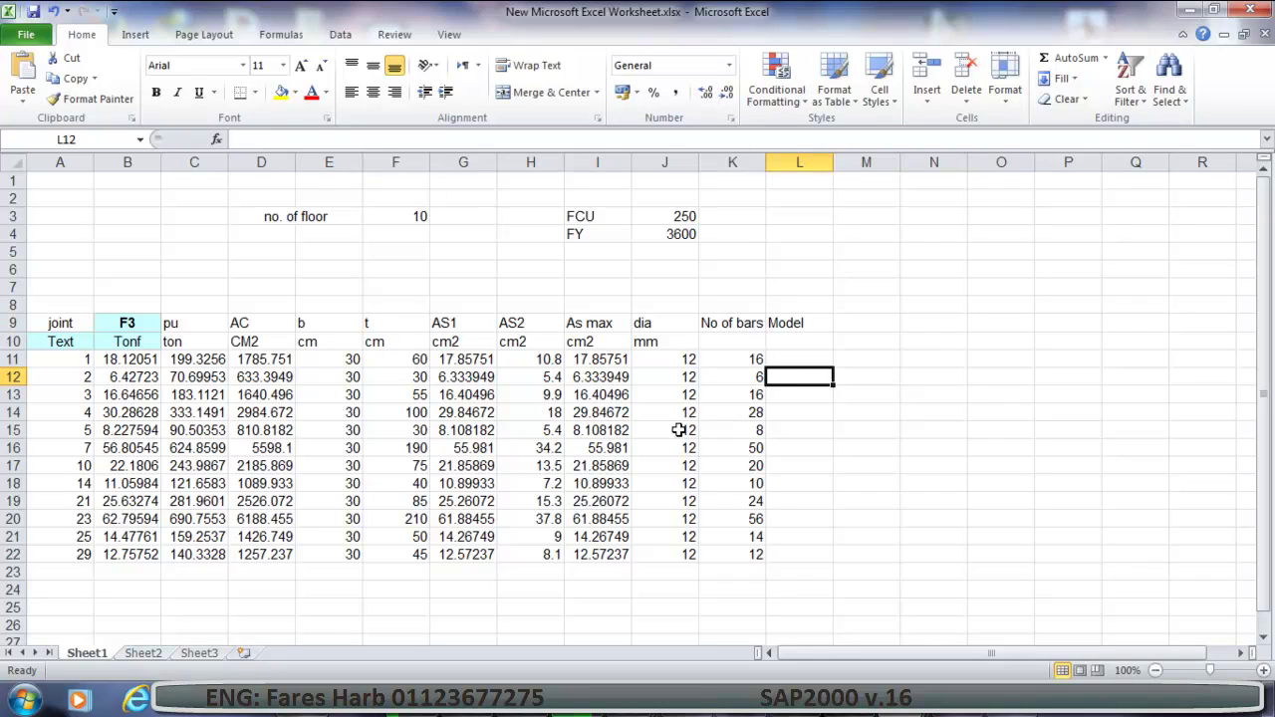
{"action": "left_click", "coordinate": [938, 268]}
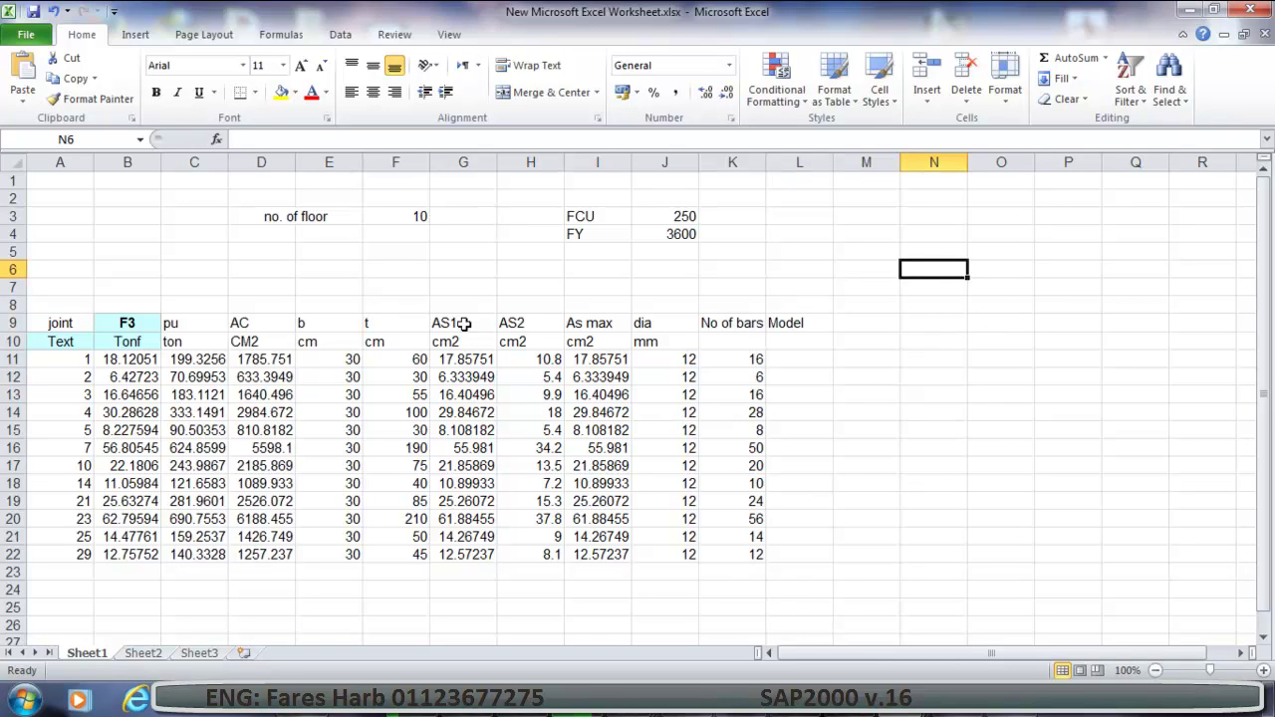